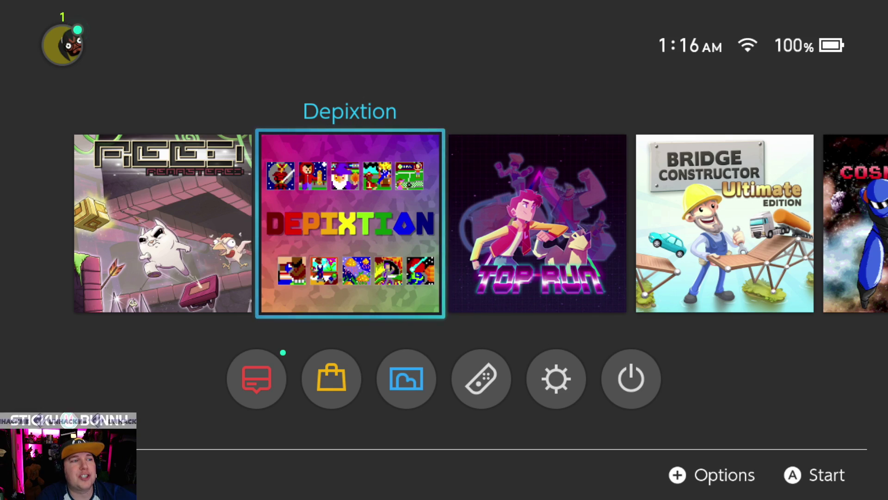
Launch Depixtion from its selected Home Menu tile
key(Return)
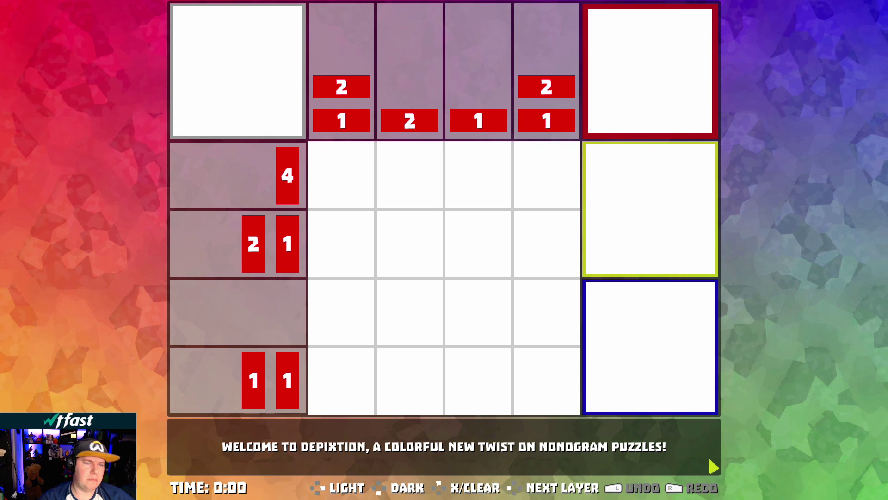
Advance through the nonogram, three-layer and number-hint tutorial messages
key(Return)
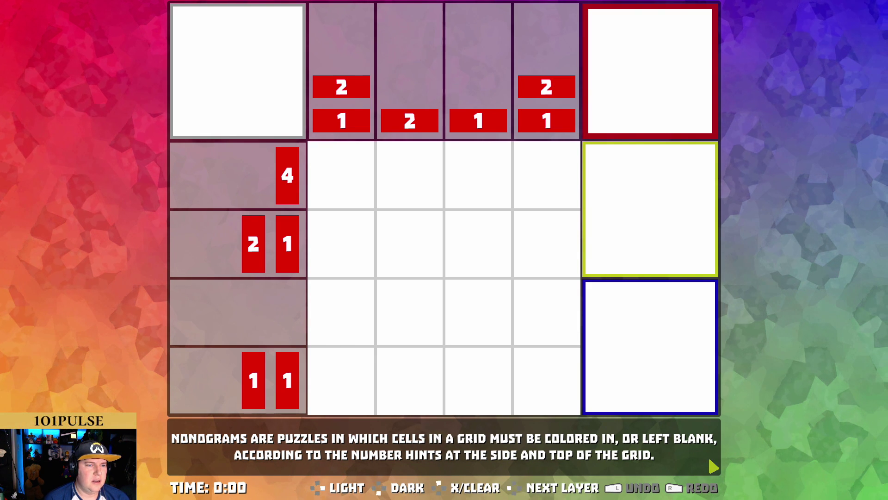
key(Return)
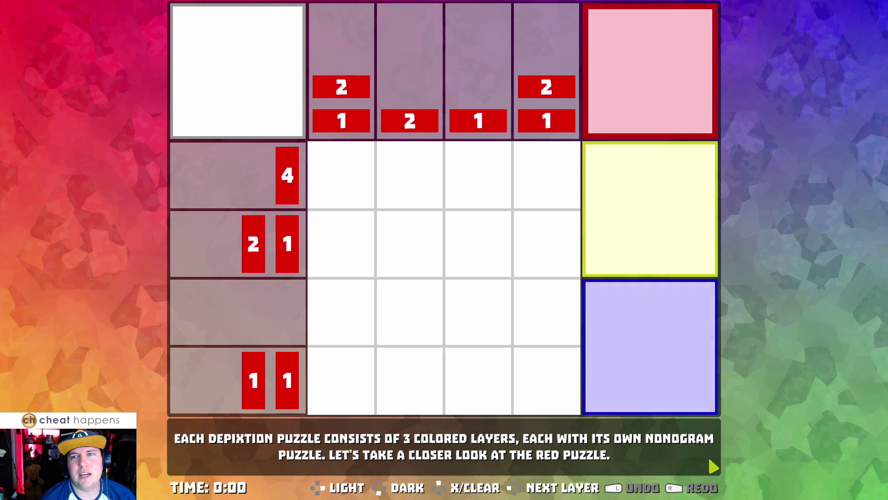
key(Return)
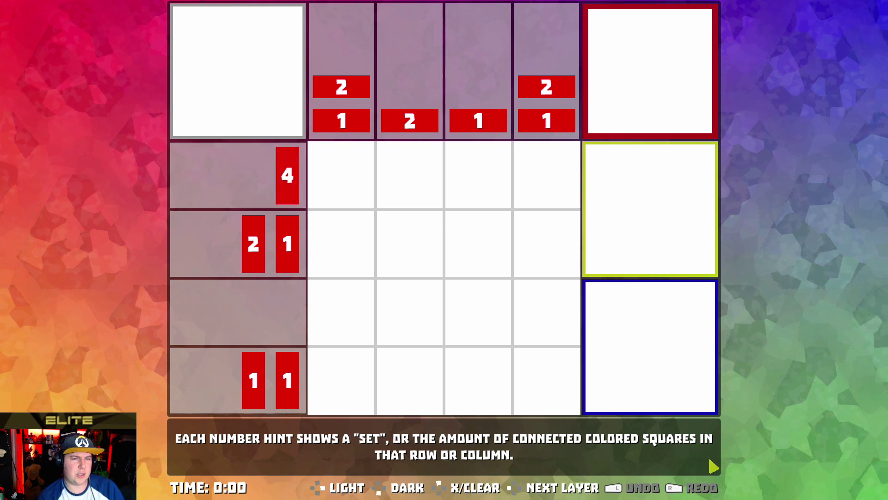
key(Return)
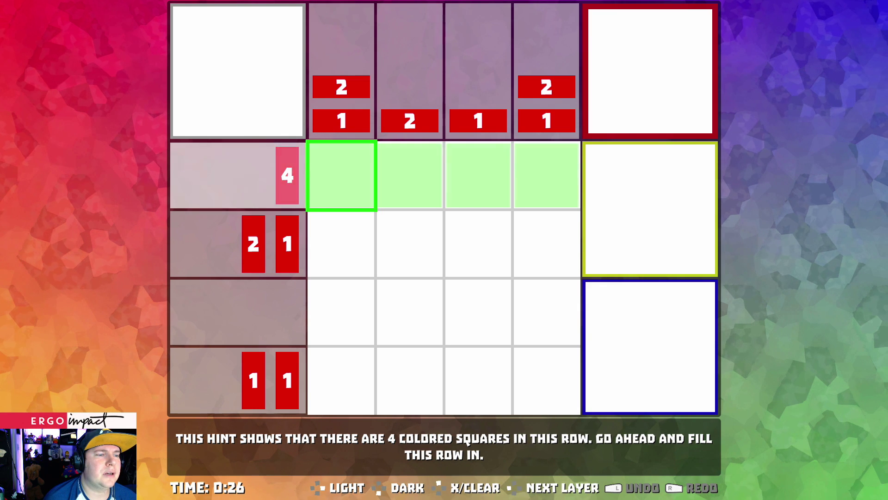
Fill the four top-row cells red and read the sequential-sets hint
key(Right)
key(Left)
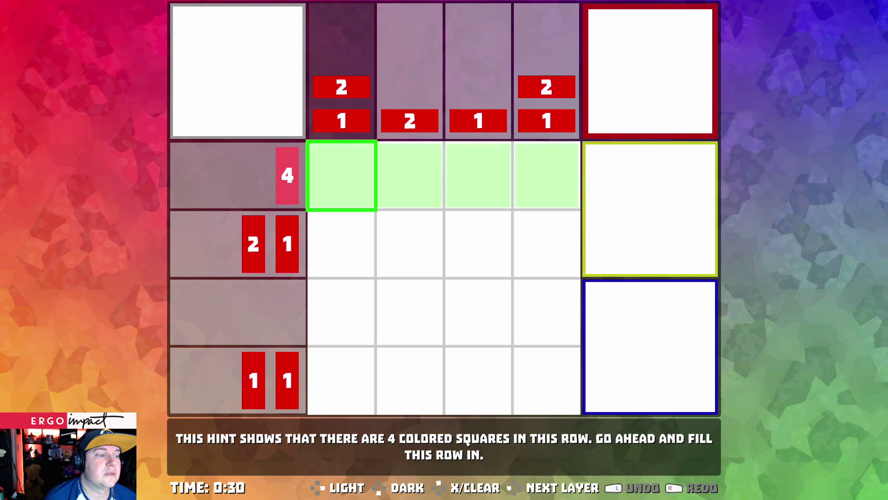
key(space)
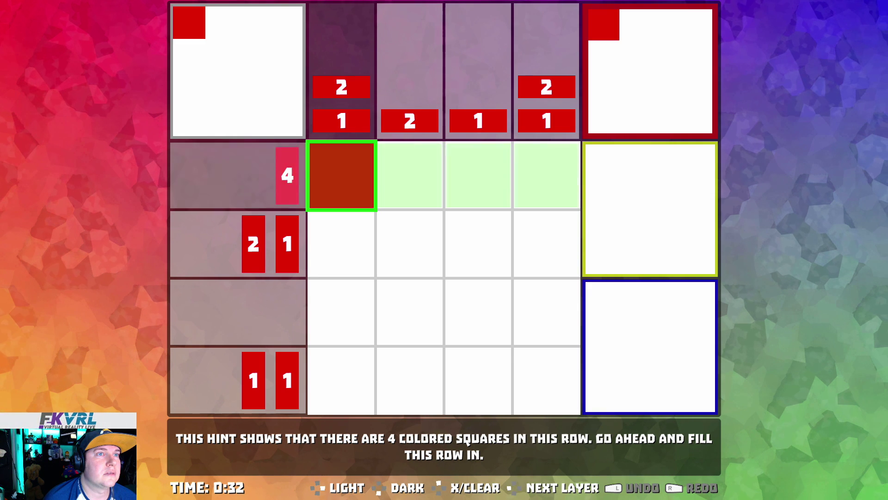
key(Right)
key(space)
key(Right)
key(space)
key(Right)
key(space)
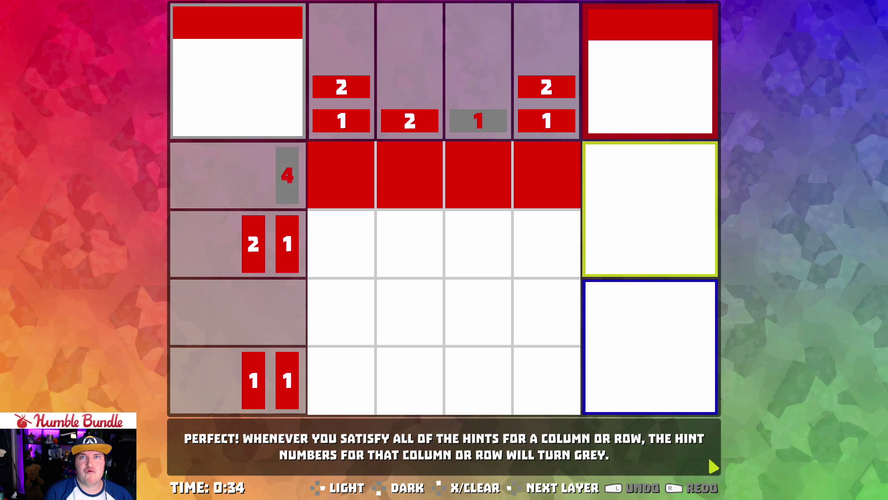
key(Return)
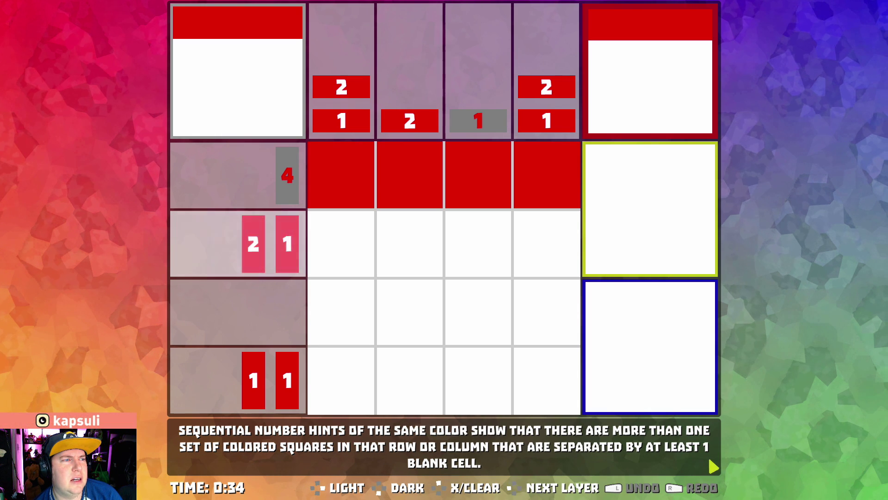
key(Return)
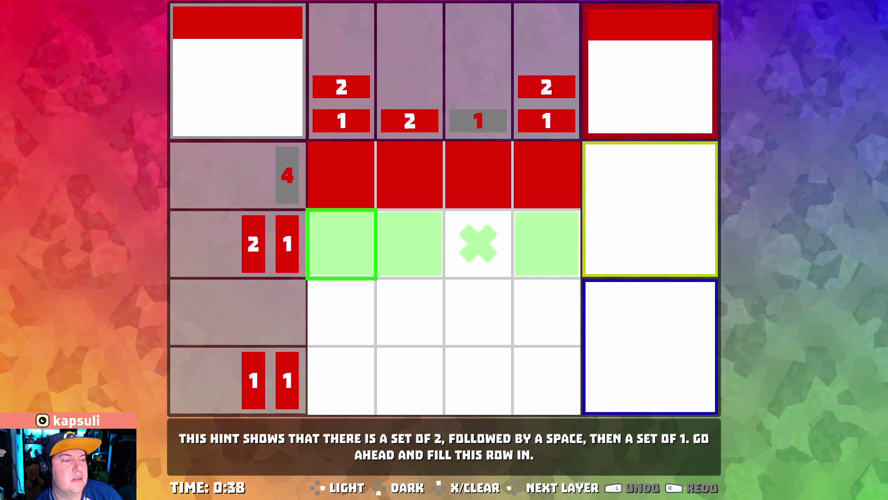
Fill row two's first, second and fourth cells red
key(Return)
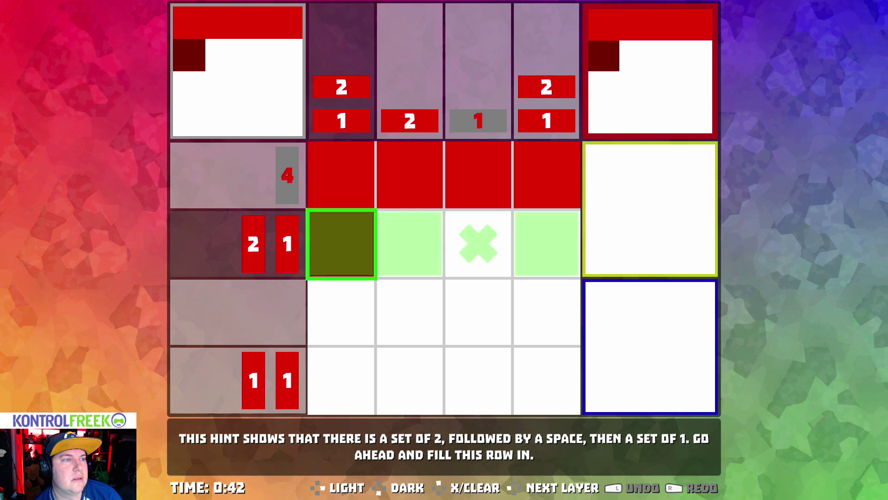
key(Right)
key(Left)
key(Right)
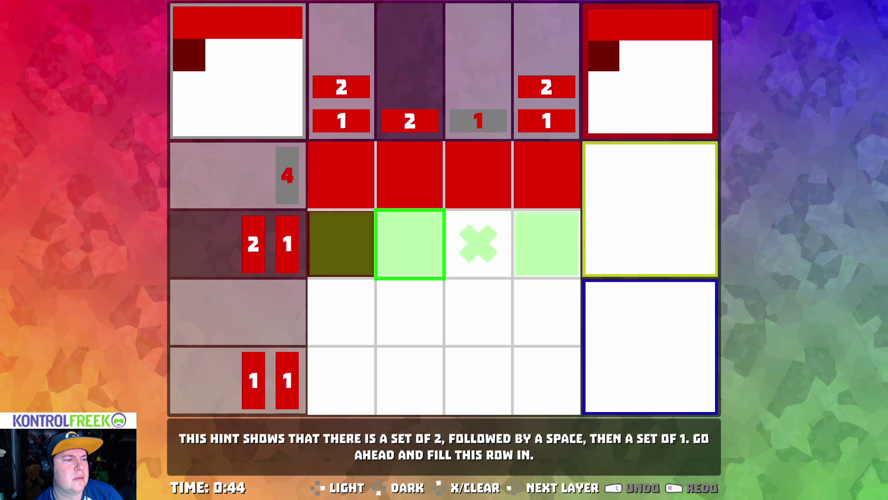
key(Left)
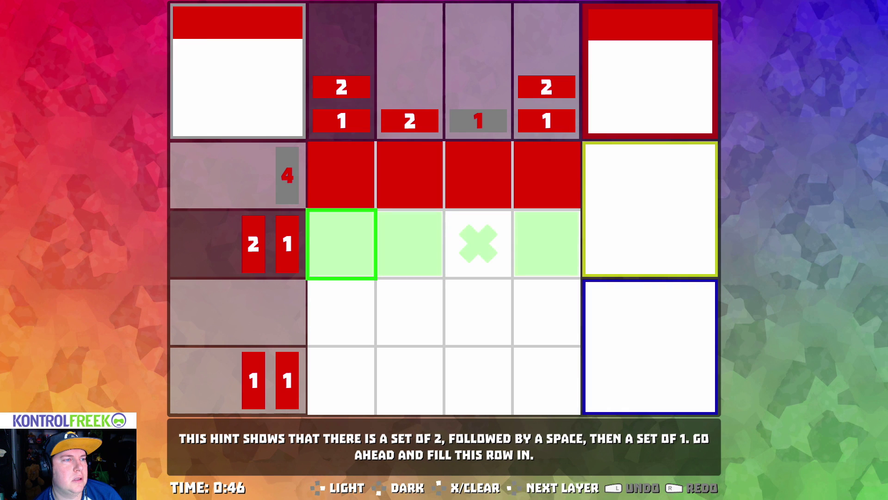
key(Right)
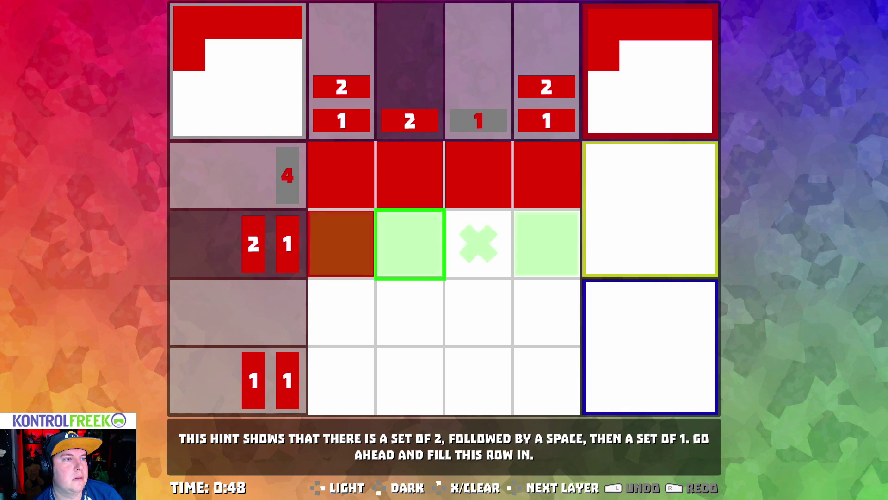
key(space)
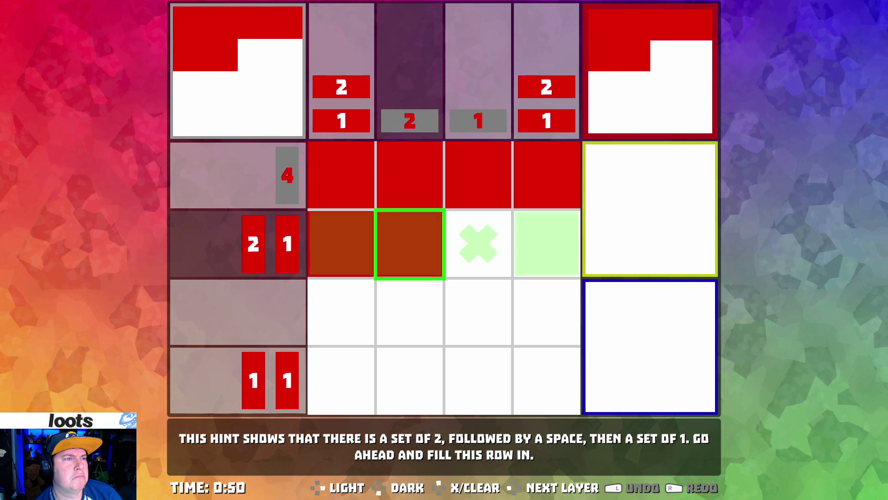
key(Right)
key(Right)
key(space)
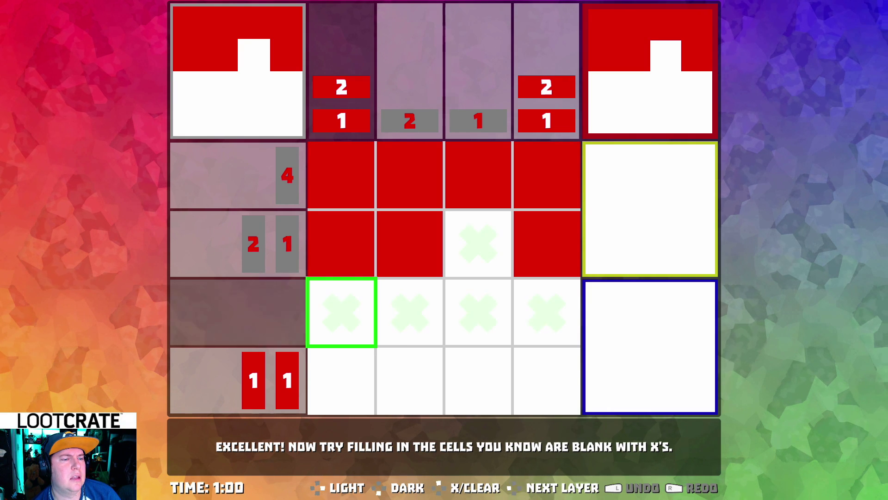
Cross out every cell of row three as blank
key(x)
key(Right)
key(Right)
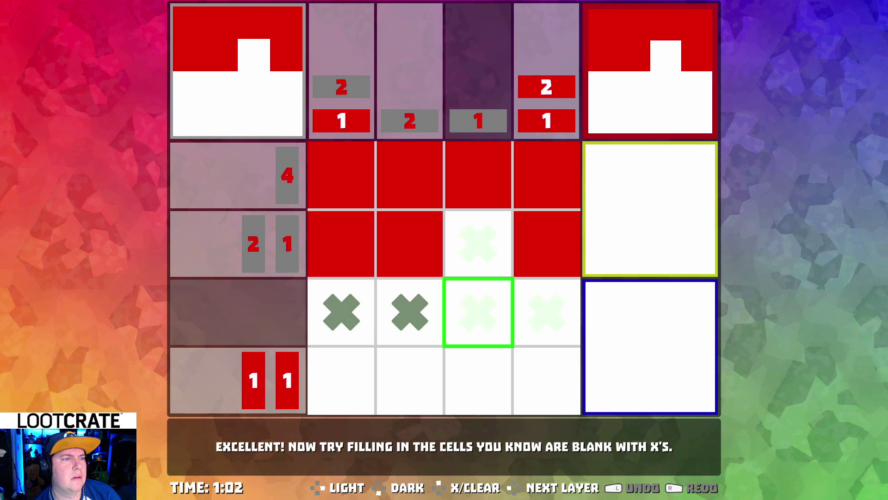
key(Right)
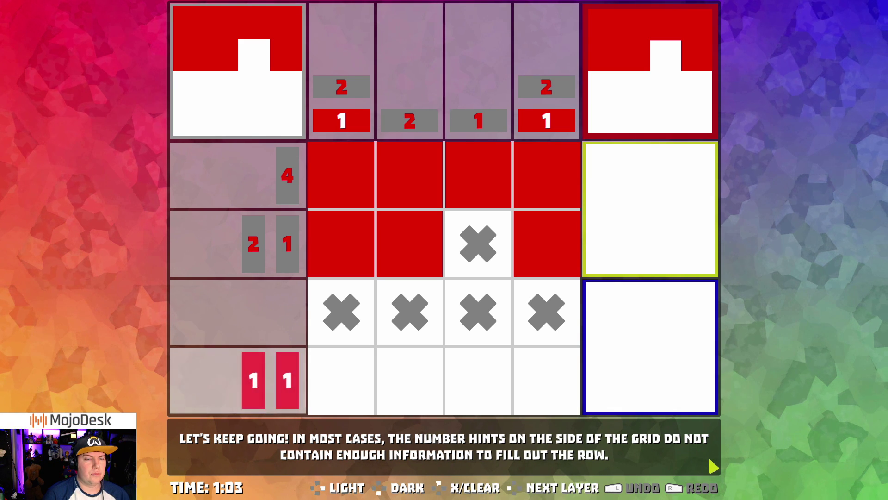
Read the column-hint messages, then fill bottom-row corners red and cross out its middle
key(Return)
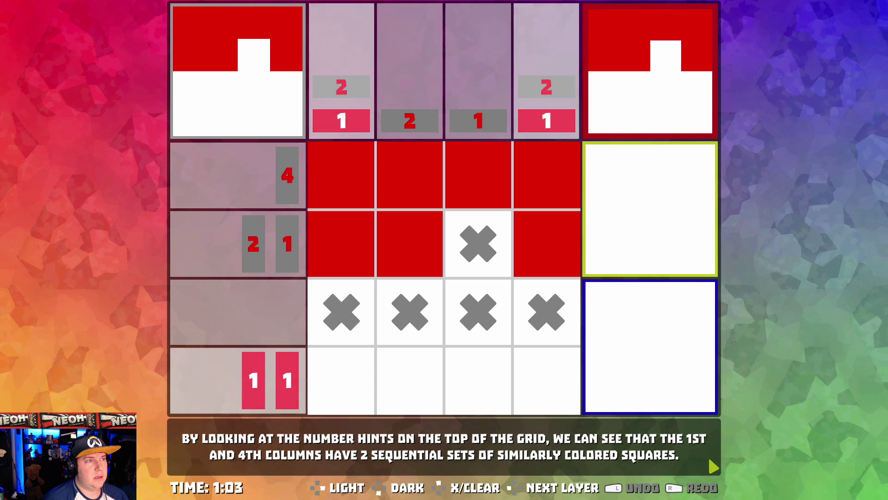
key(Return)
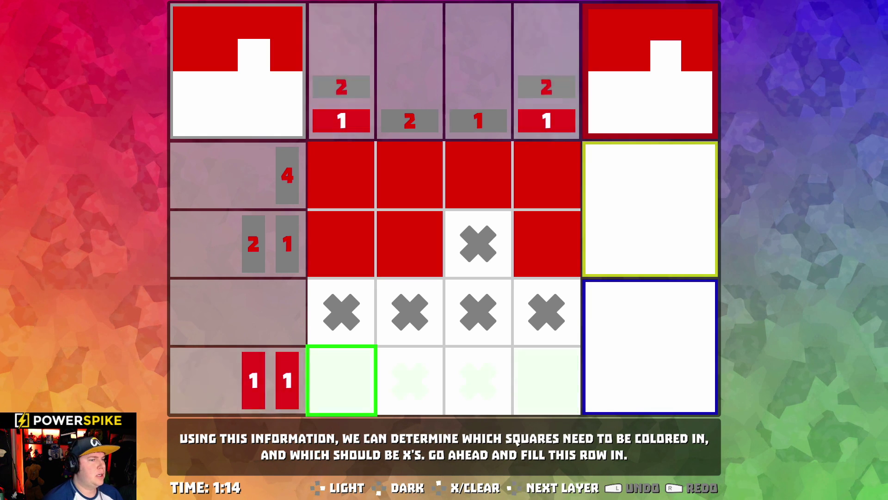
key(Right)
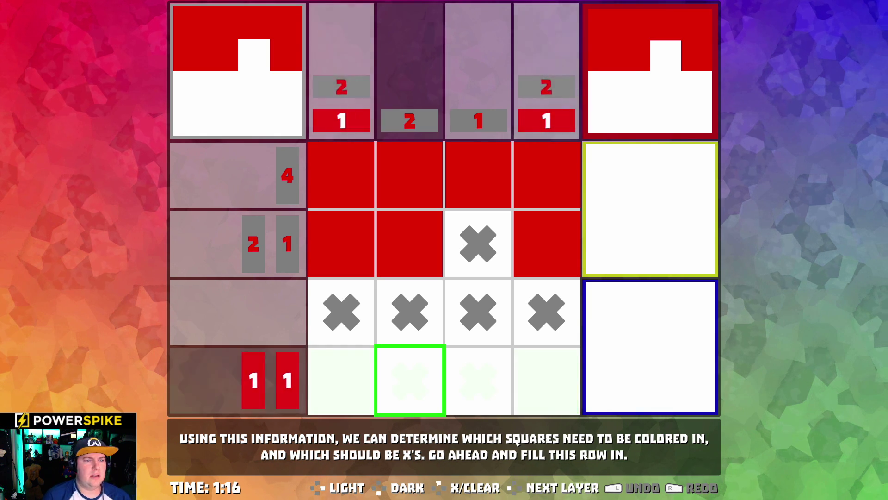
key(x)
key(Right)
key(x)
key(Left)
key(Left)
key(z)
key(Right)
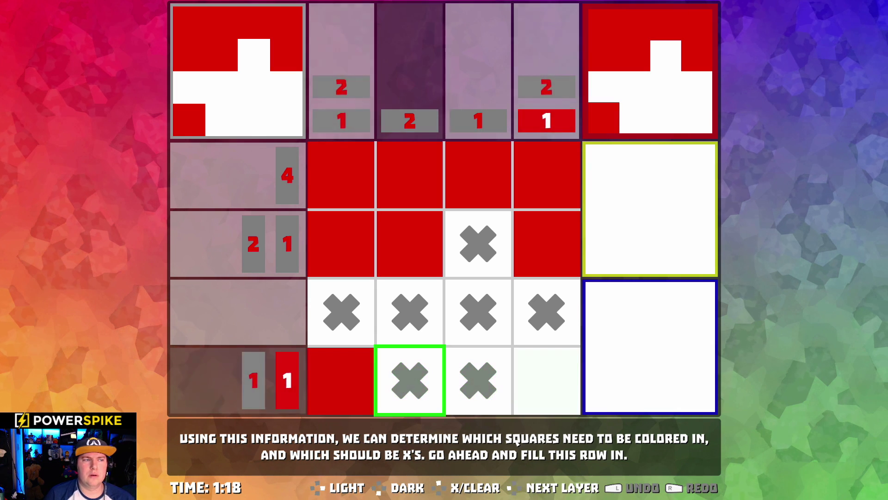
key(Right)
key(Right)
key(z)
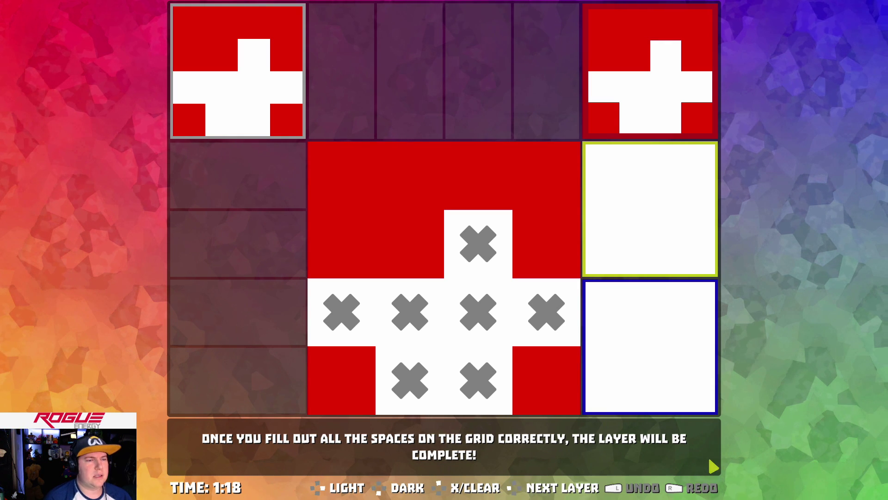
Advance the layer-flip message and flip to the yellow layer
key(Return)
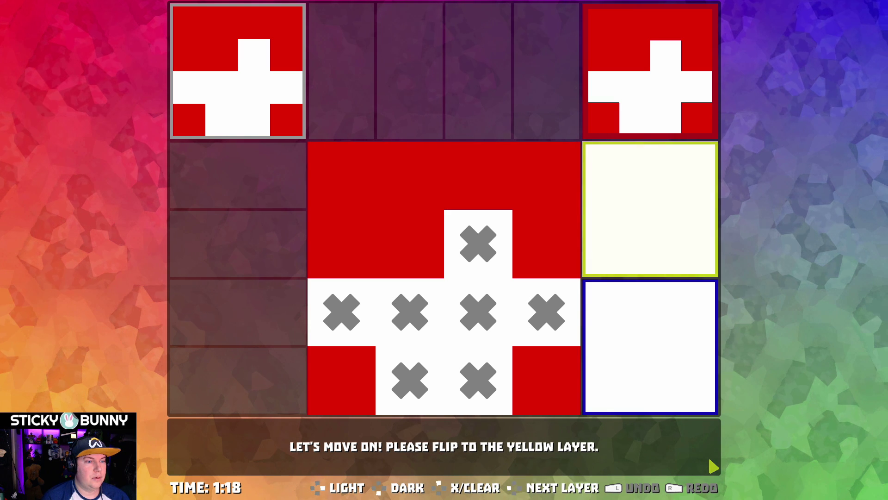
key(space)
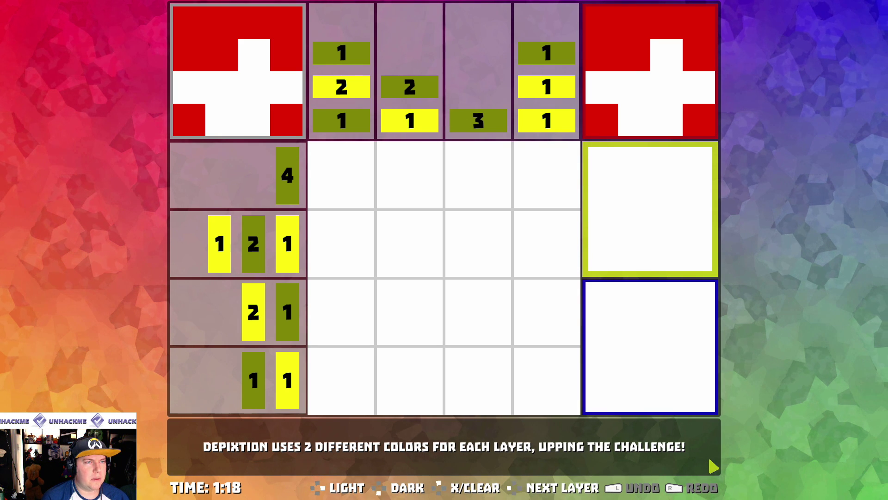
Advance through the light-or-dark colour tips and start filling the top row
key(space)
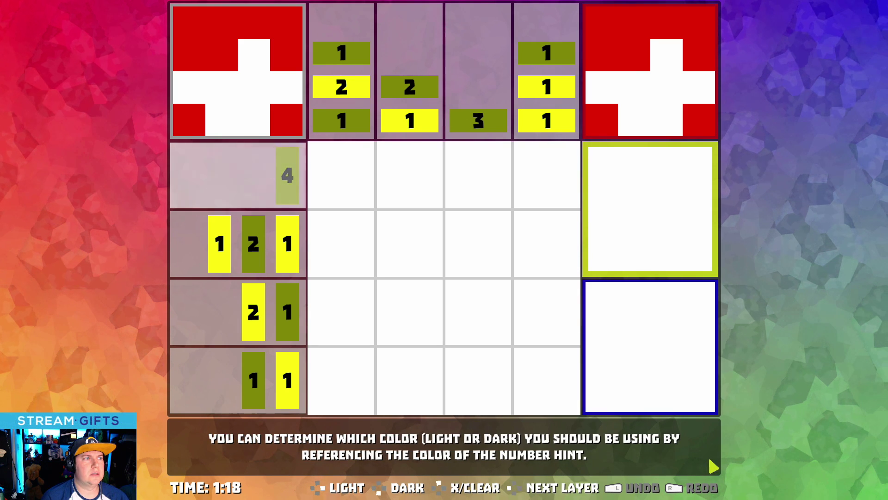
key(space)
key(z)
key(Right)
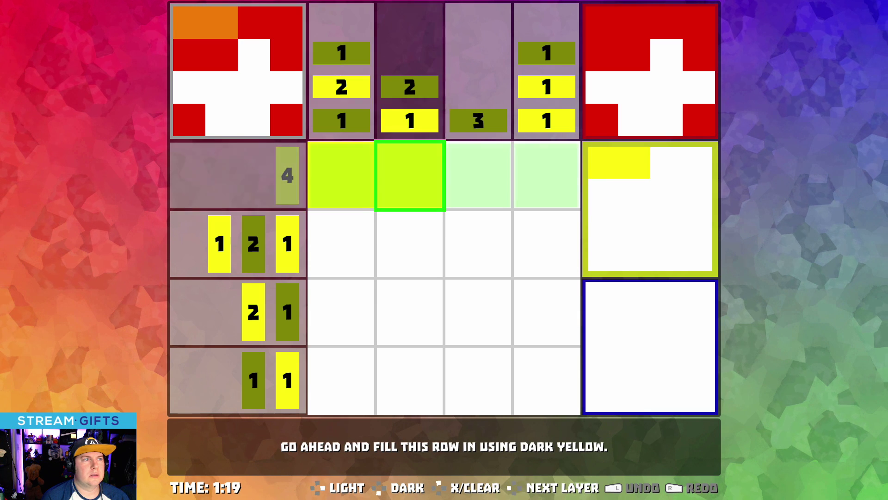
key(Right)
key(Right)
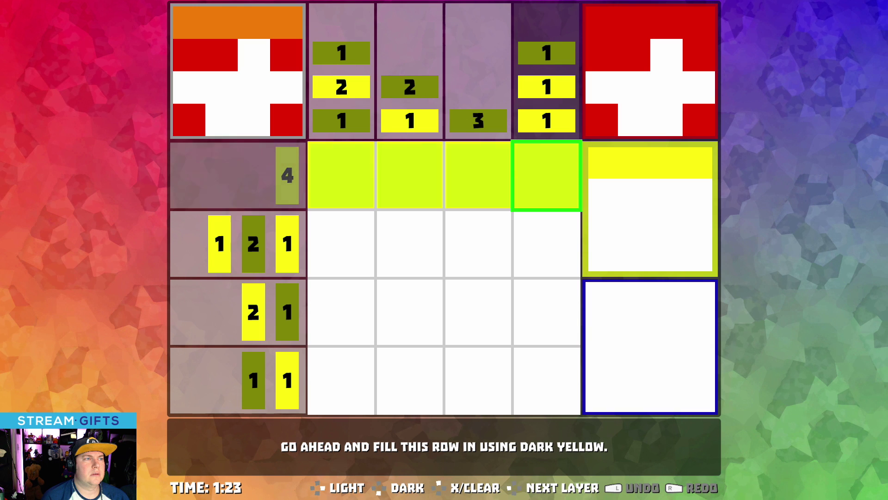
Move back and forth between the top row's first and last squares
key(Right)
key(Left)
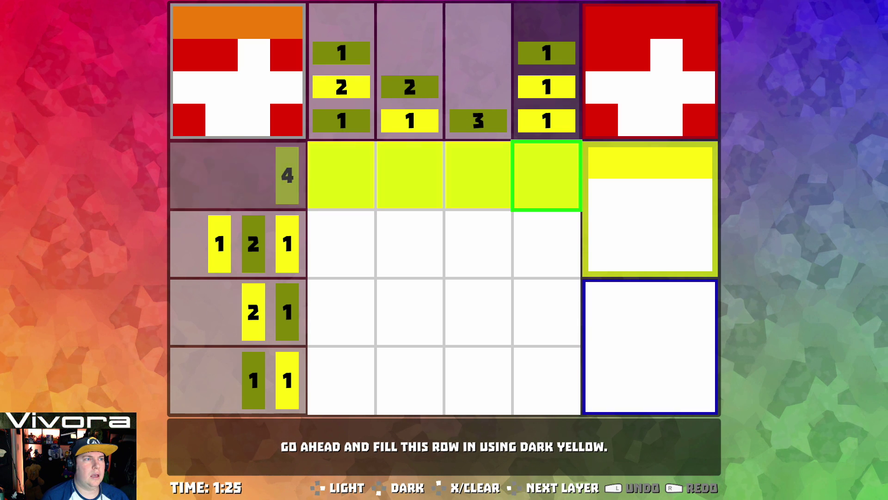
key(Right)
key(Right)
key(Right)
key(Right)
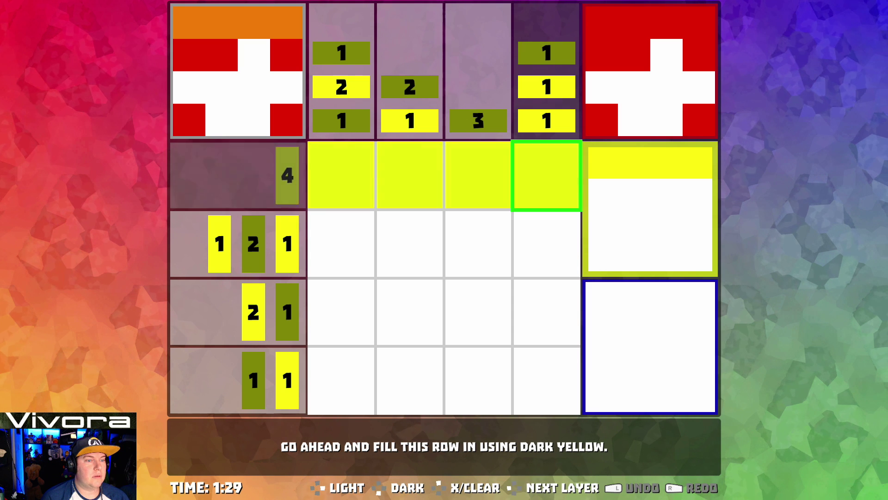
key(Right)
key(Left)
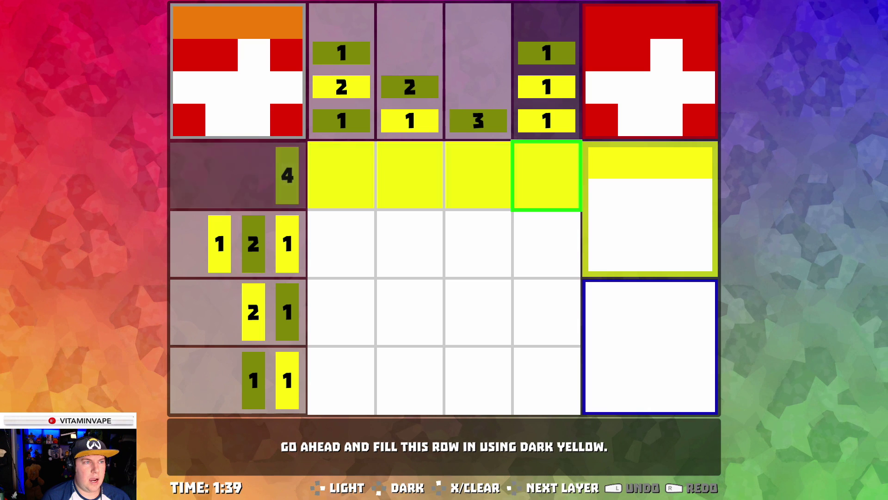
key(Left)
key(Right)
key(Right)
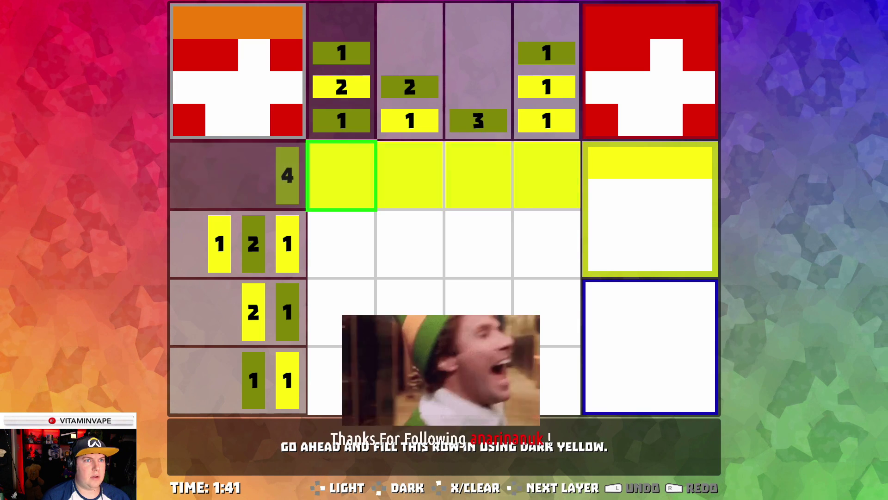
key(Right)
key(Right)
key(Right)
key(Right)
key(Left)
key(Left)
key(Left)
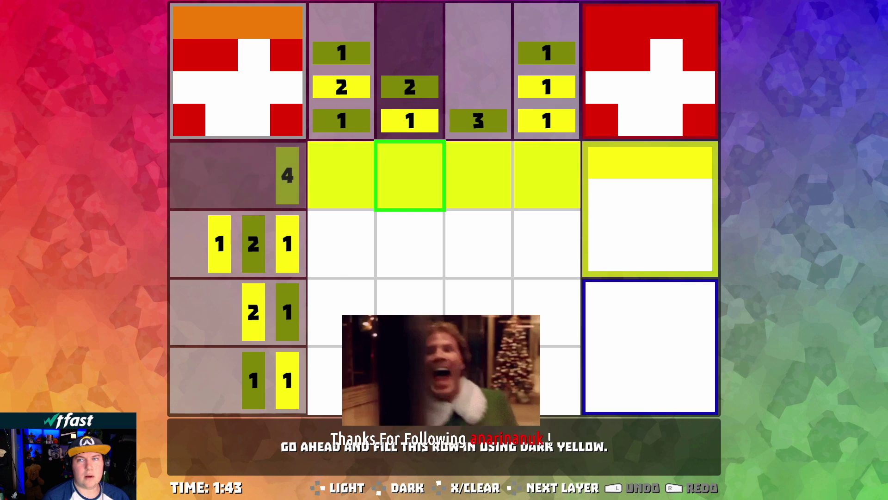
key(Right)
key(Right)
key(Left)
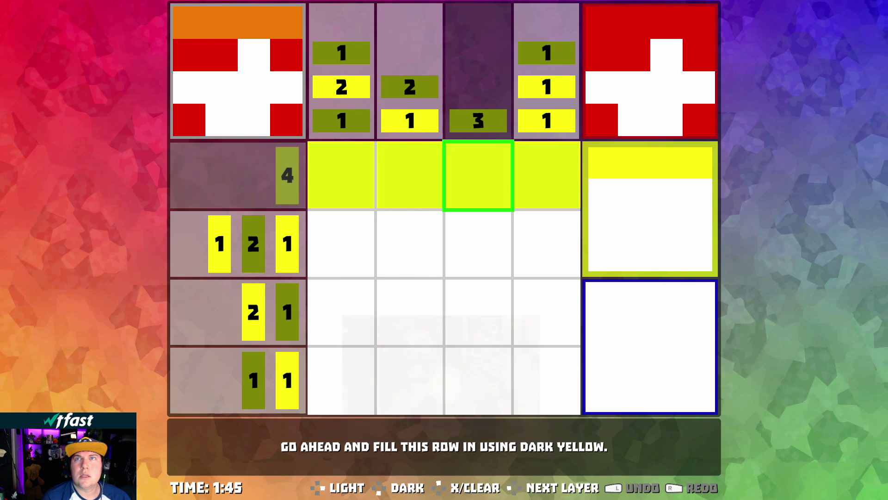
key(Right)
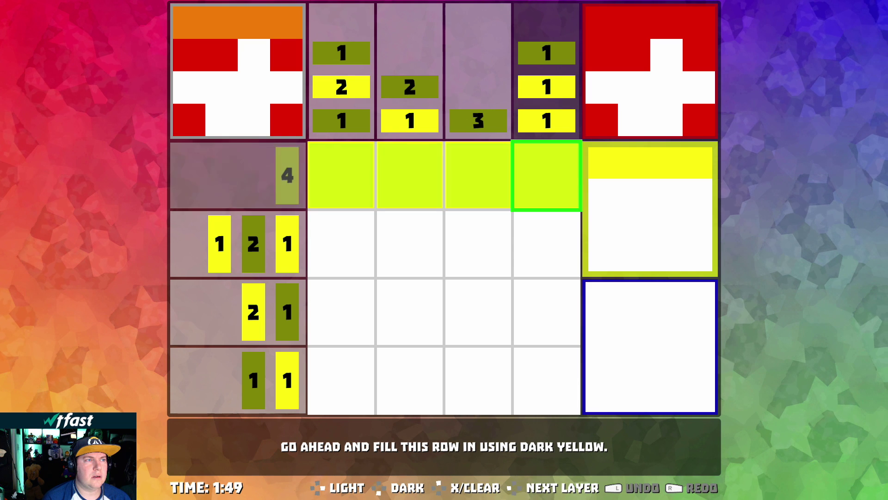
Cross out several top-row squares, then clear those cross marks
key(Left)
key(Right)
key(x)
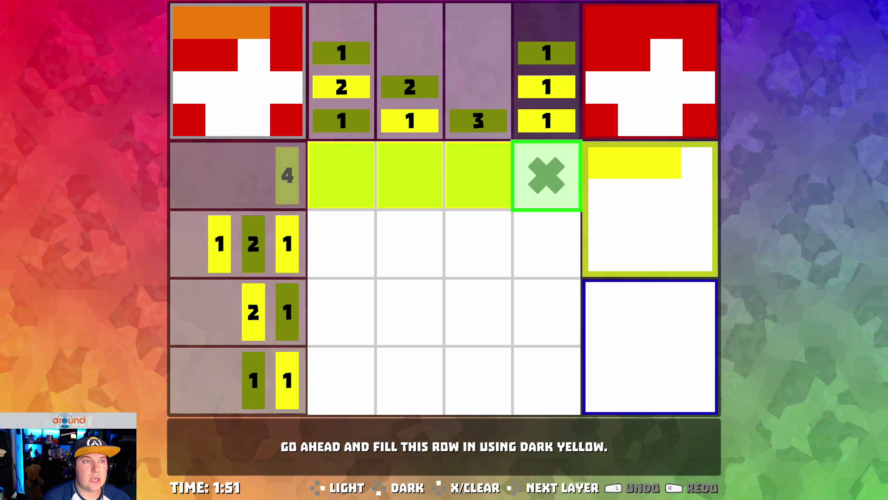
key(Left)
key(Left)
key(Left)
key(x)
key(Right)
key(Right)
key(x)
key(Right)
key(x)
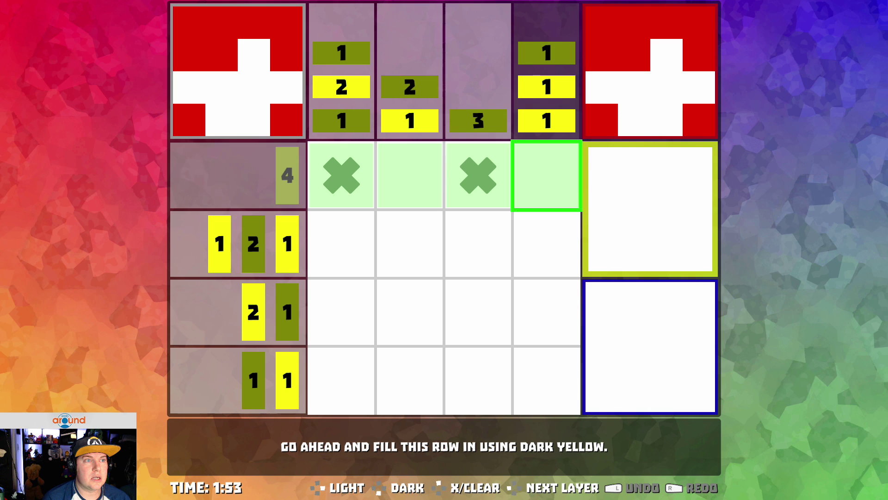
key(Left)
key(x)
key(Left)
key(Left)
key(x)
Fill all four top-row squares dark yellow, correcting the last square
key(Right)
key(Left)
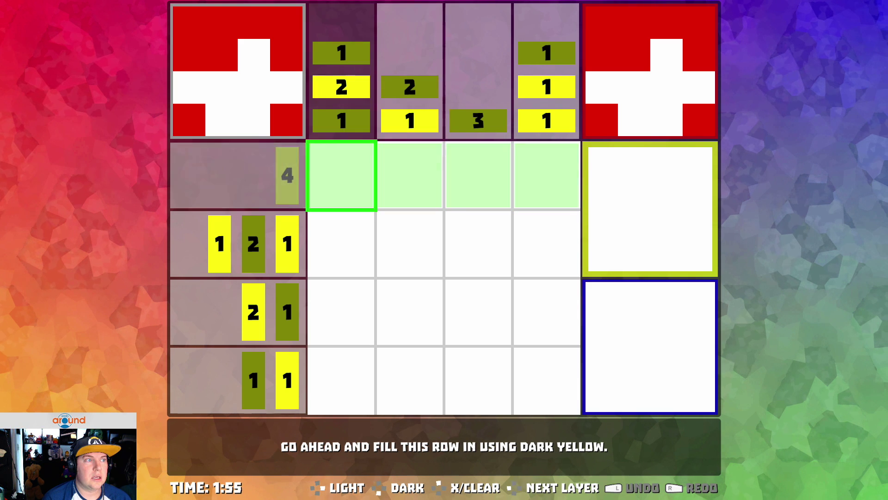
key(z)
key(Right)
key(Right)
key(Right)
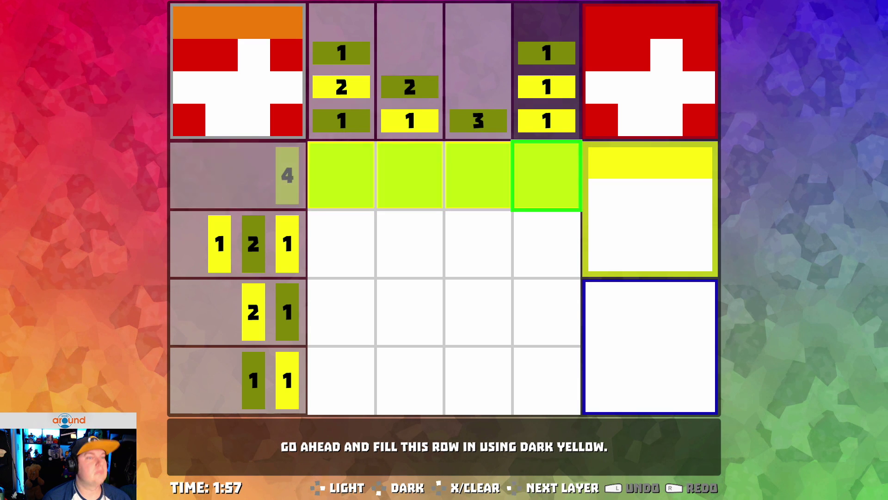
key(x)
key(z)
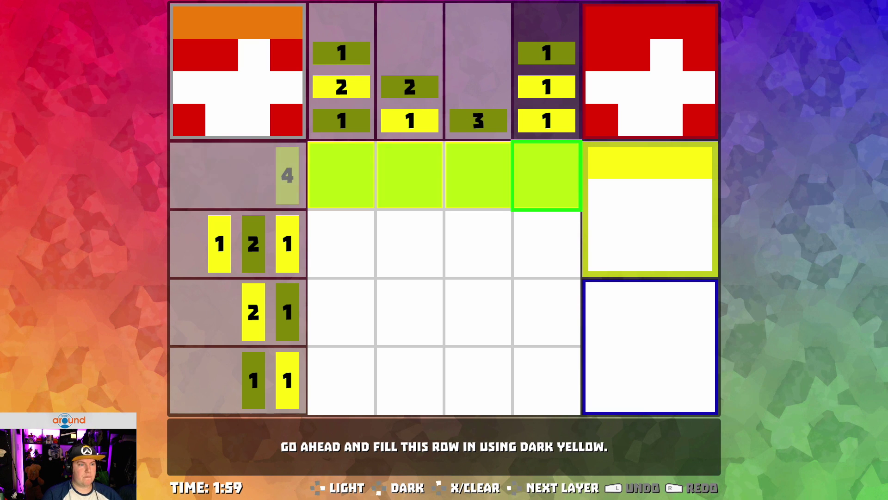
key(x)
key(Left)
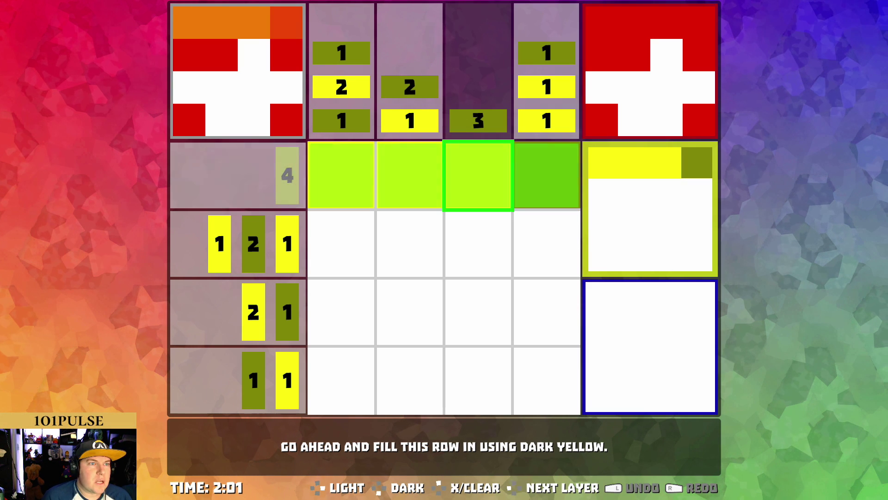
key(x)
key(Left)
key(x)
key(Left)
key(x)
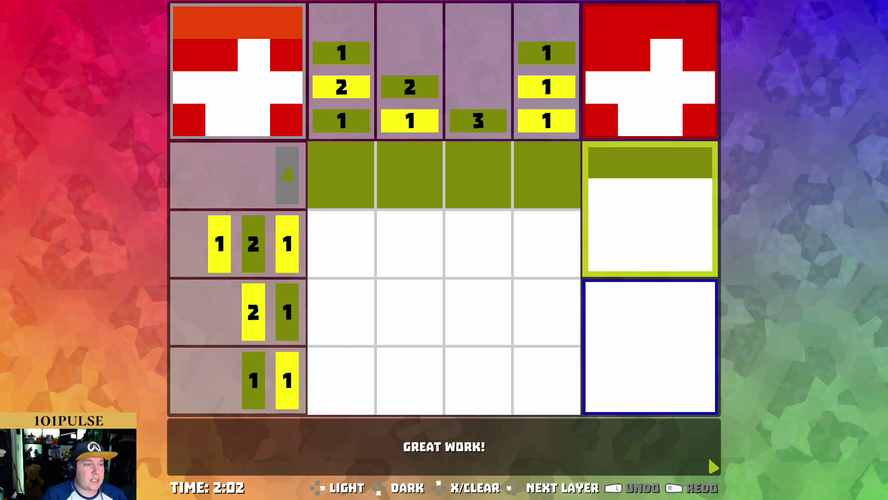
Advance to the row-two instruction and fill its first squares light yellow
key(Return)
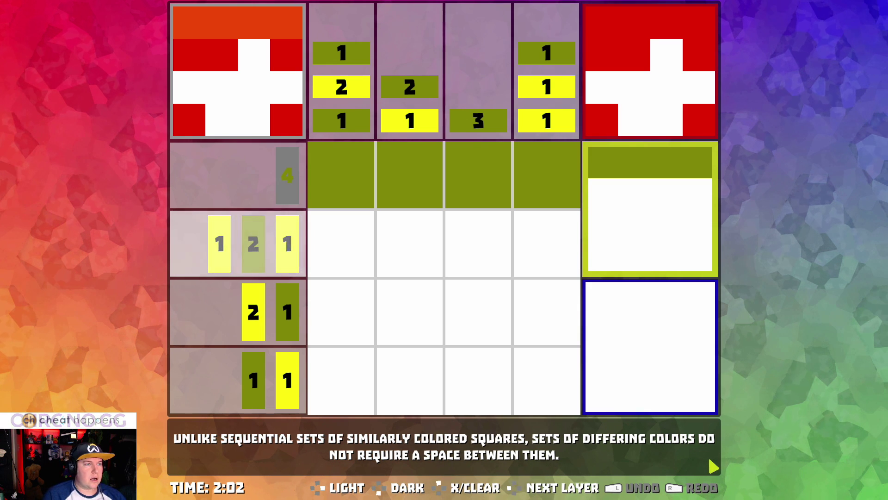
key(Return)
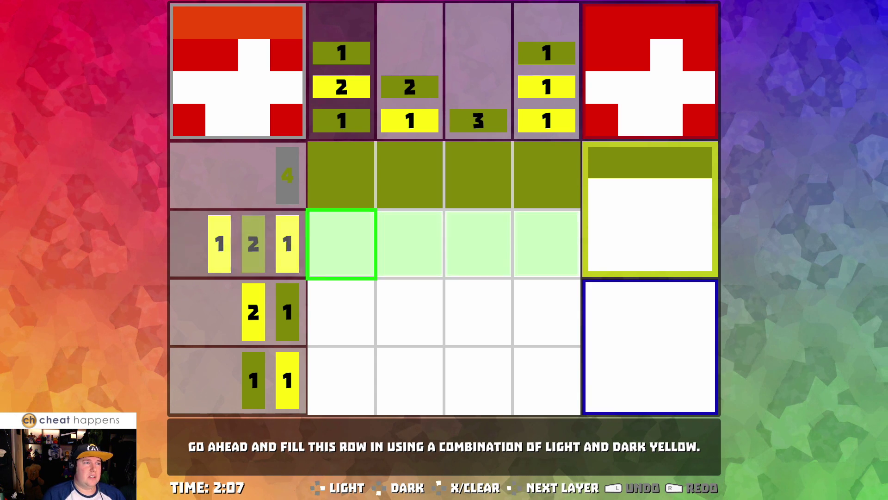
key(Return)
key(Right)
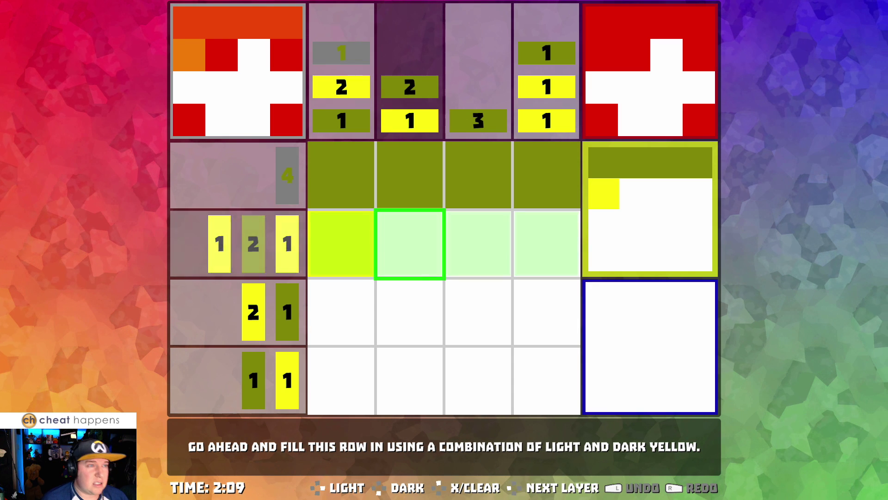
key(Return)
key(Right)
Make row two's third square dark and fourth light, then rework the third square
key(space)
key(Right)
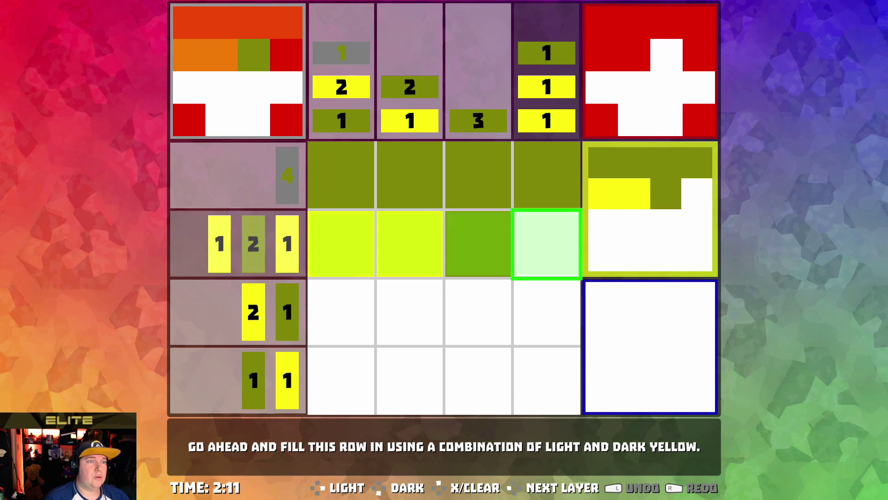
key(Return)
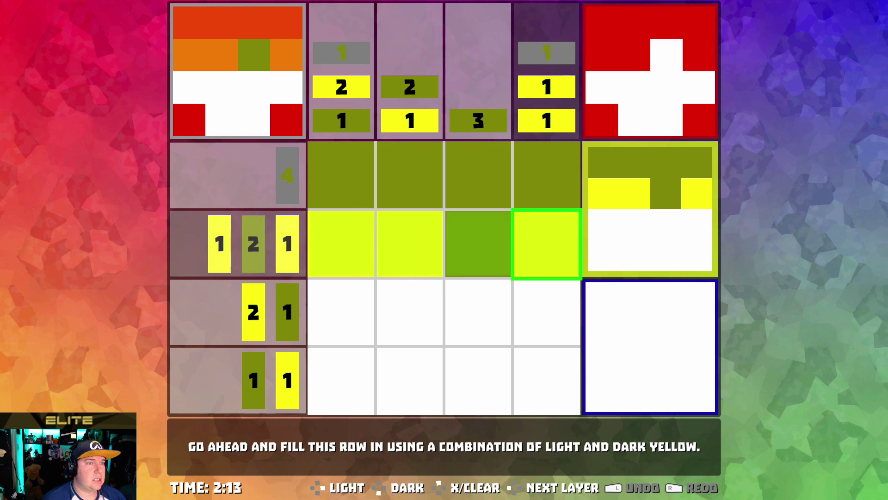
key(Right)
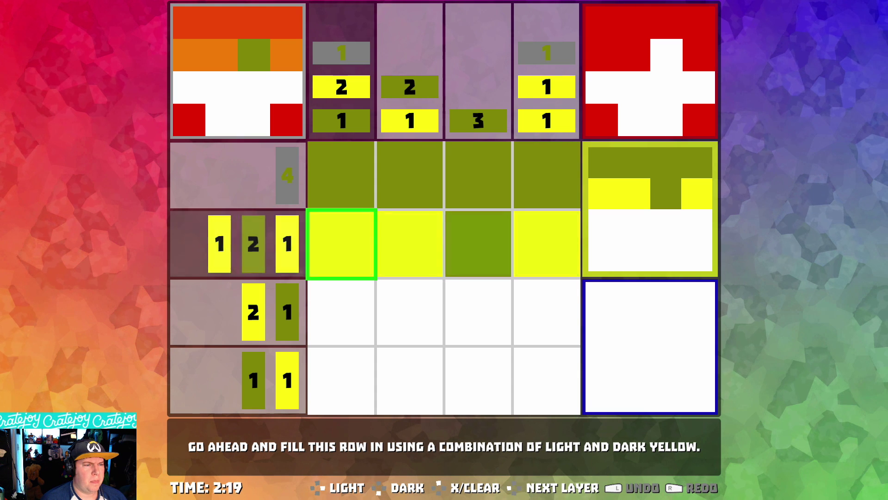
key(Left)
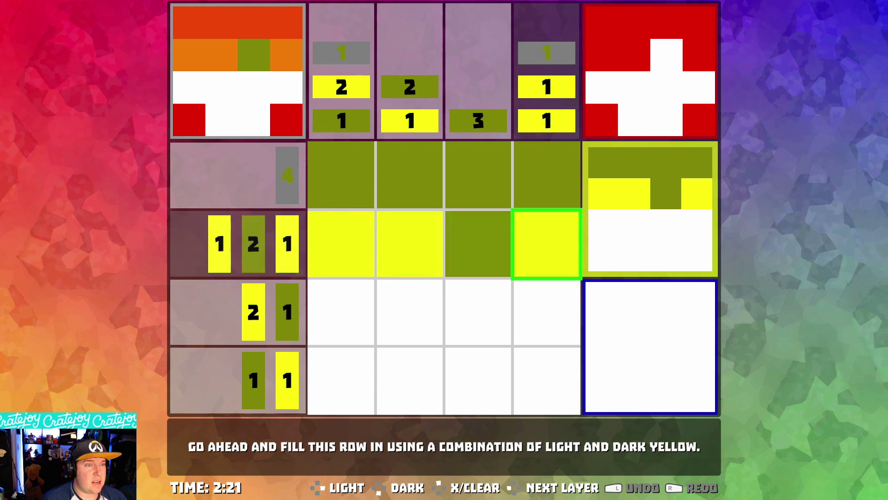
key(Left)
key(space)
key(Right)
key(Left)
key(Left)
key(Left)
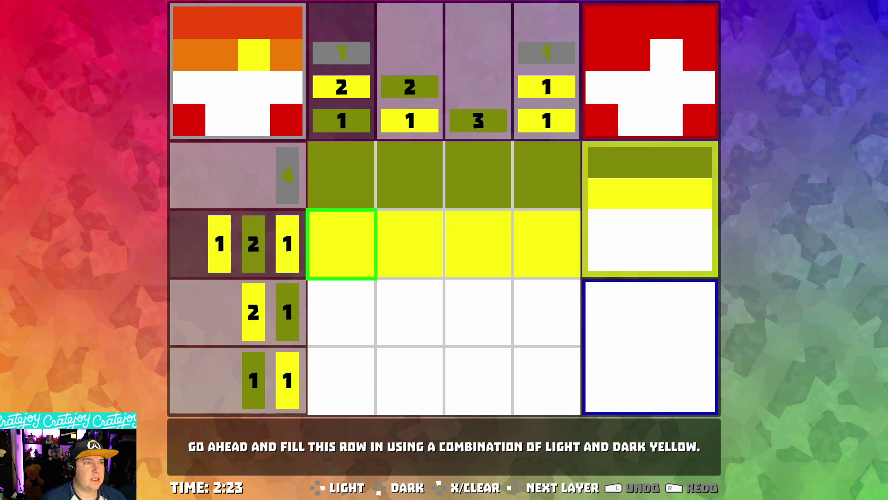
Fill row two light yellow, then turn its second and third squares dark
key(Right)
key(Left)
key(Right)
key(Right)
key(Right)
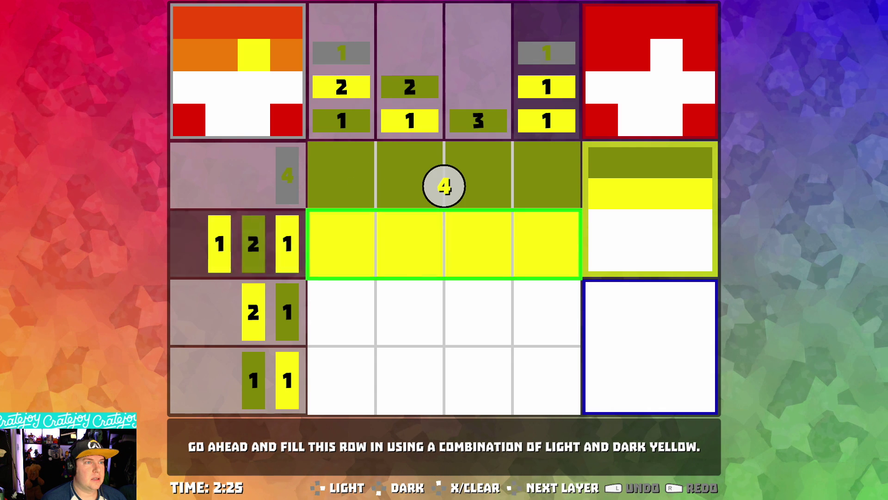
key(space)
key(Left)
key(z)
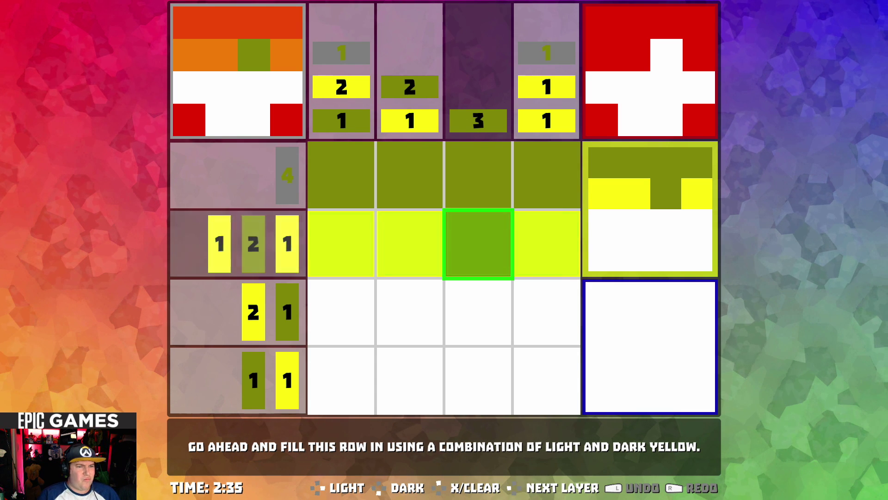
key(Left)
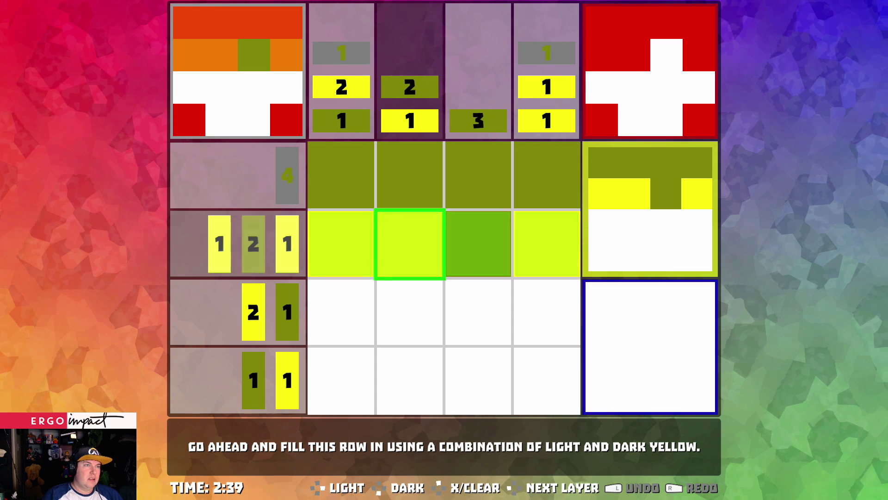
key(z)
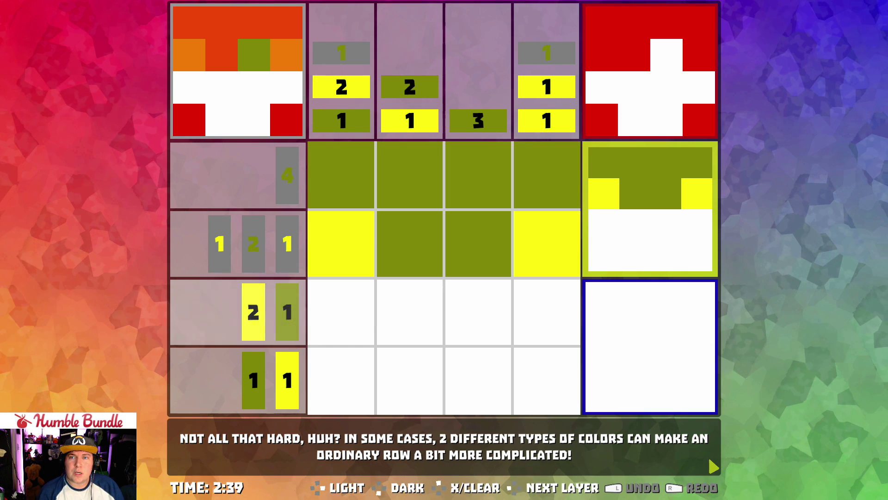
Advance the tutorial messages and cross out row three's last square
key(Return)
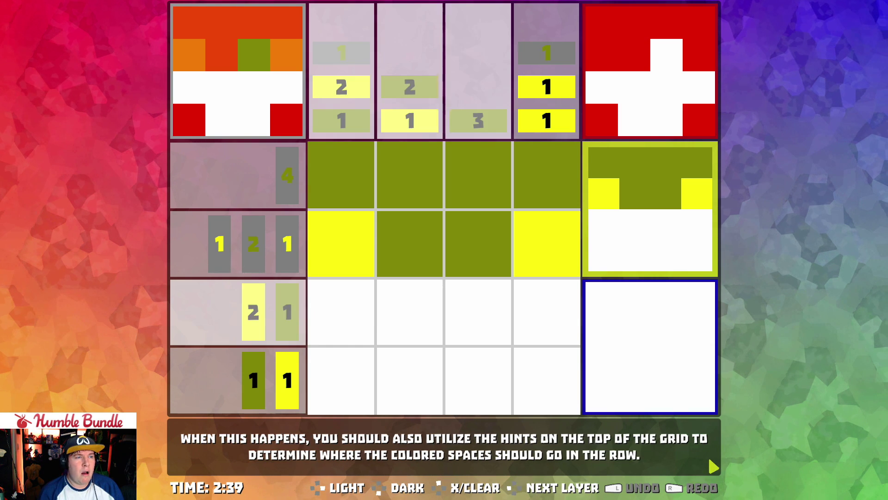
key(Return)
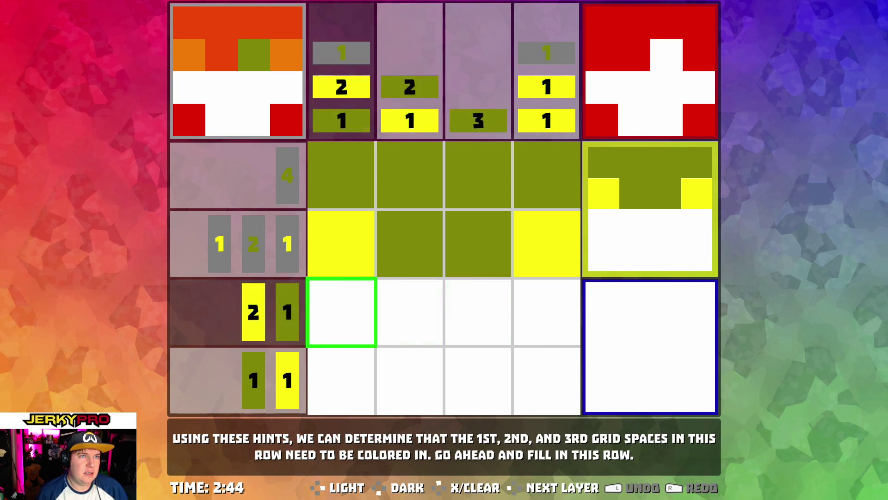
key(Right)
key(Right)
key(Right)
key(x)
key(Left)
key(Left)
key(Right)
key(Right)
key(x)
key(x)
Fill row three's first two squares light yellow and the third dark yellow
key(Left)
key(Left)
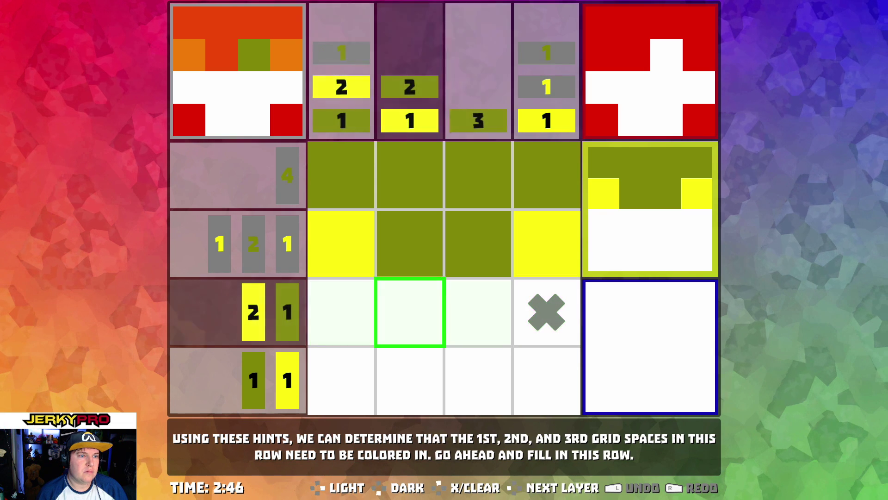
key(Left)
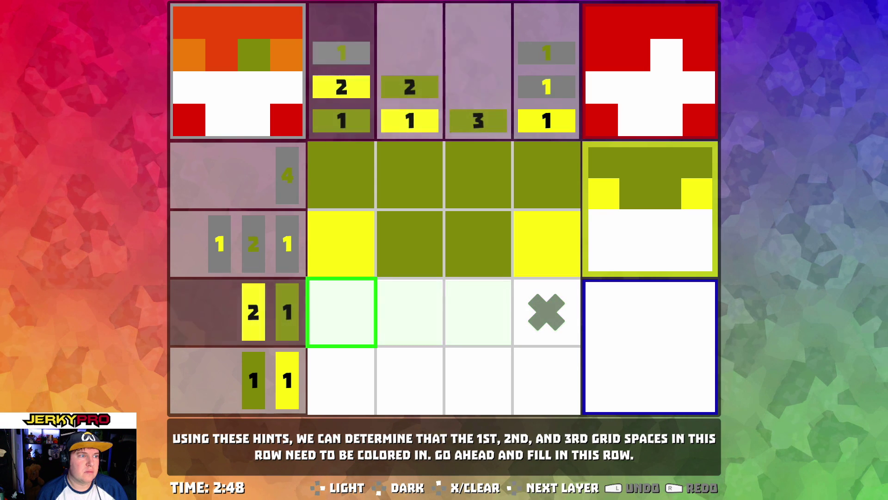
key(z)
key(Right)
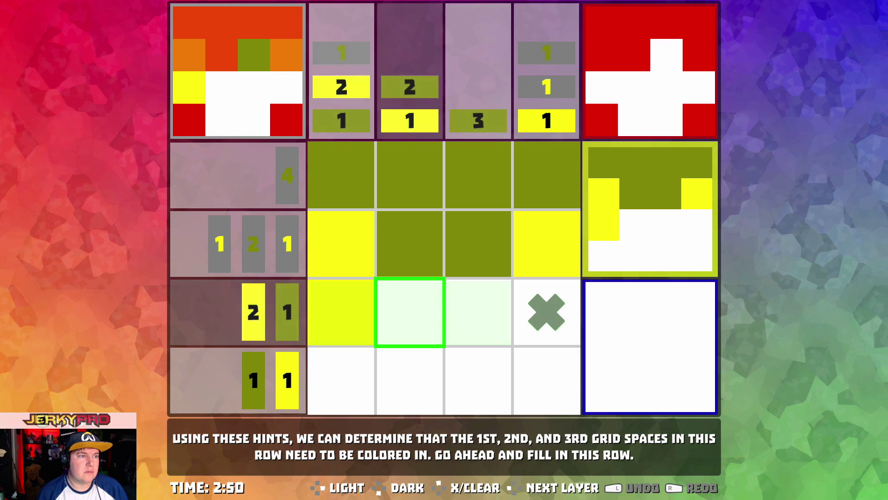
key(z)
key(Right)
key(x)
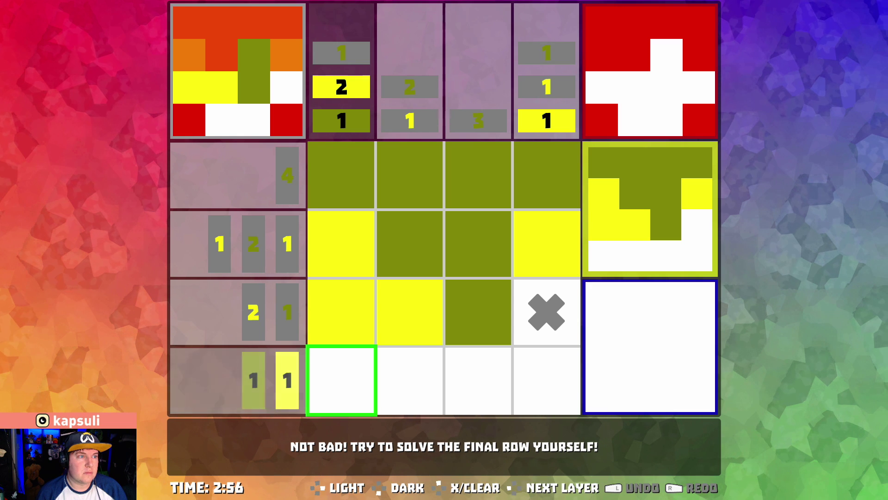
Fill the bottom row's first cell dark yellow and column 2 light yellow
key(x)
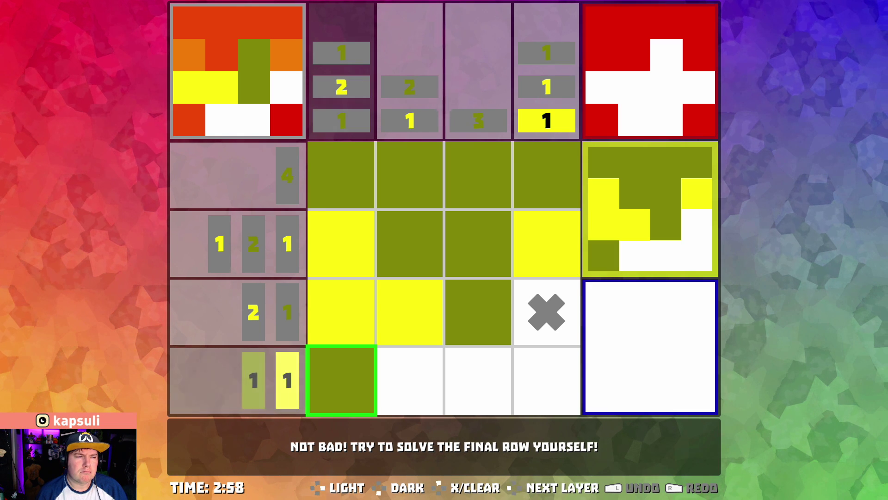
key(Right)
key(z)
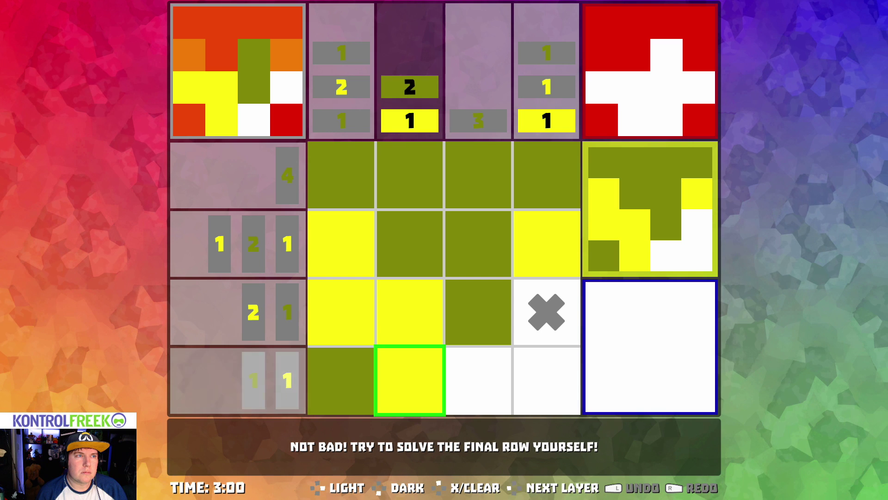
key(Right)
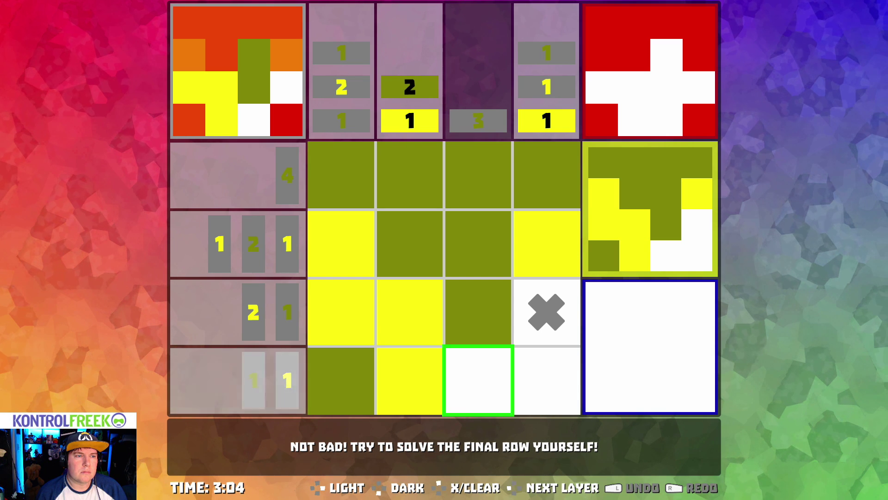
Mark bottom-row columns 3 and 4 as empty, then remove both marks
key(c)
key(Right)
key(c)
key(Right)
key(Left)
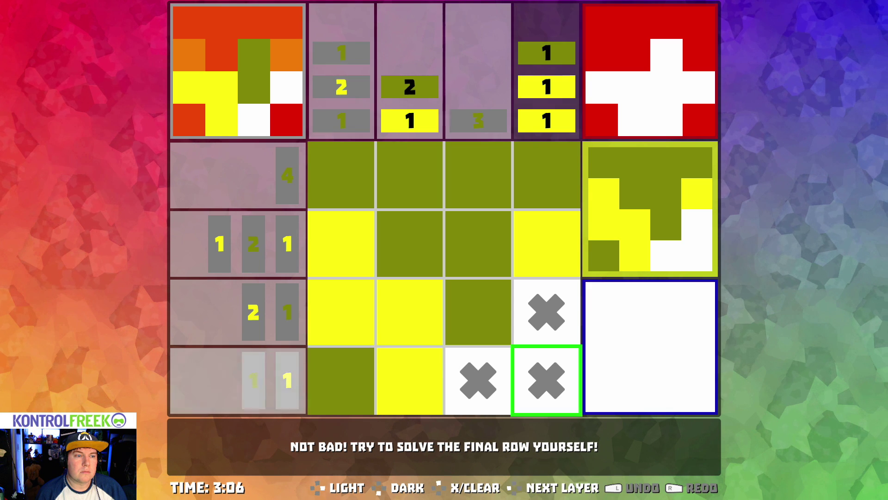
key(Left)
key(c)
key(Right)
key(c)
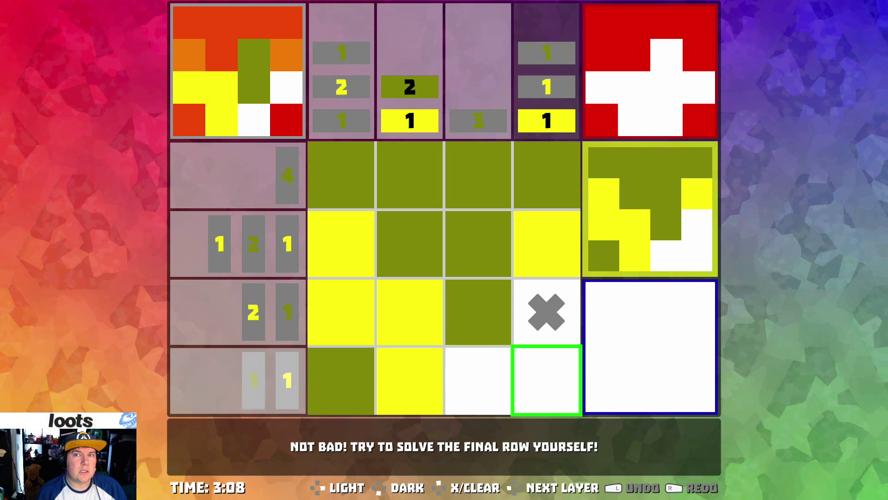
key(Left)
Mark bottom-row column 3 empty and fill the bottom-right cell light yellow
key(Right)
key(Left)
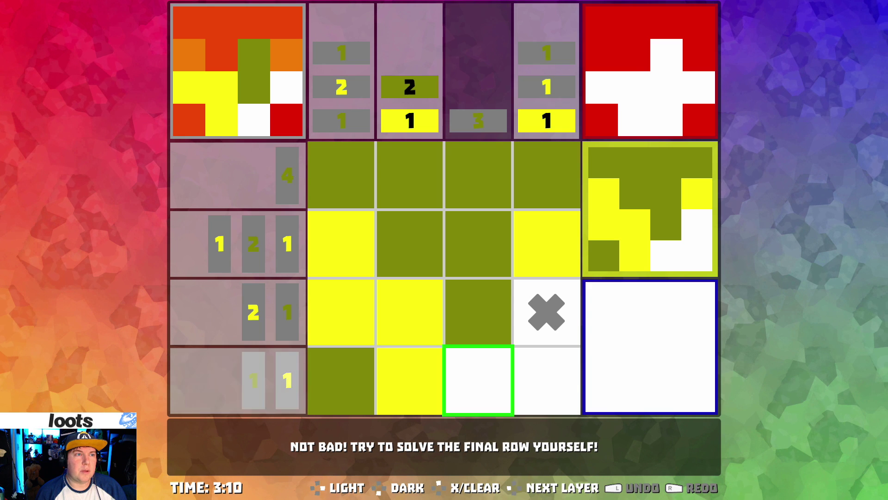
key(c)
key(Right)
key(Left)
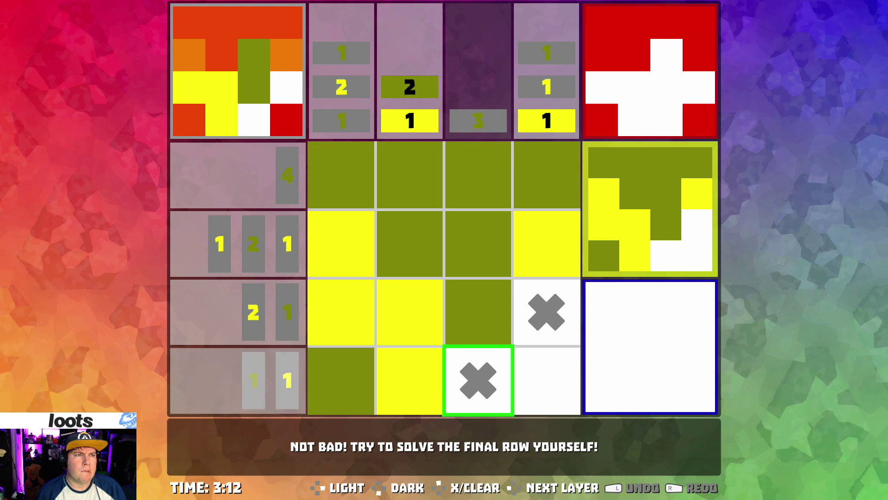
key(Right)
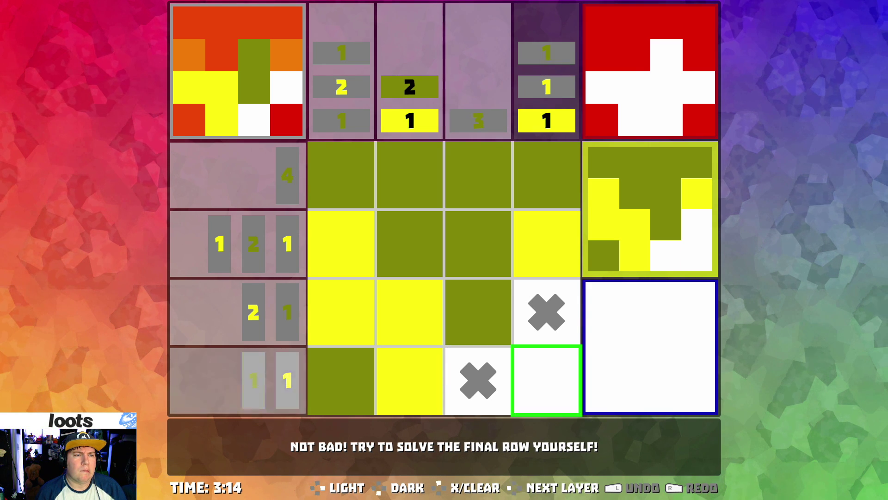
key(z)
Fill bottom-row column 3 with light yellow
key(Left)
key(Left)
key(Right)
key(Right)
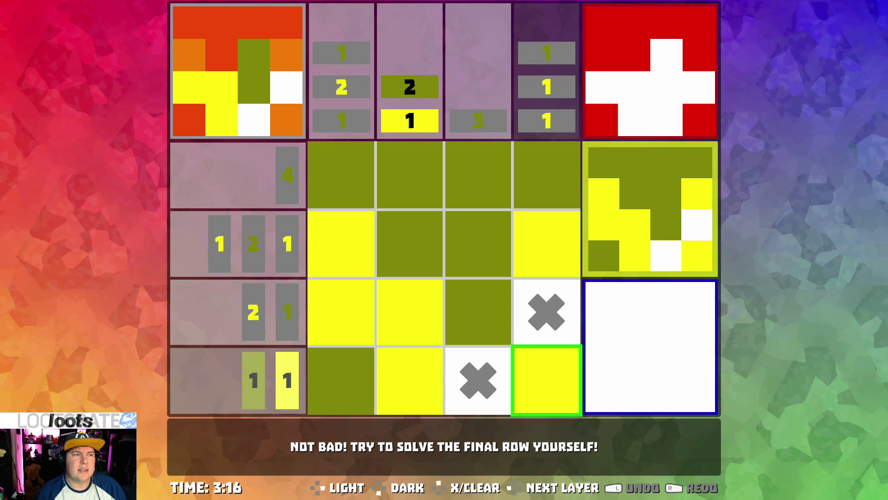
key(Right)
key(Left)
key(Left)
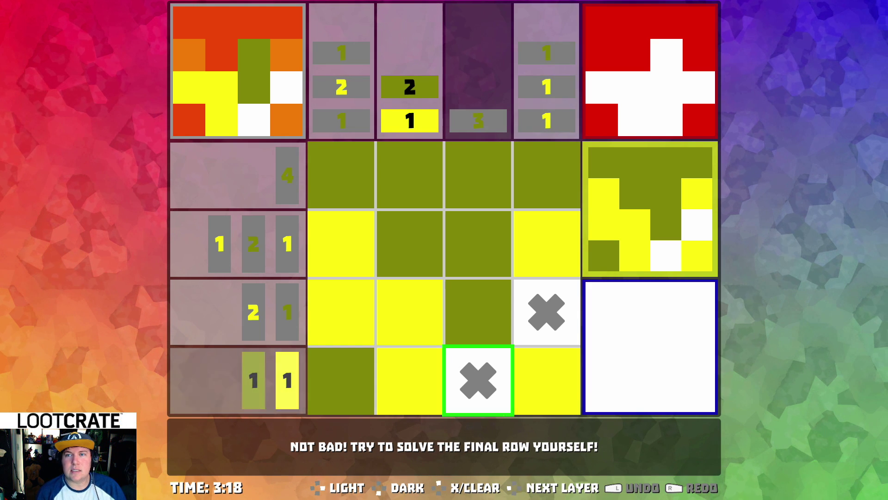
key(Left)
key(Right)
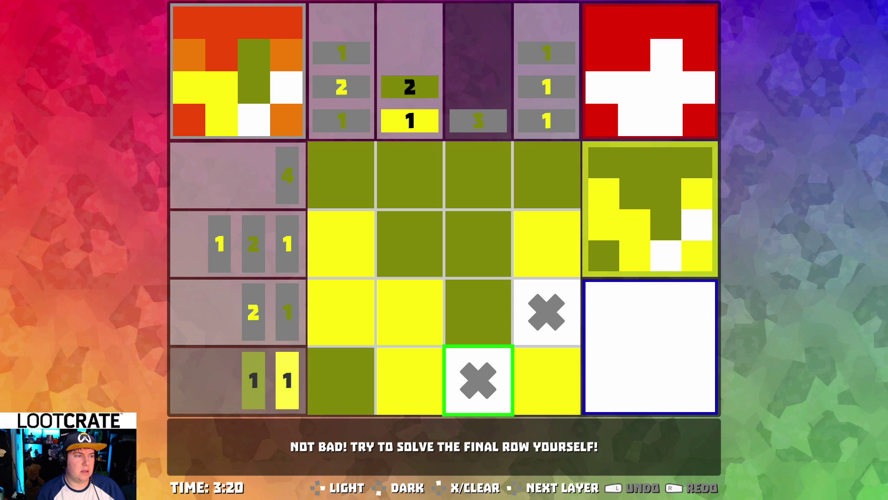
key(z)
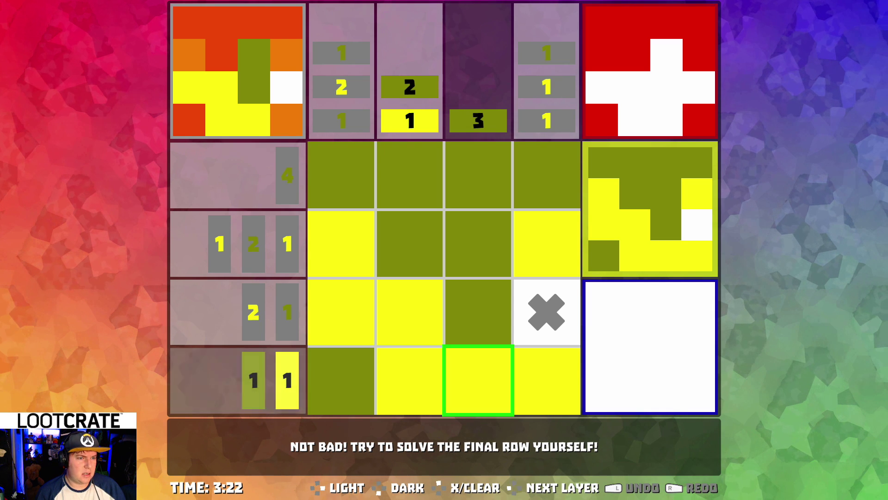
Clear column 3's yellow, then toggle its empty mark on and off
key(Left)
key(Left)
key(Right)
key(Right)
key(Right)
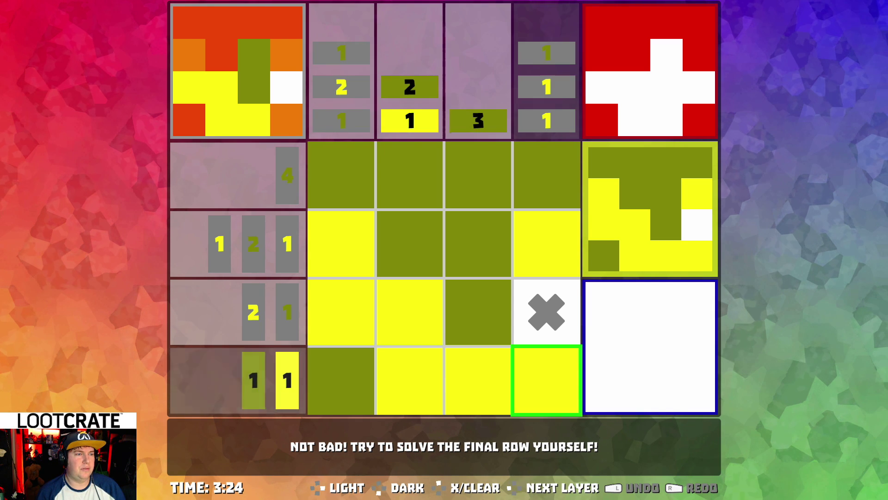
key(Left)
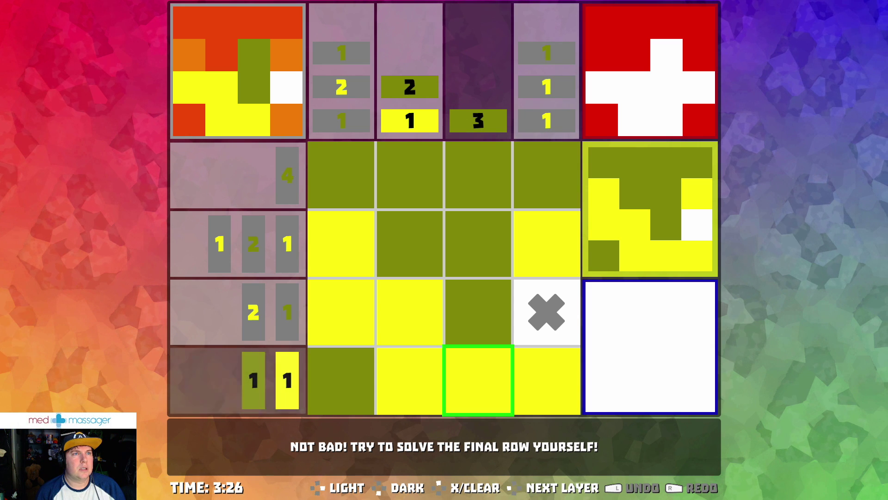
key(Right)
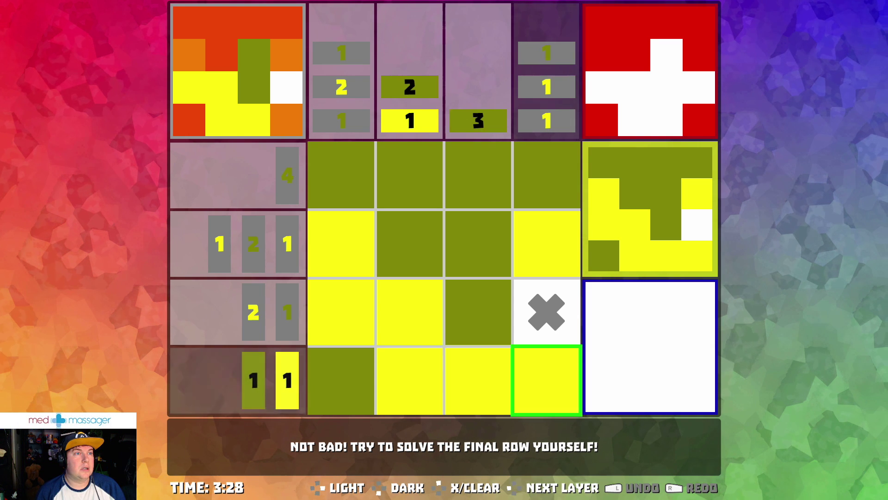
key(Left)
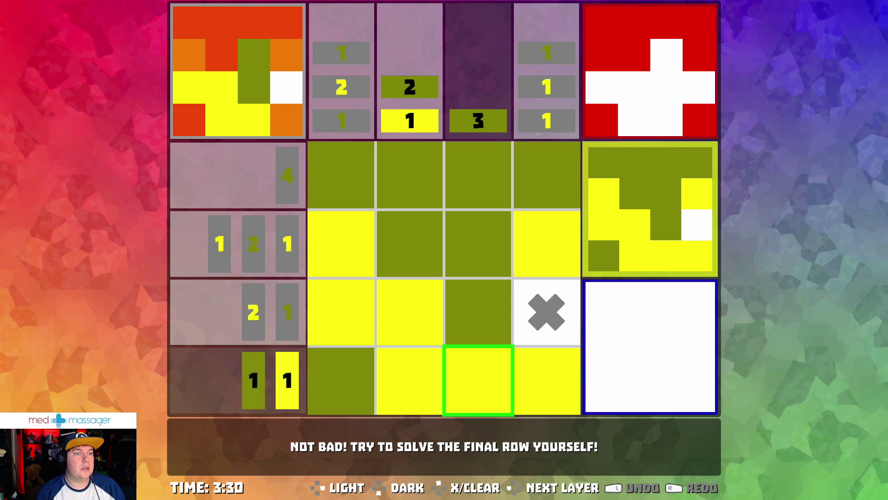
key(x)
key(x)
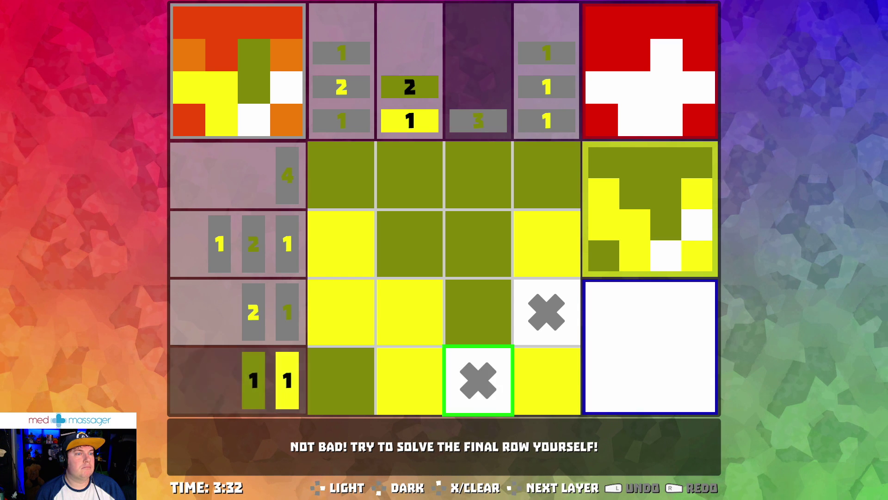
key(x)
Toggle the empty mark on the bottom-right cell, rechecking columns 3 and 4
key(Right)
key(x)
key(x)
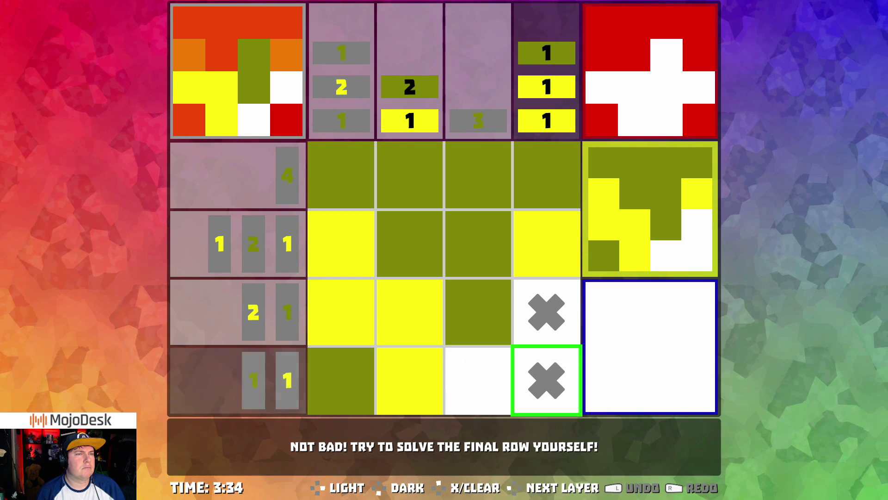
key(x)
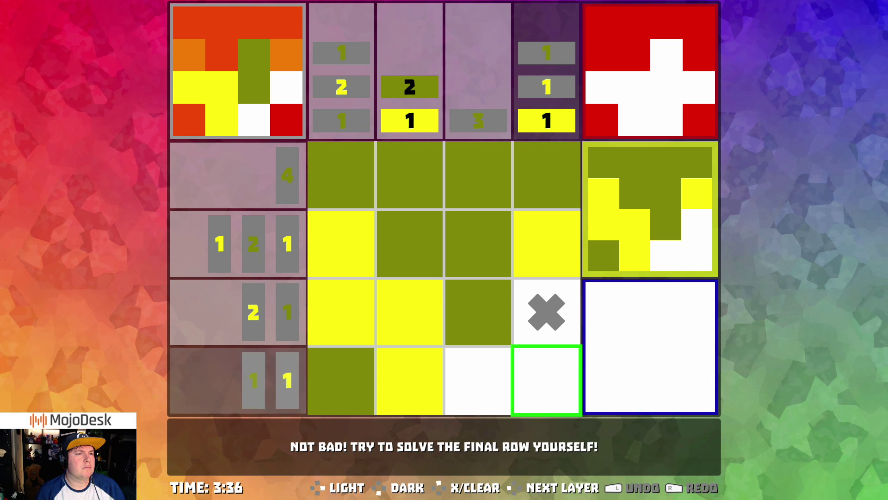
key(x)
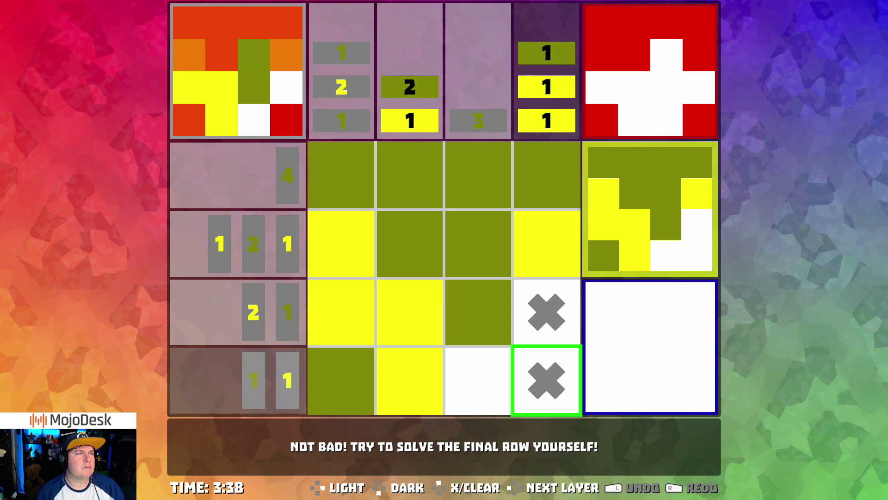
key(x)
key(Left)
key(Right)
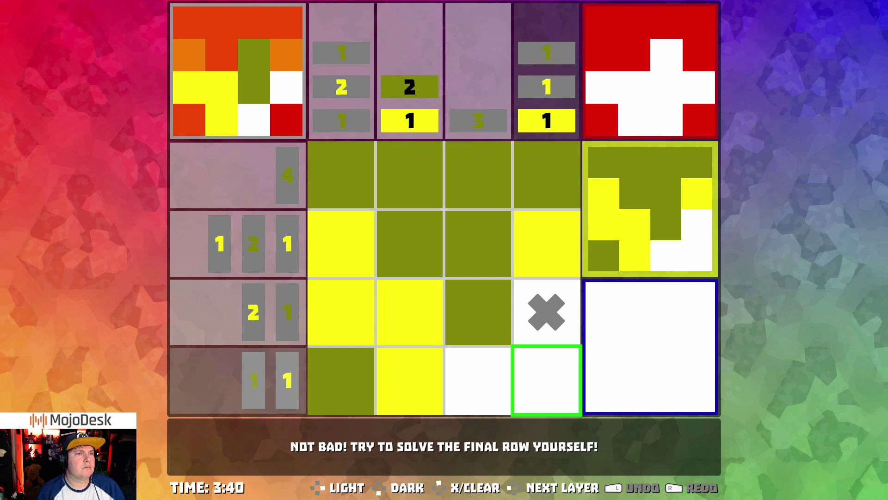
key(Left)
key(Right)
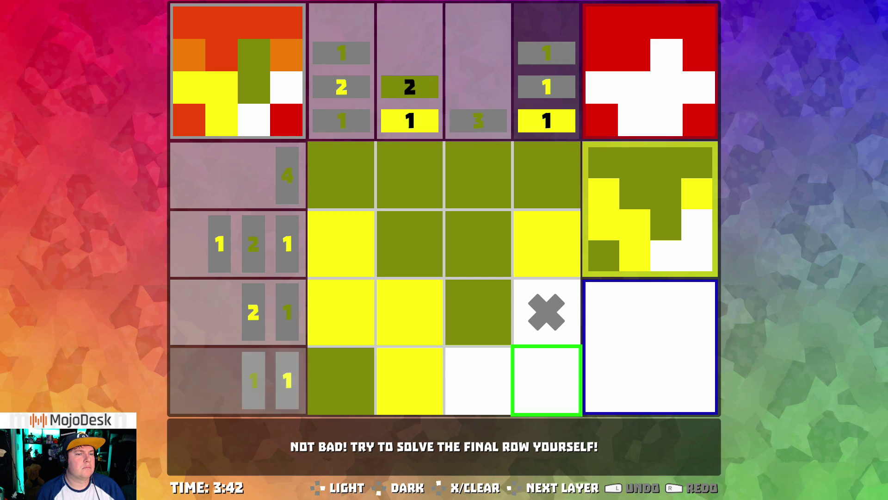
Mark column 3 empty, fill column 4 light, and clear column 2 to finish
key(Left)
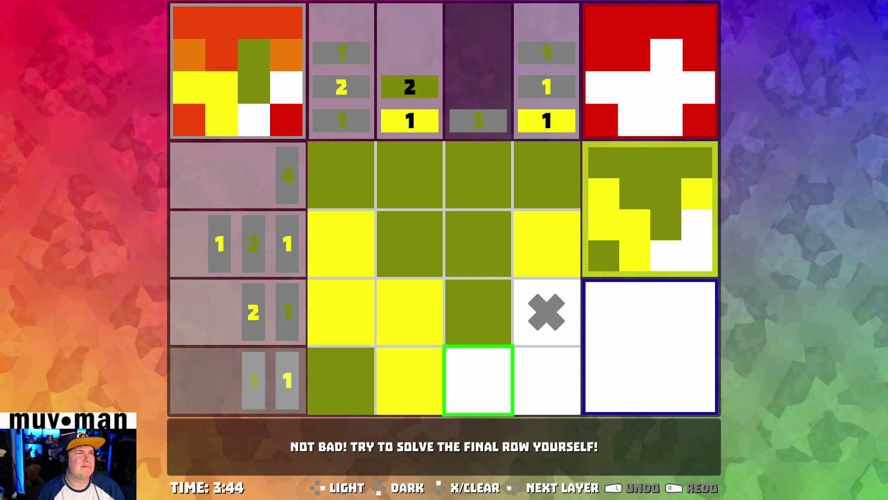
key(x)
key(Right)
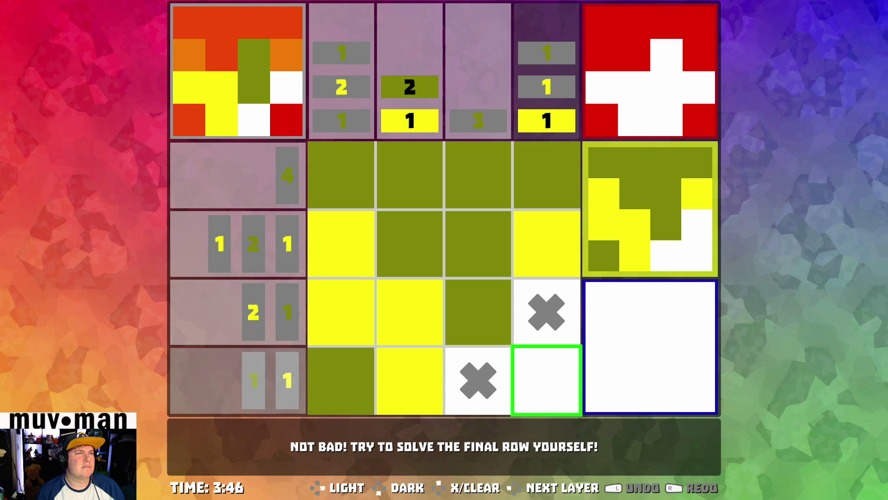
key(z)
key(Left)
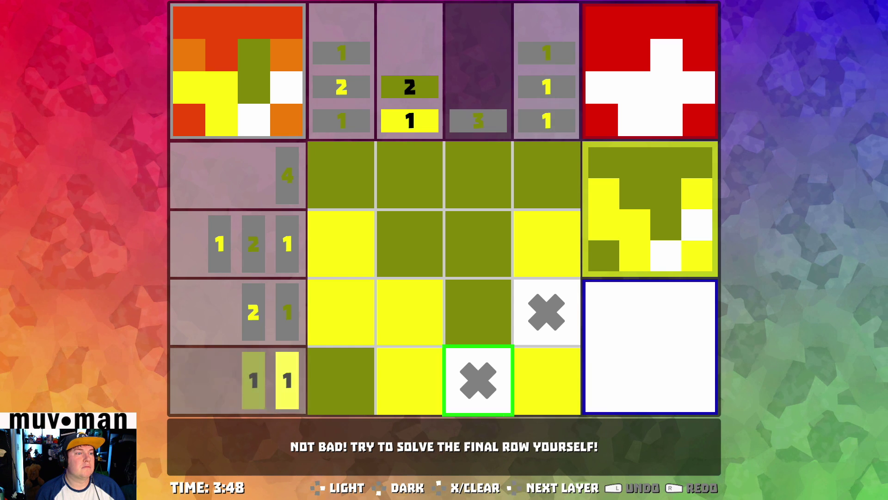
key(Left)
key(x)
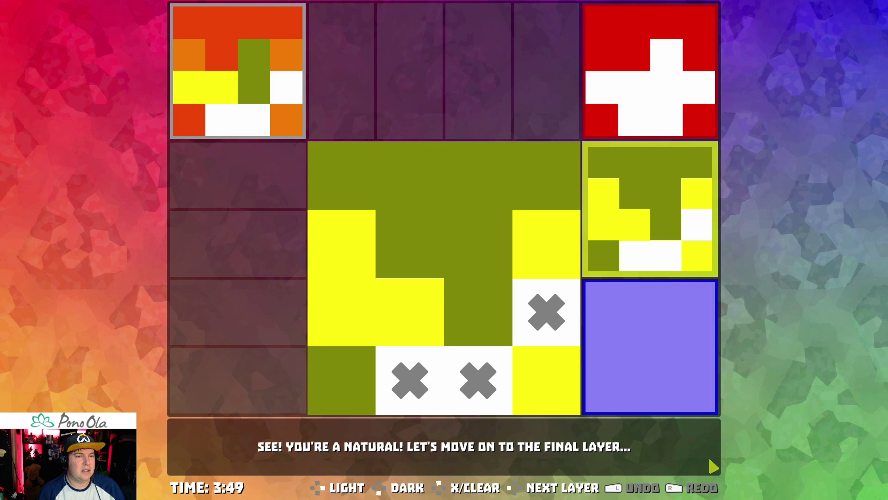
Dismiss the tutorial messages and make the blue top-left cell light, then dark
key(Return)
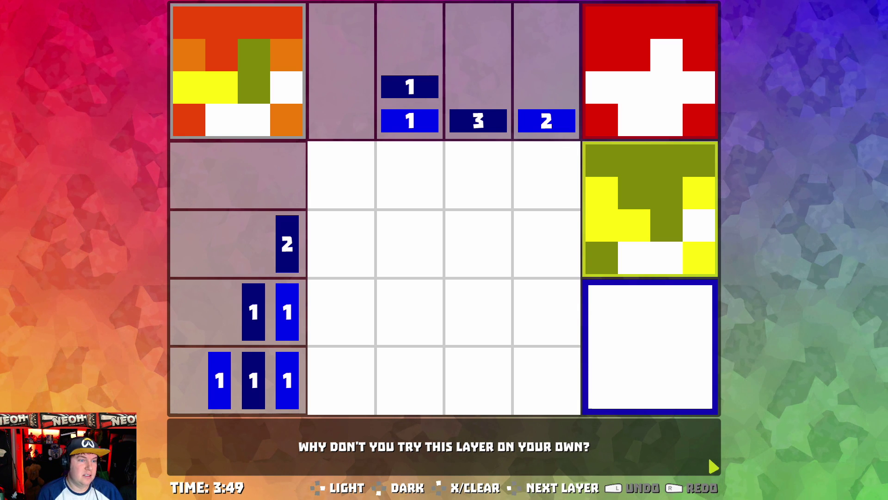
key(Return)
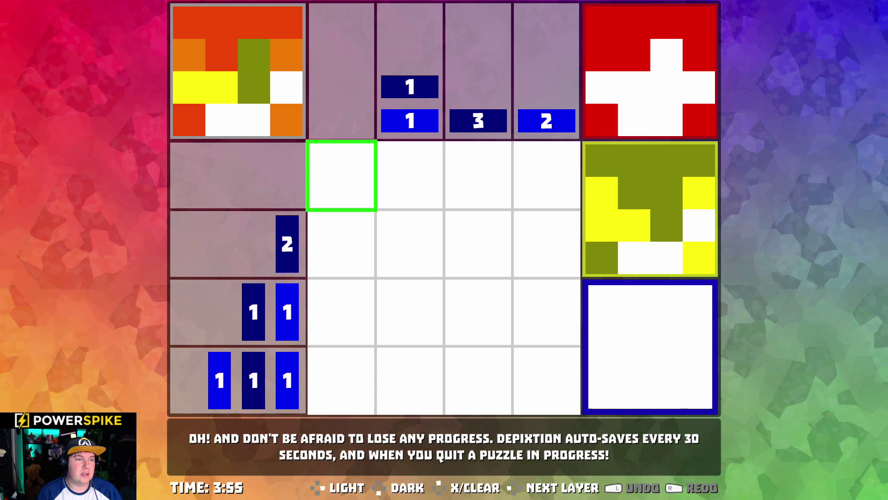
key(z)
key(Right)
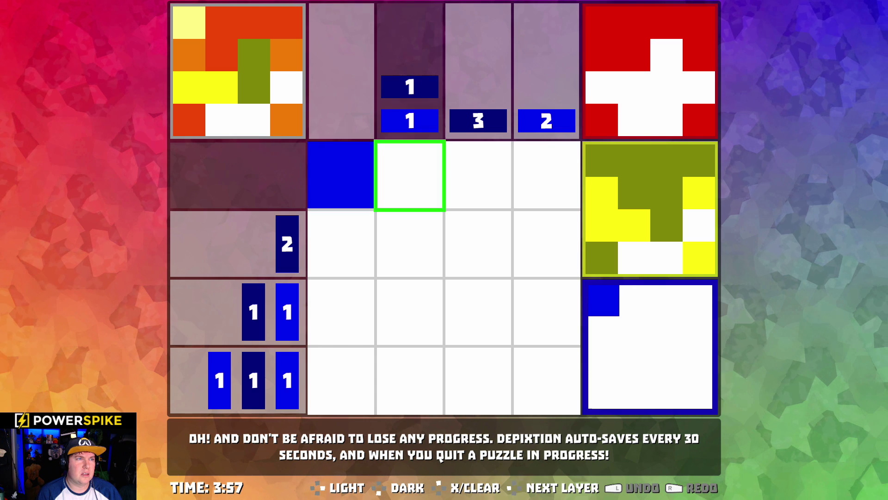
key(Left)
key(x)
Clear the top-left cell and fill row 1, column 2 light blue
key(Down)
key(Right)
key(Up)
key(Left)
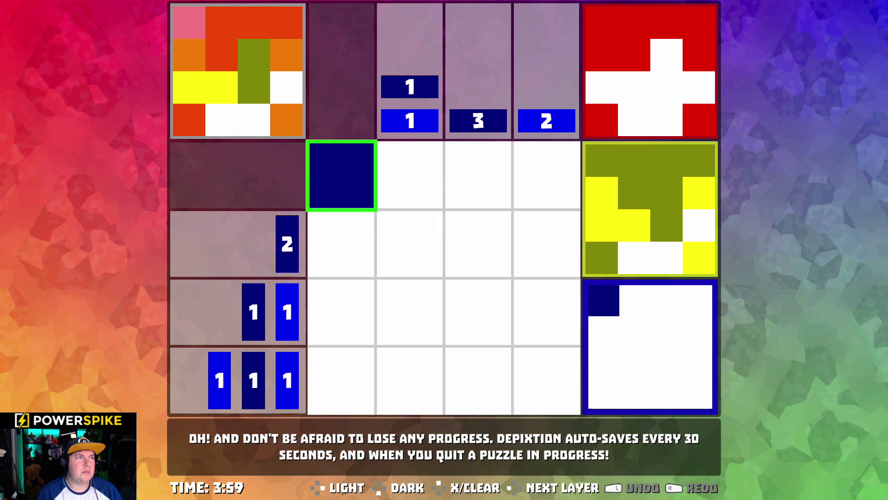
key(x)
key(Right)
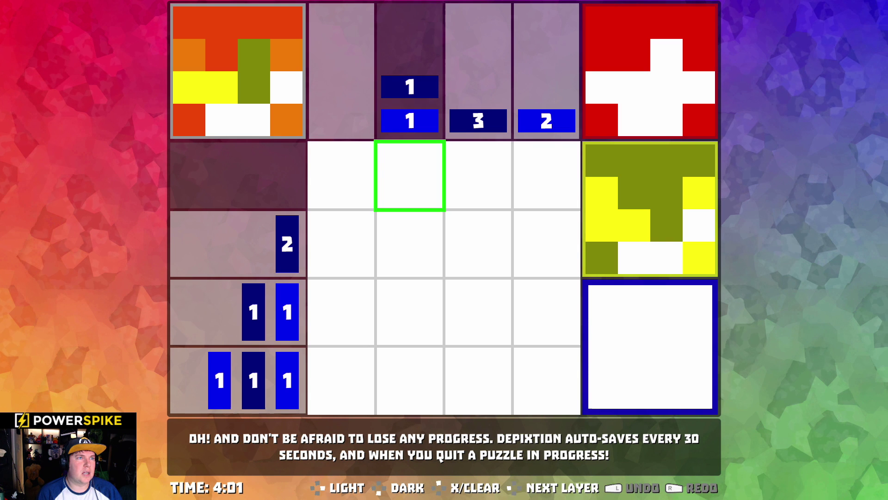
key(z)
Place dark blue cells in row 2 and down column 3, rows 1–3
key(Down)
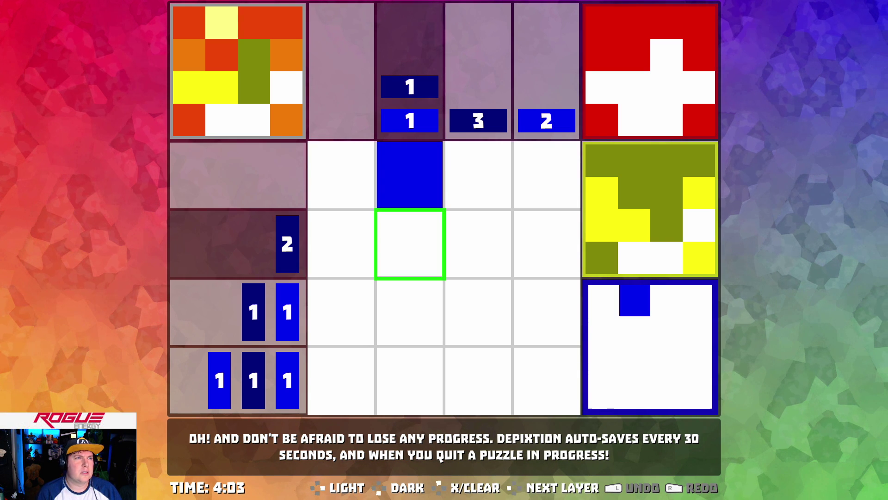
key(x)
key(Right)
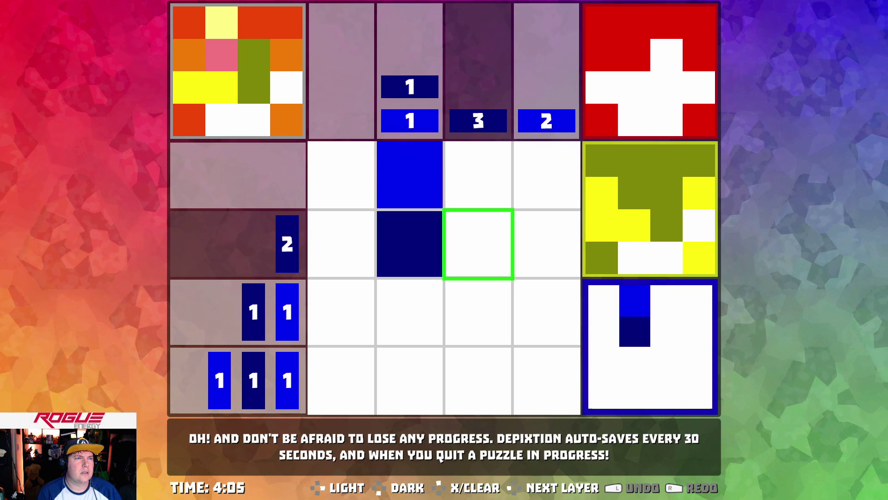
key(x)
key(Up)
key(x)
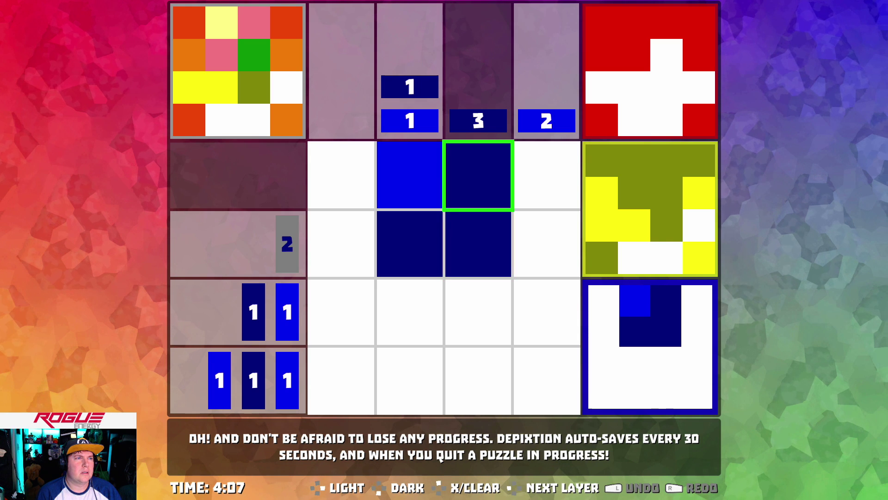
key(Down)
key(Down)
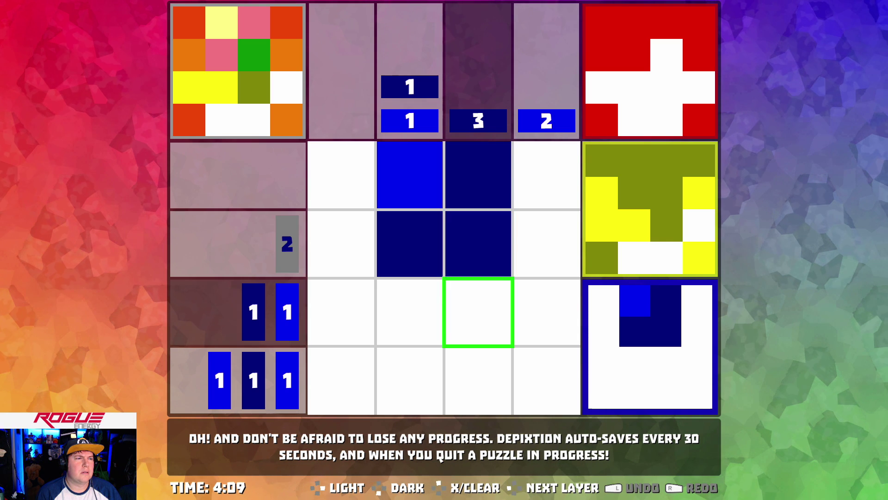
key(x)
key(Up)
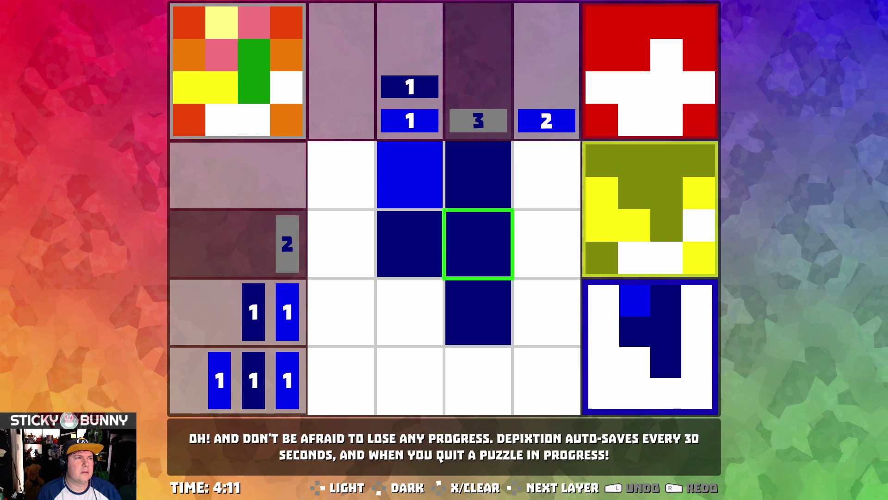
Clear the misplaced row 2 dark cell and make row 2, column 4 dark blue
key(x)
key(Right)
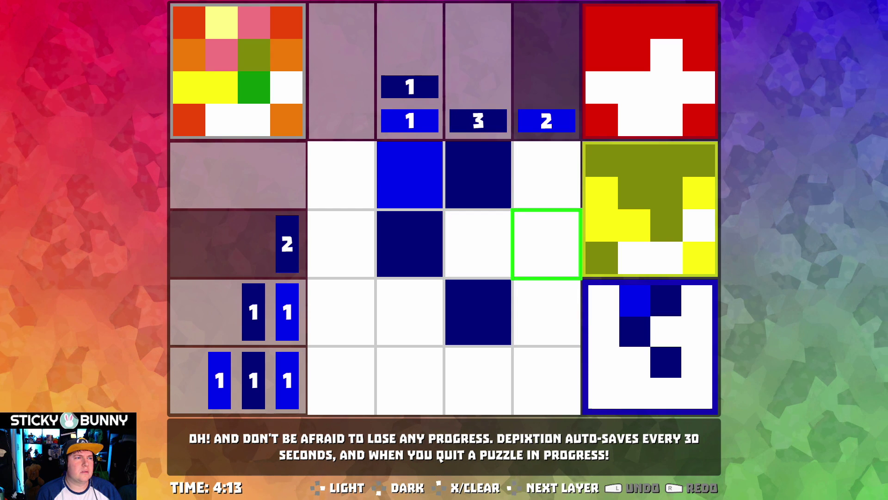
key(z)
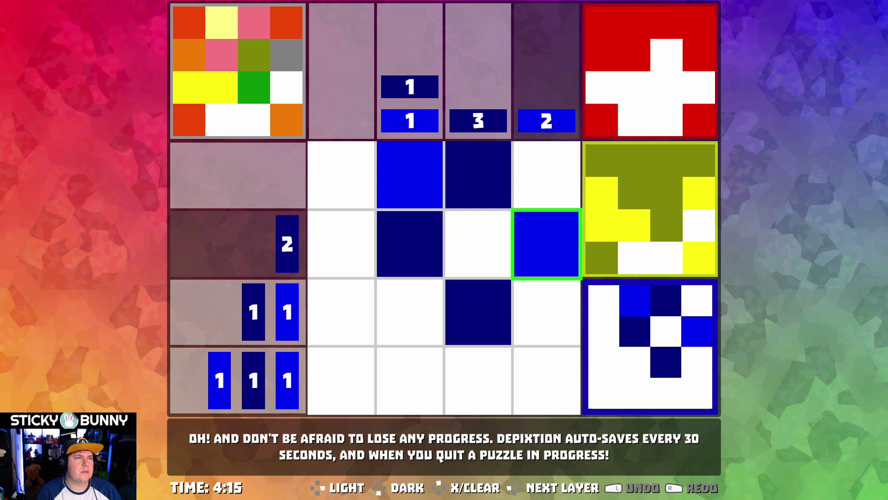
key(Down)
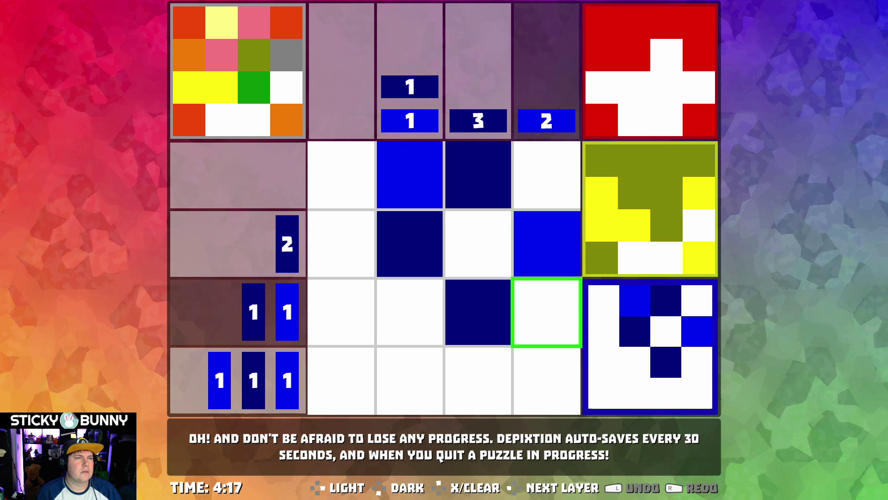
key(Up)
key(x)
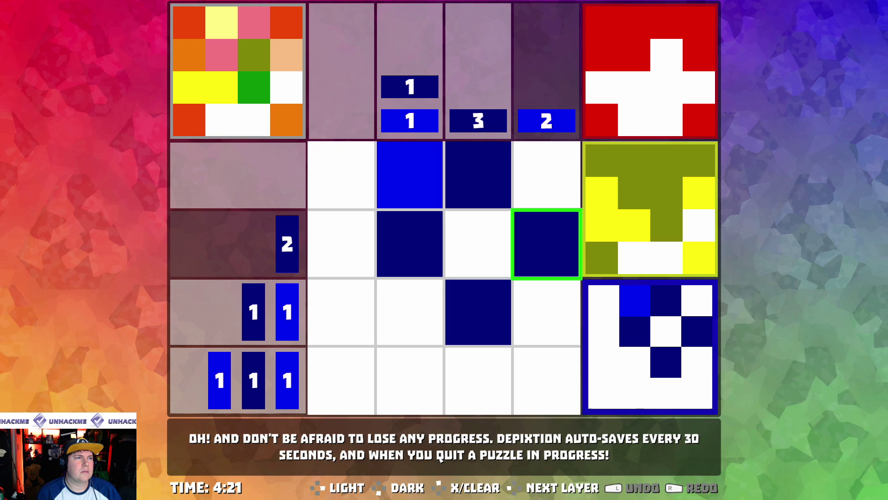
Move the cursor to row 3 and along it toward column 4
key(Left)
key(Left)
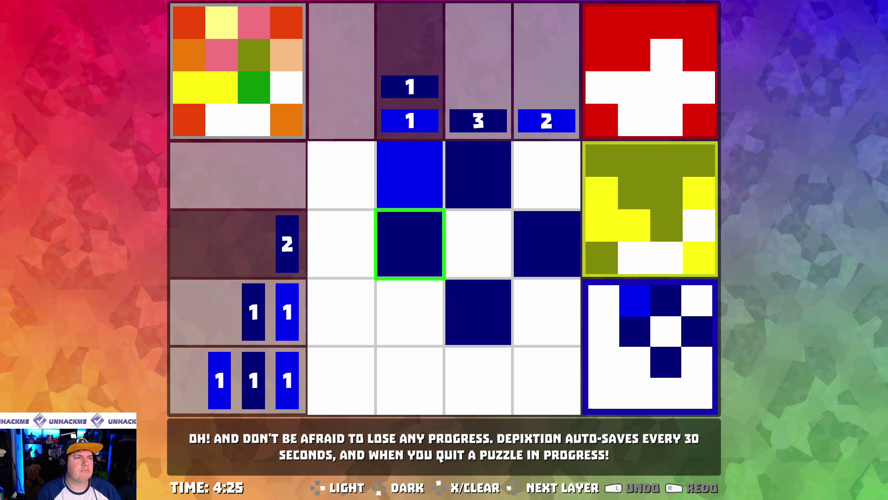
key(Left)
key(Right)
key(Down)
key(Left)
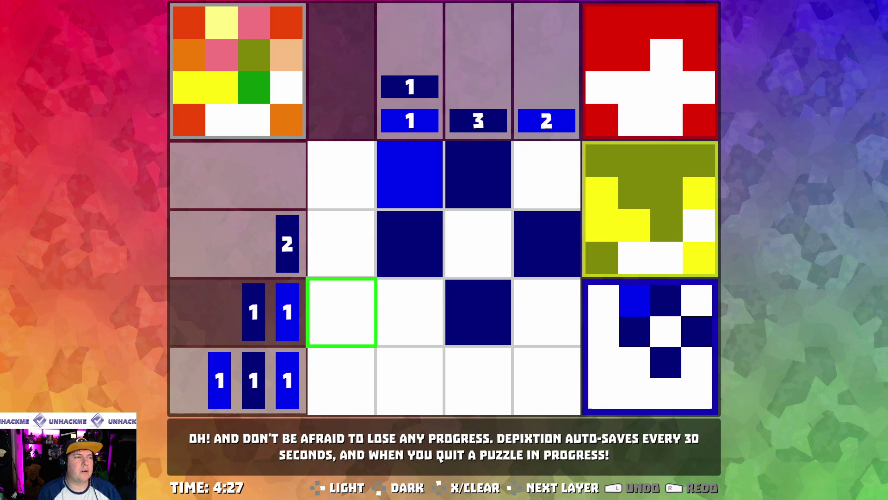
key(Right)
key(Right)
key(Right)
key(Left)
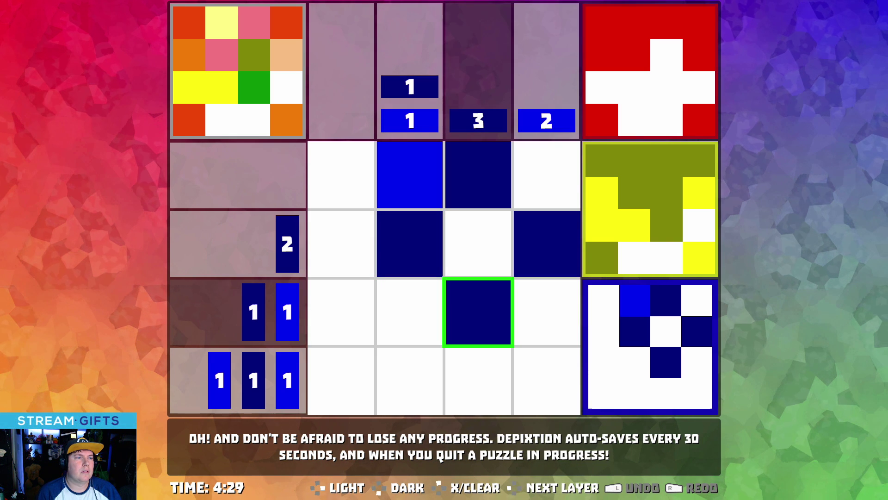
key(Right)
Fill column 4 light blue in rows 3 and 4
key(z)
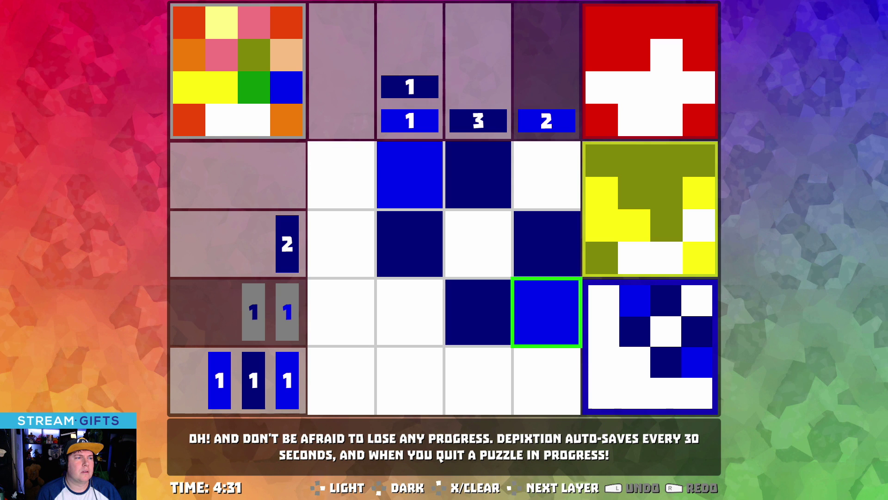
key(Down)
key(z)
key(Left)
key(Right)
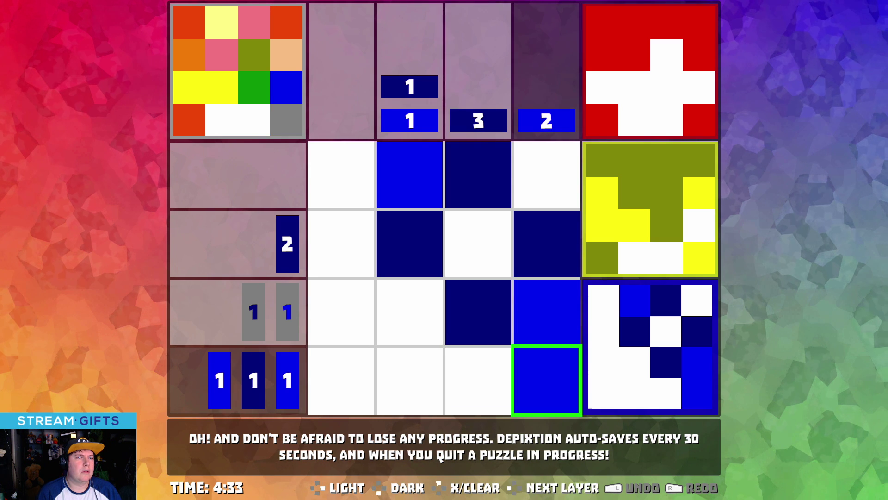
key(x)
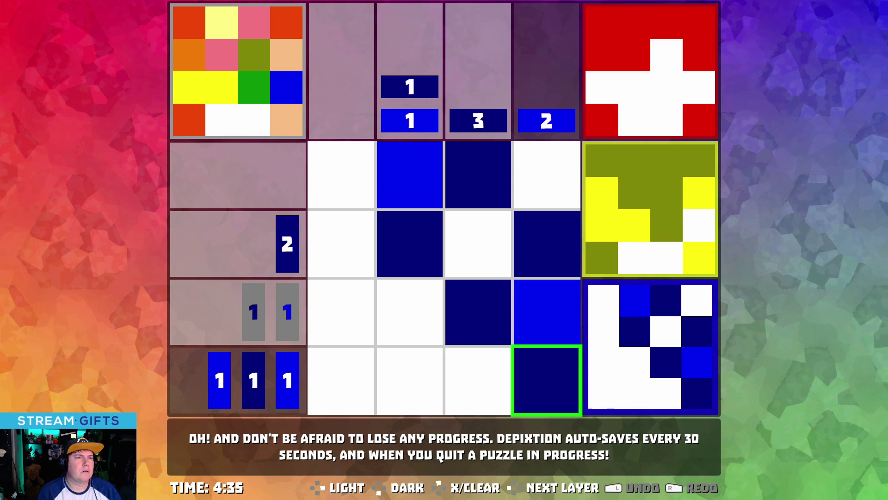
key(z)
key(Left)
Fill row 4, column 2 light blue and column 3 dark blue
key(Up)
key(Up)
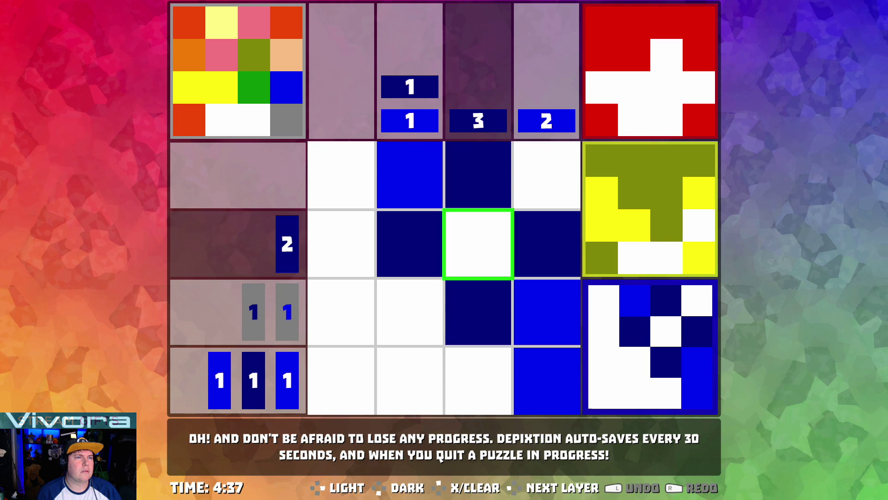
key(Up)
key(Right)
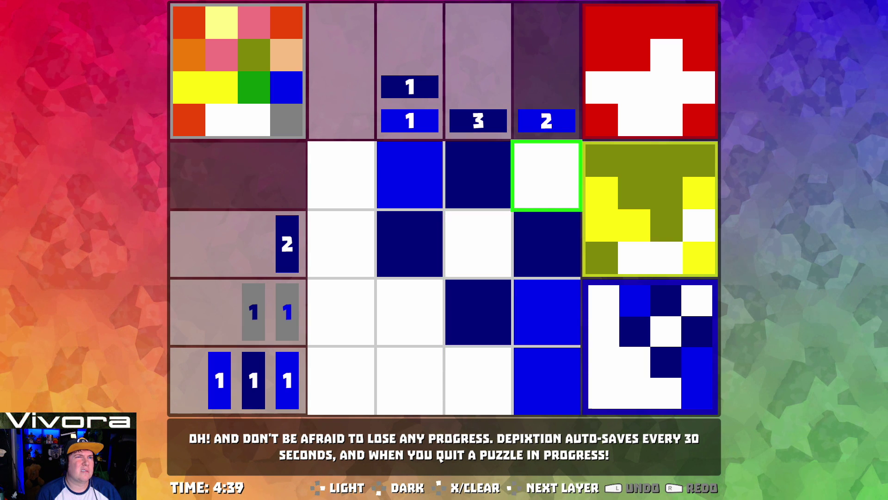
key(Down)
key(Down)
key(Down)
key(Left)
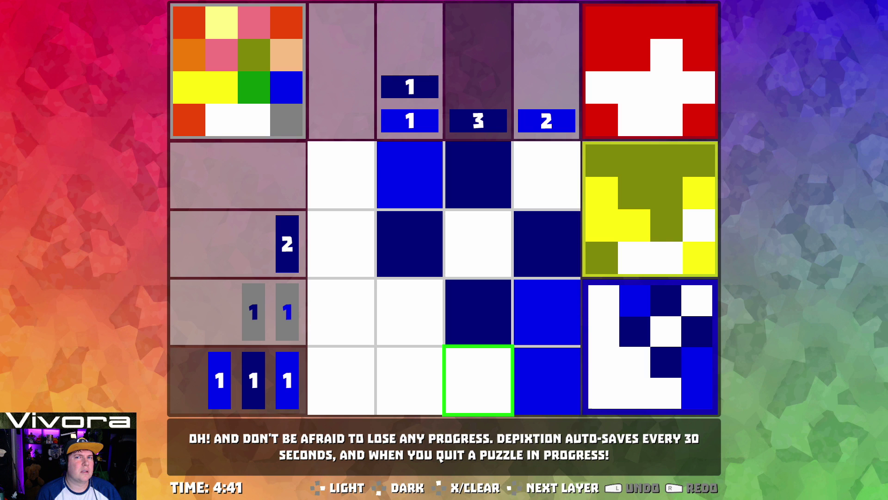
key(Left)
key(Left)
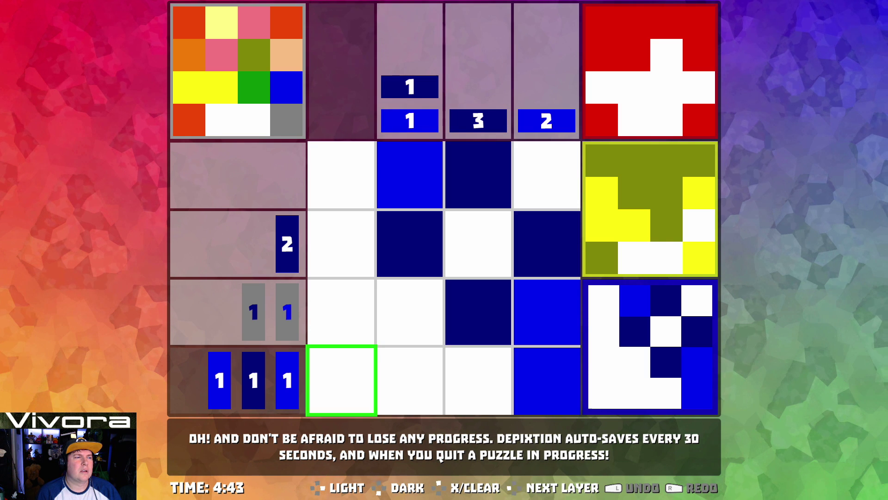
key(Right)
key(z)
key(Right)
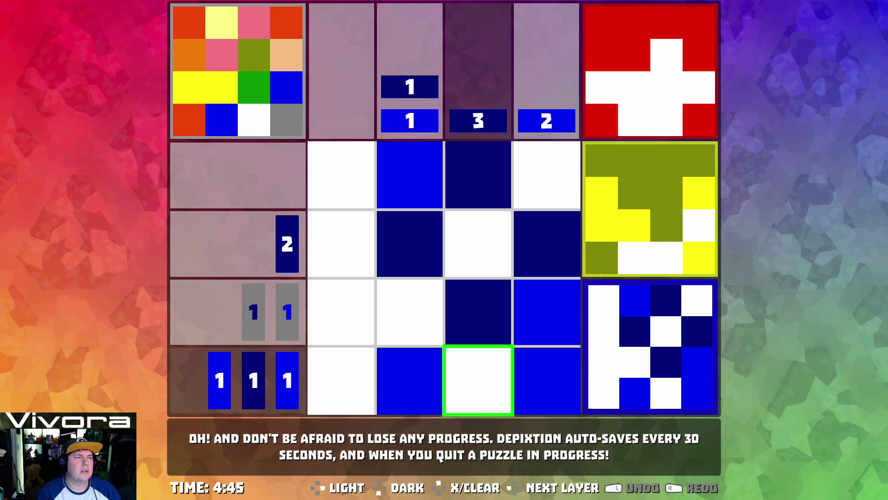
key(x)
Toggle a mark on row 2, column 3 on and off, then head toward column 1
key(Up)
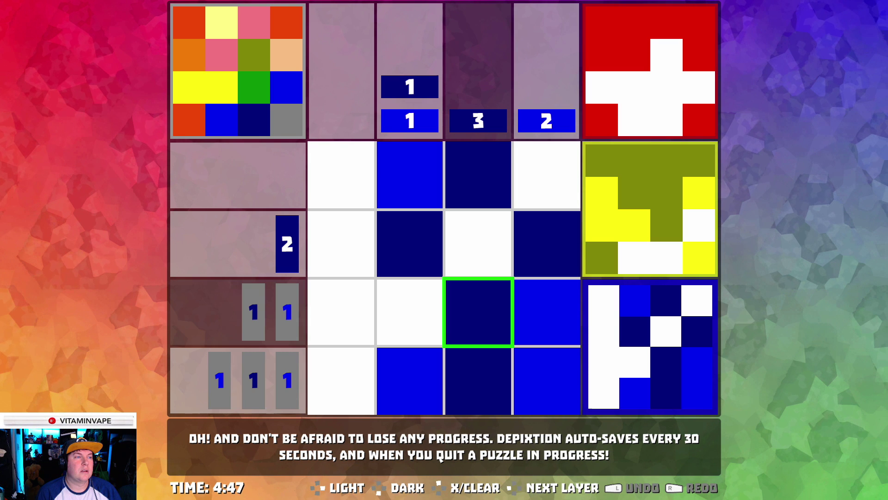
key(Up)
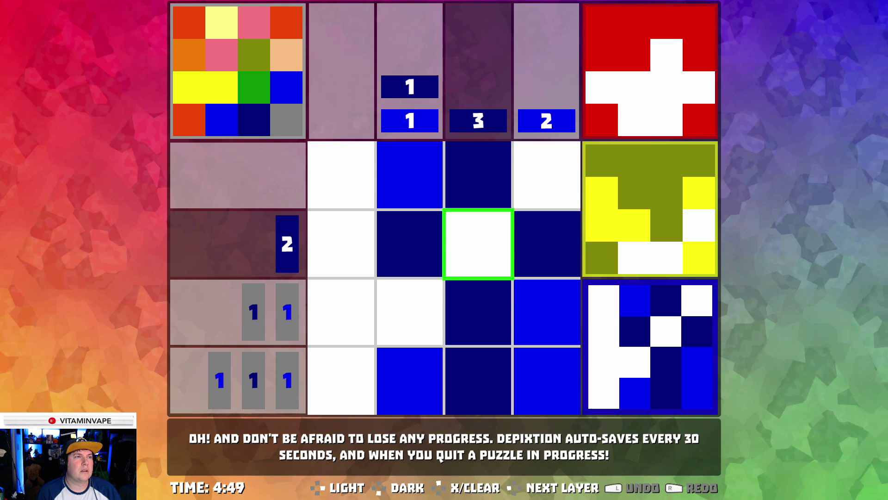
key(Left)
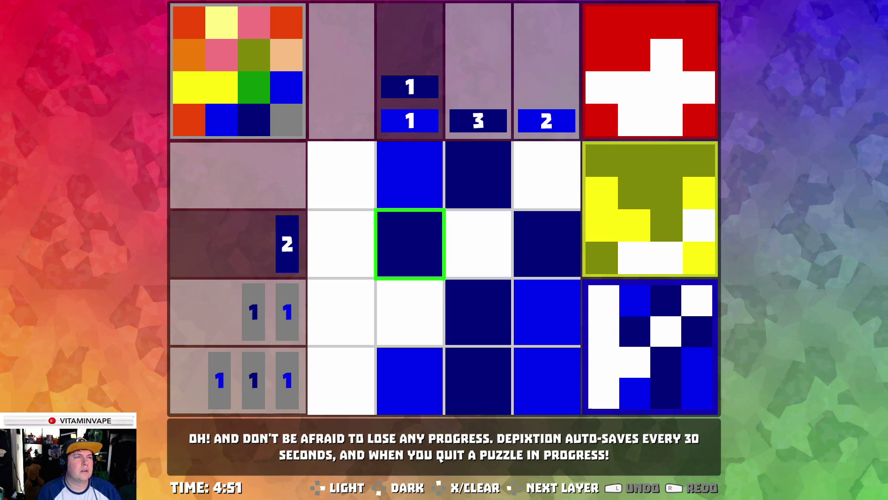
key(Right)
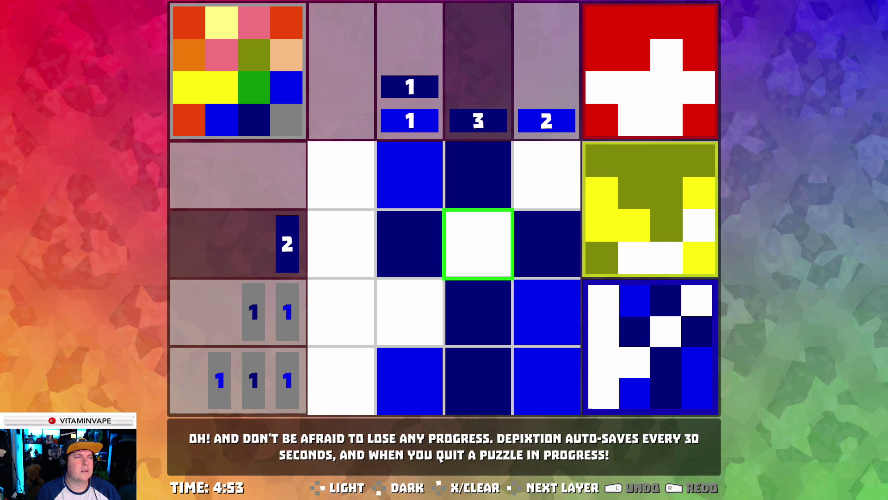
key(x)
key(x)
key(Left)
key(Left)
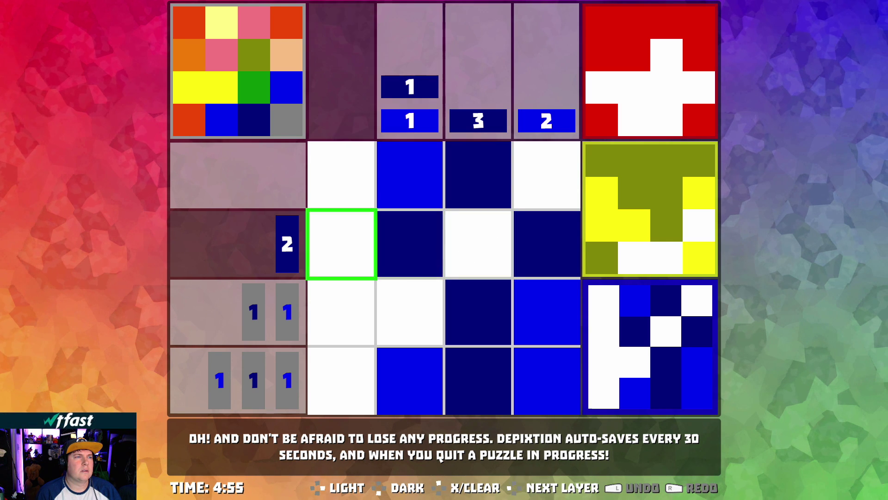
Mark every column-1 cell and row 3, column 2 as empty with X
key(Up)
key(x)
key(Down)
key(Down)
key(x)
key(Up)
key(x)
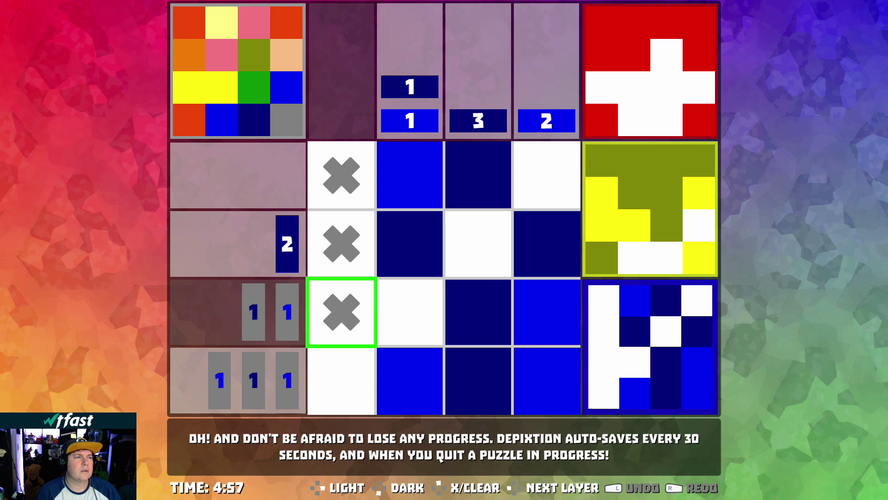
key(Down)
key(Down)
key(x)
key(Up)
key(Right)
key(x)
key(Up)
key(Right)
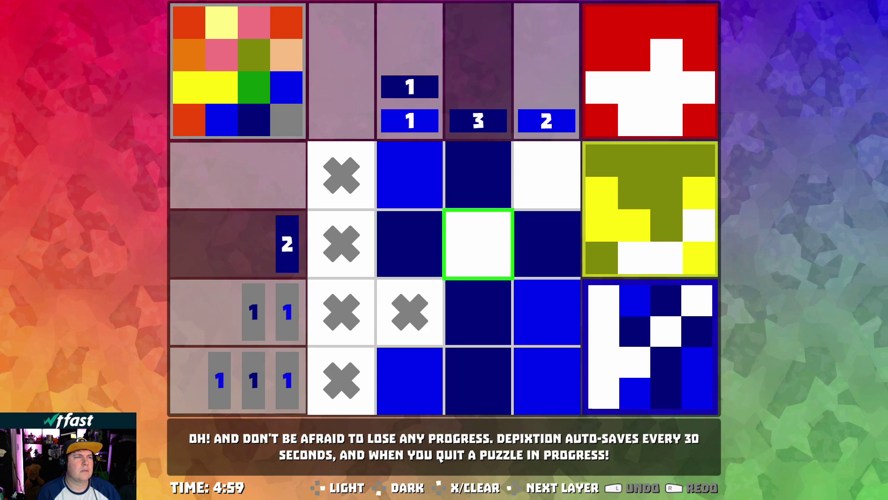
key(x)
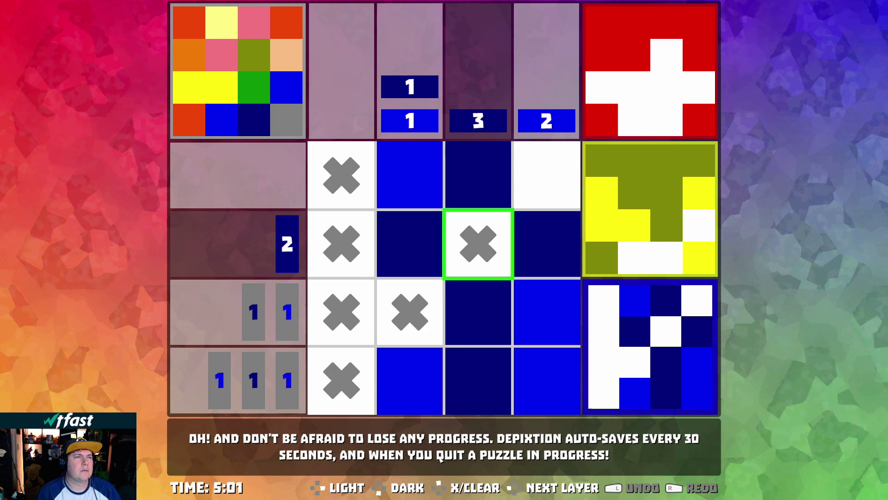
Try light and dark blue in column 4's top rows, then clear row 1, column 4
key(Right)
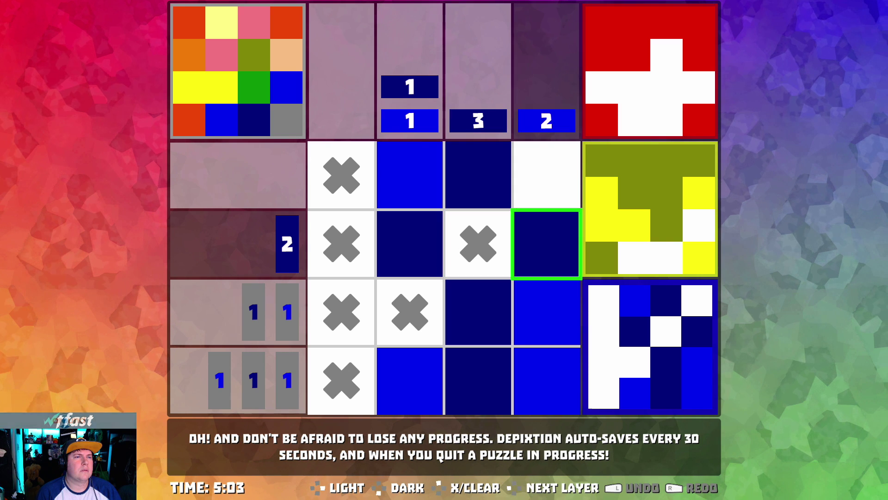
key(z)
key(x)
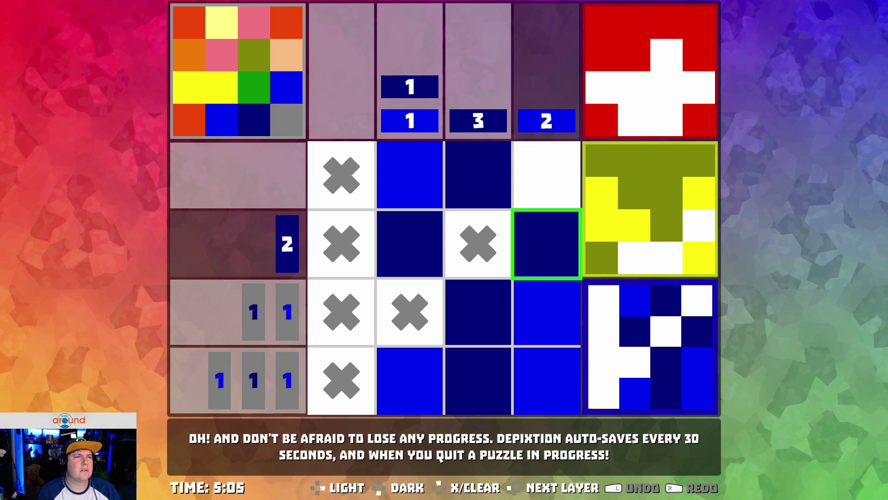
key(Up)
key(x)
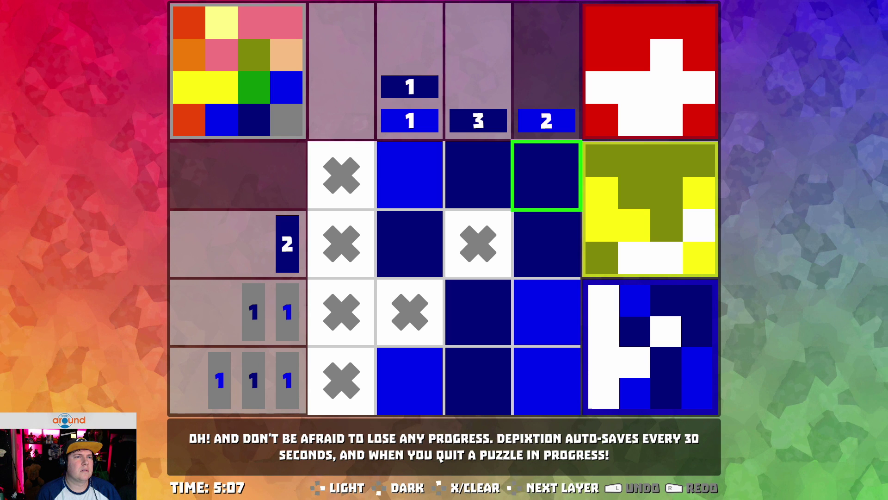
key(z)
key(Down)
key(Up)
key(x)
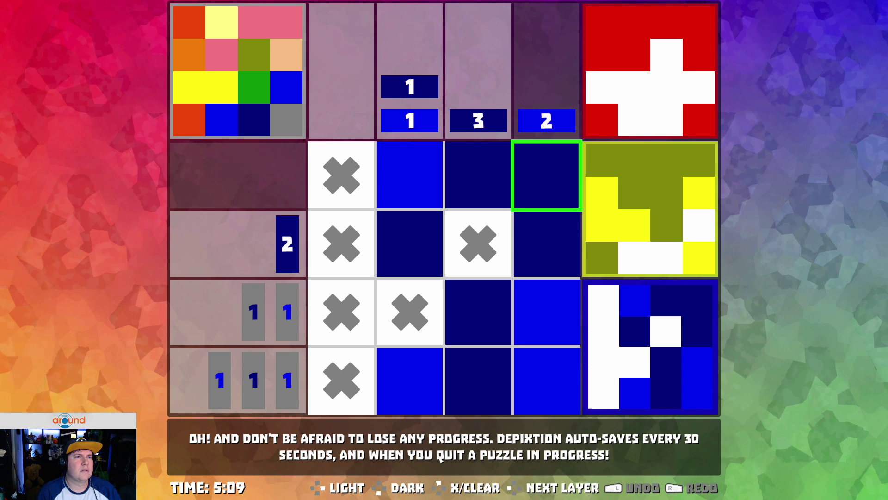
key(x)
key(Down)
key(Left)
key(c)
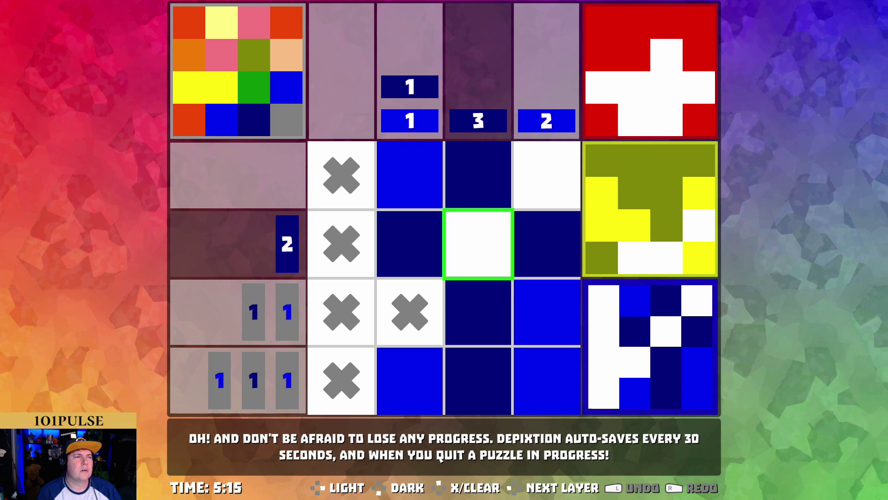
Cross out row 2, column 4, then remove the X and shade it dark blue
key(Right)
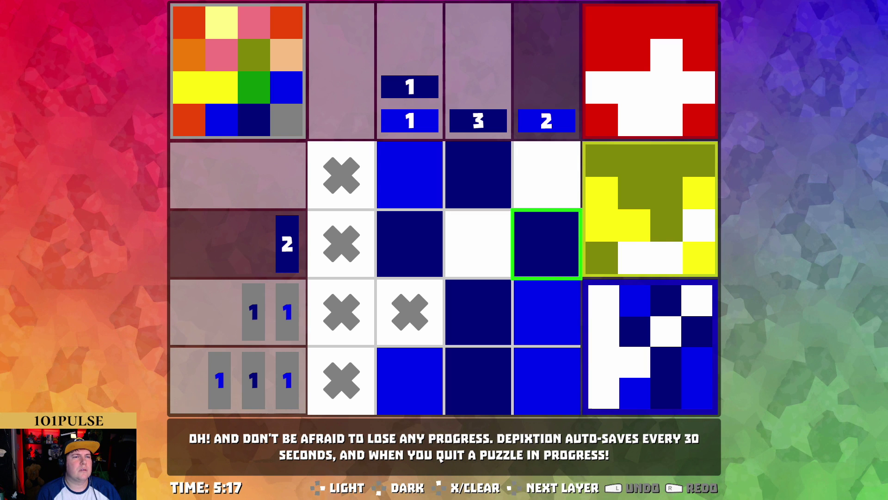
key(x)
key(x)
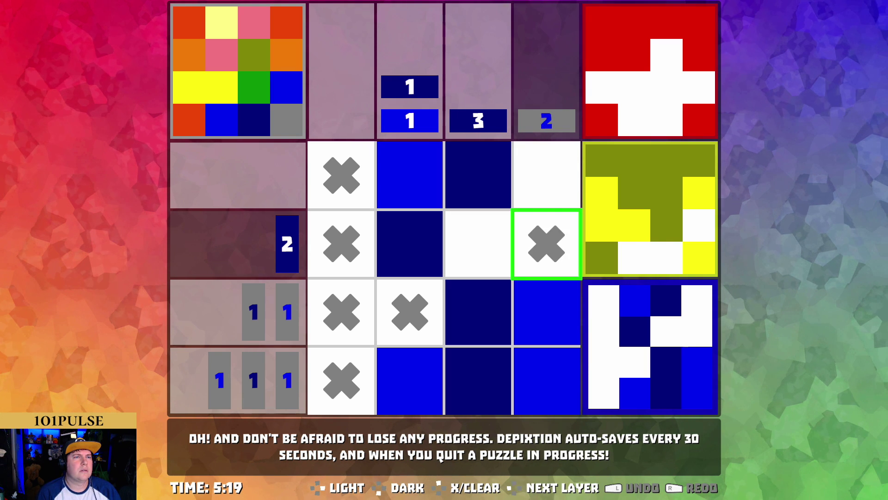
key(x)
key(Down)
key(Up)
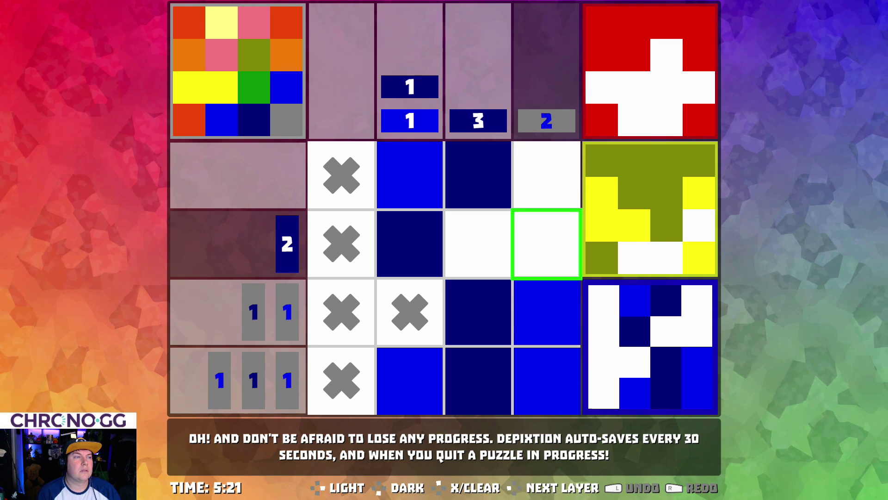
key(z)
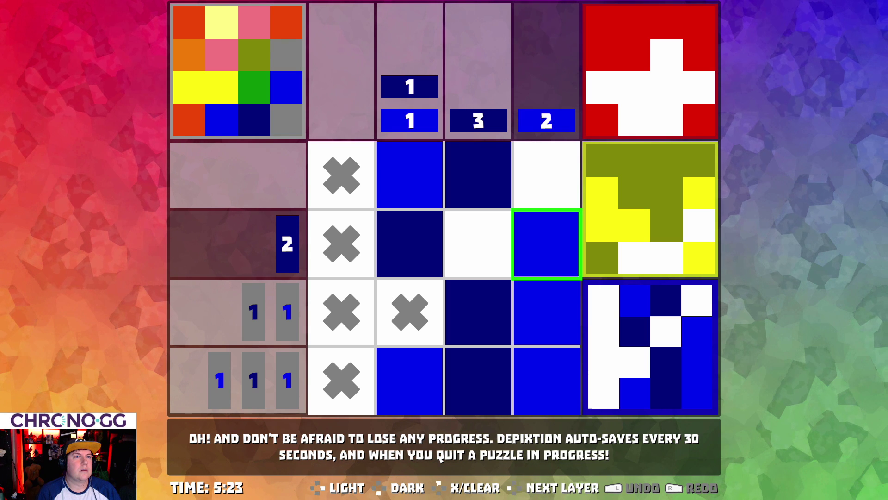
key(x)
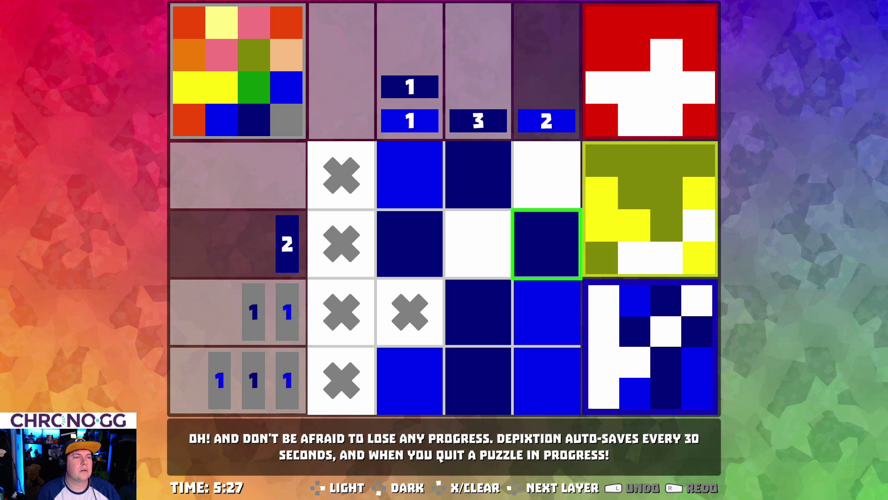
Clear the dark blue shading from row 2, column 2
key(Down)
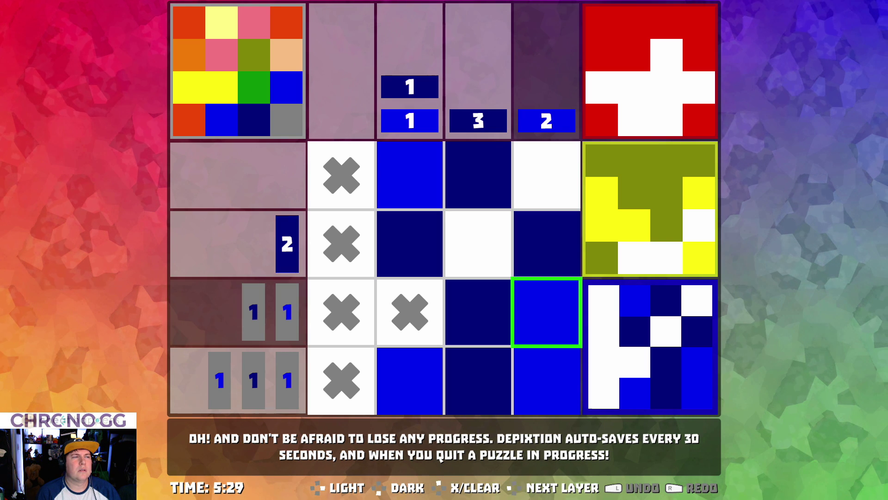
key(Left)
key(Up)
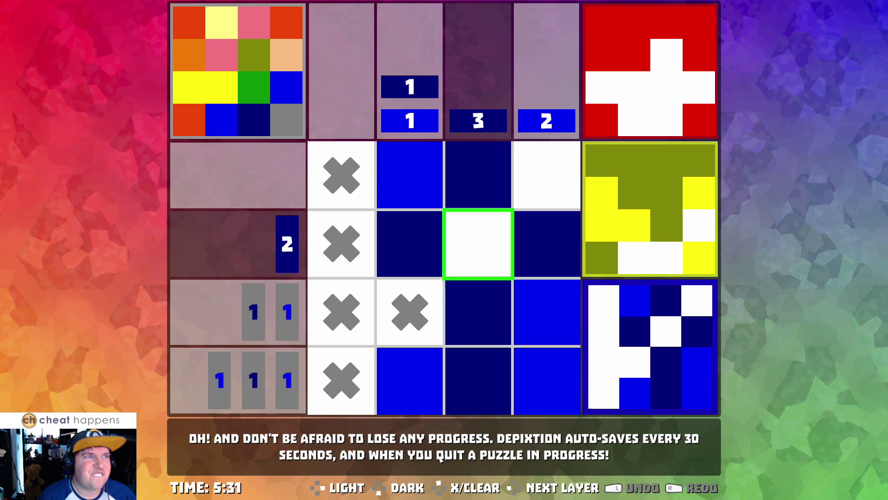
key(Right)
key(Left)
key(Up)
key(Left)
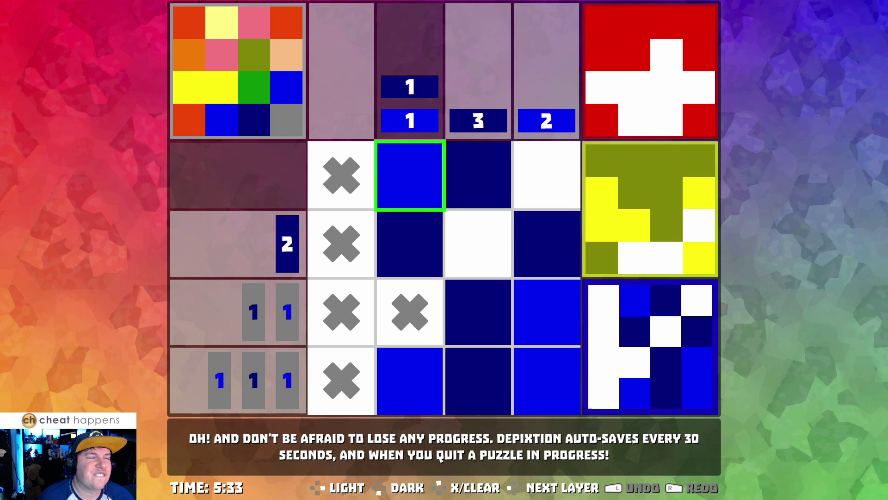
key(Down)
key(Down)
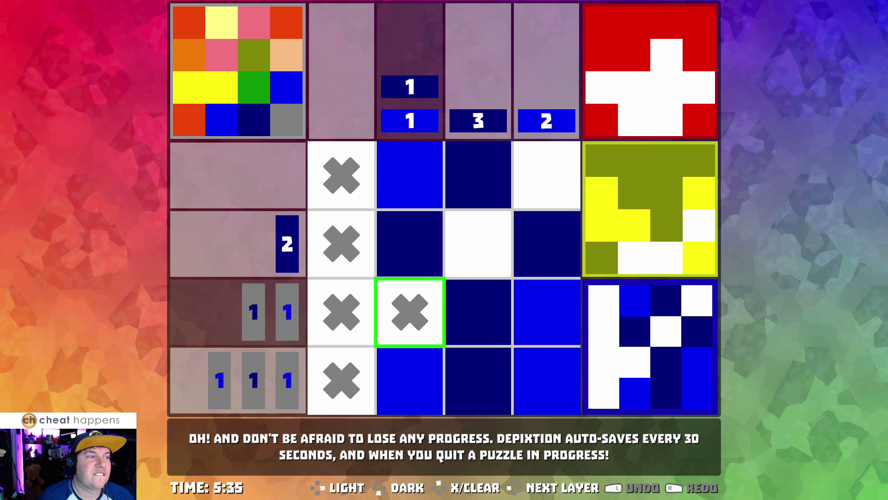
key(Up)
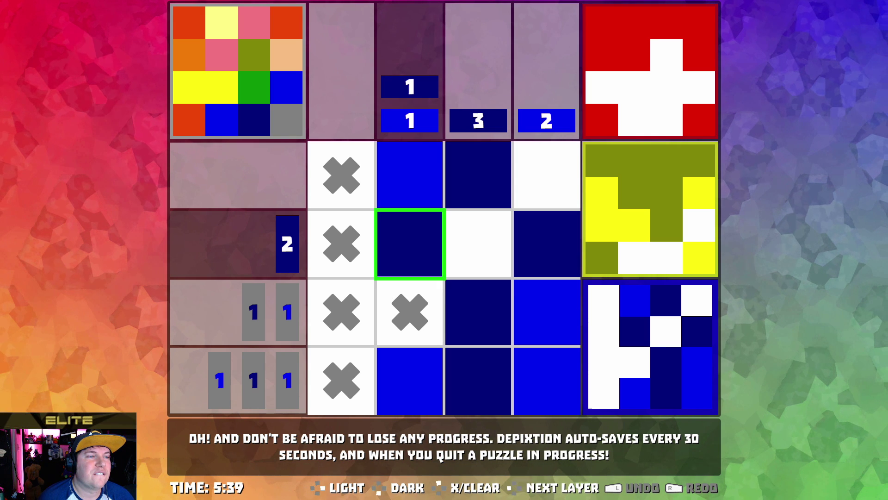
key(x)
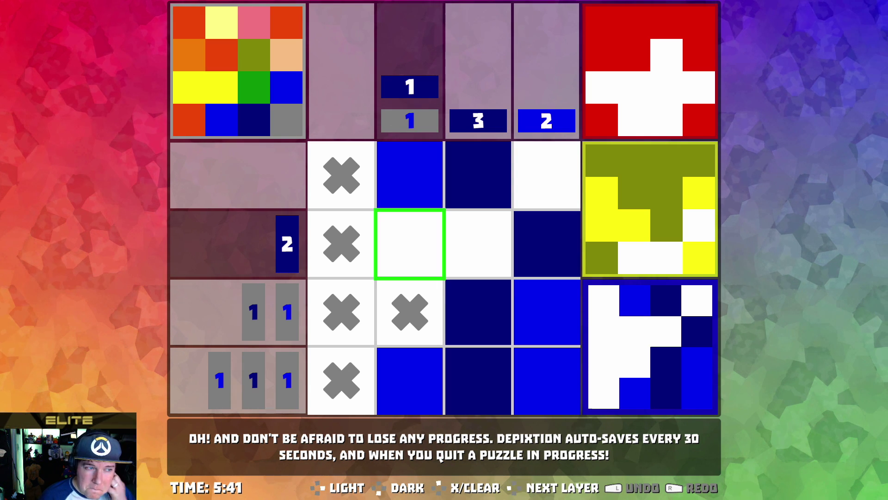
Remove the X from row 3, column 2 and try different shades there
key(Down)
key(x)
key(Down)
key(Up)
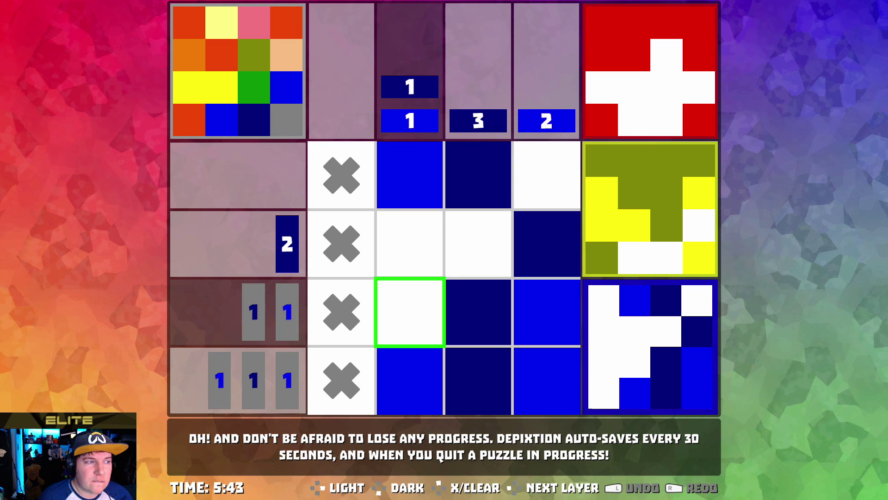
key(z)
key(c)
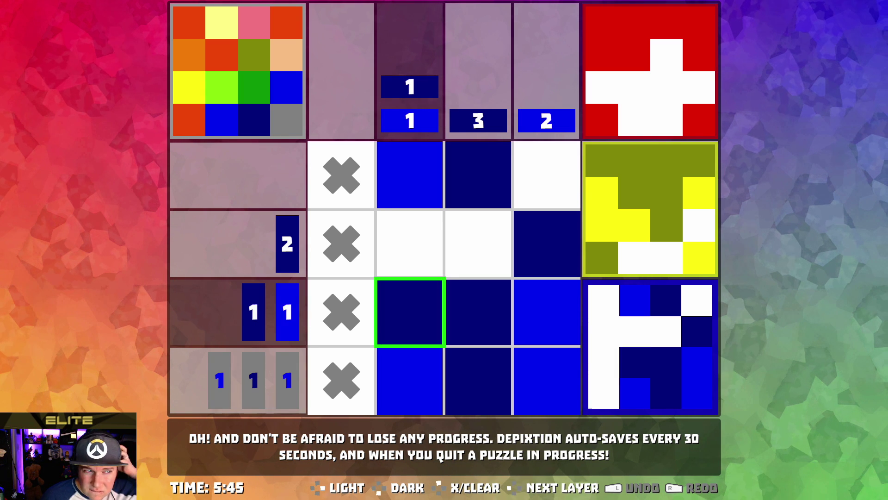
key(Up)
key(Left)
key(Right)
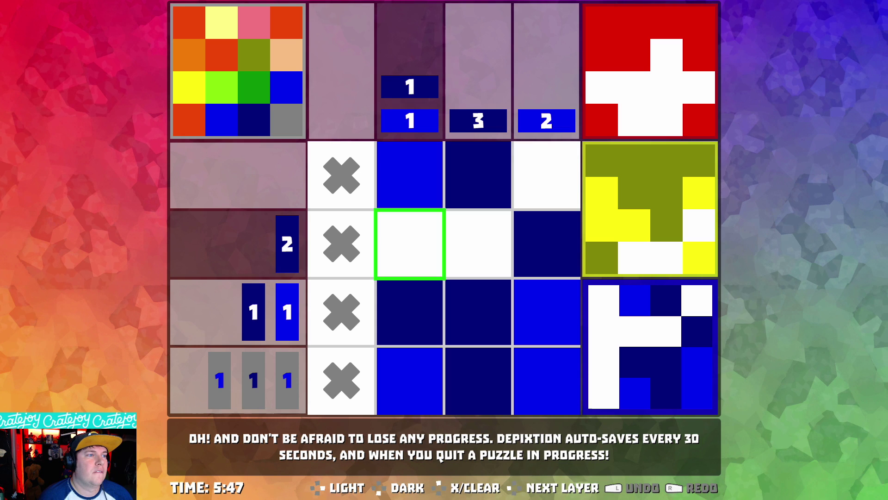
key(Down)
key(z)
key(c)
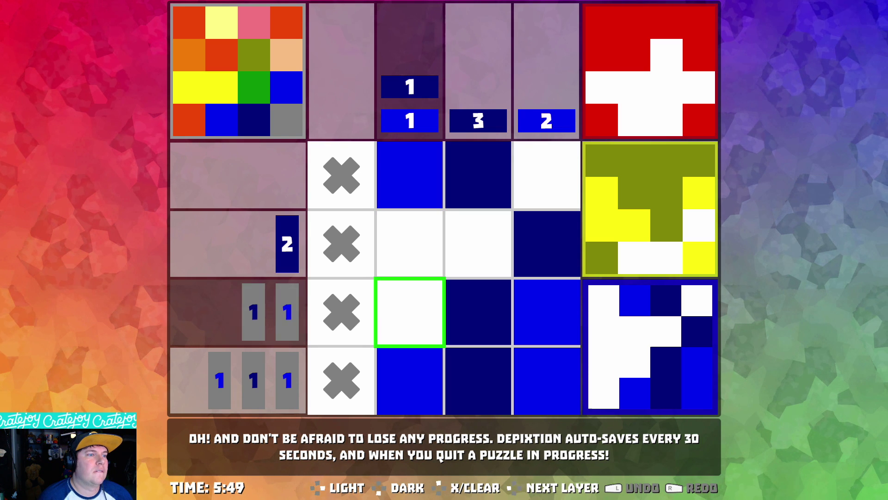
Shade row 3, column 2 dark blue, then clear its shading again
key(Up)
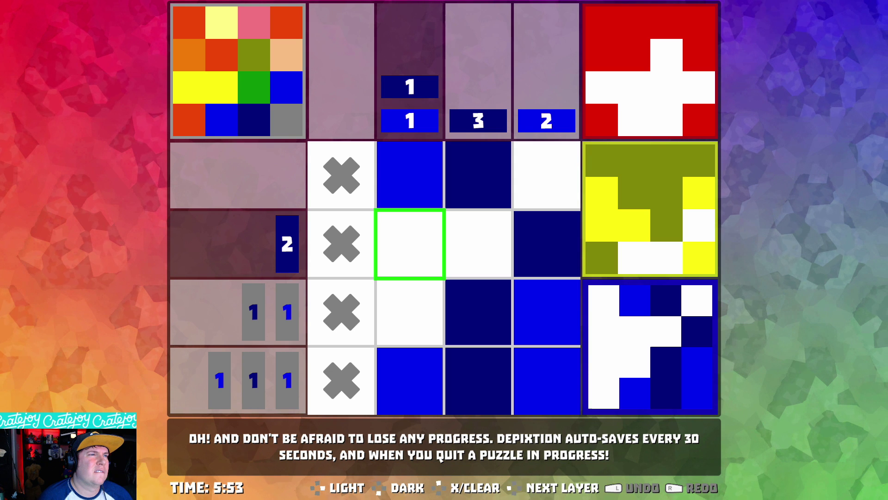
key(Down)
key(z)
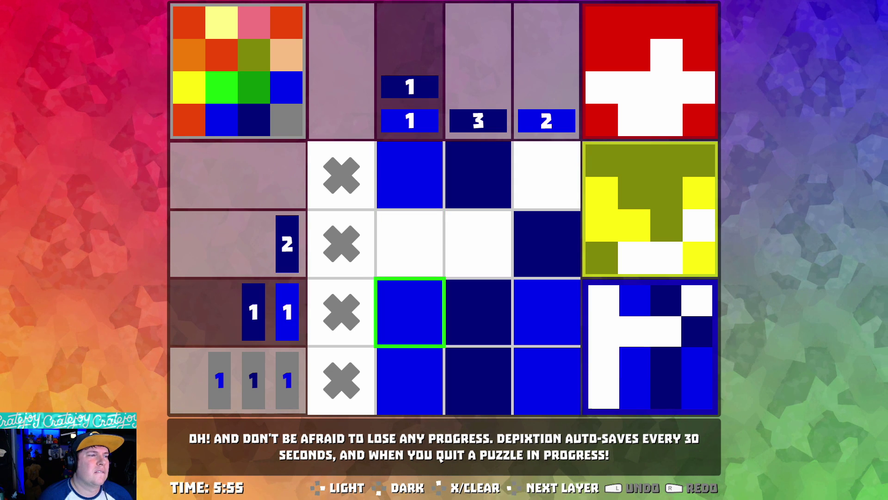
key(x)
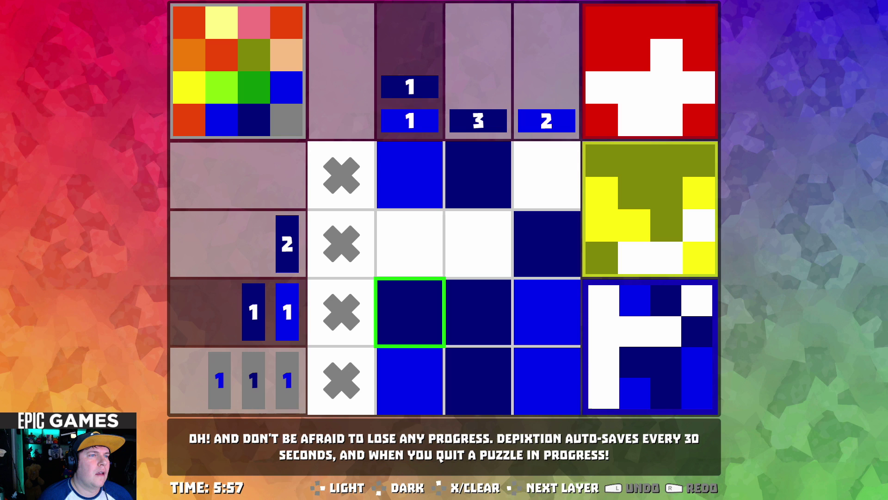
key(Right)
key(Left)
key(x)
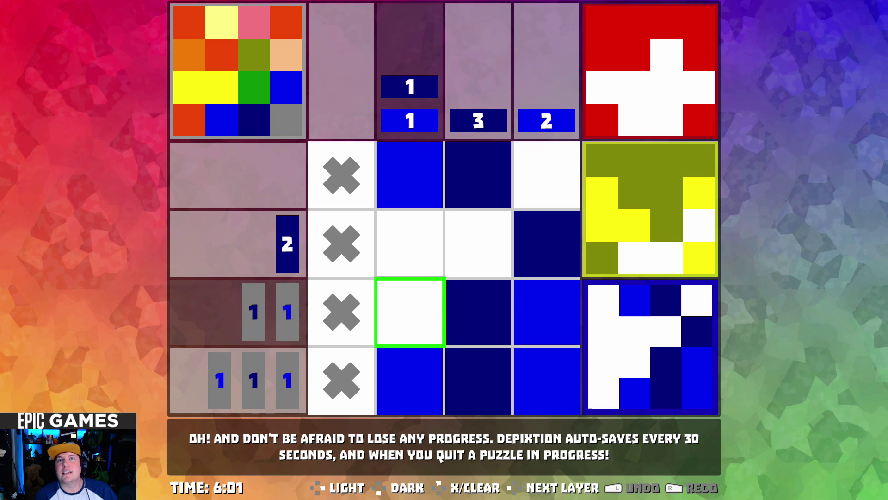
Shade row 2, column 3 light blue beside the dark blue cell
key(Up)
key(Right)
key(z)
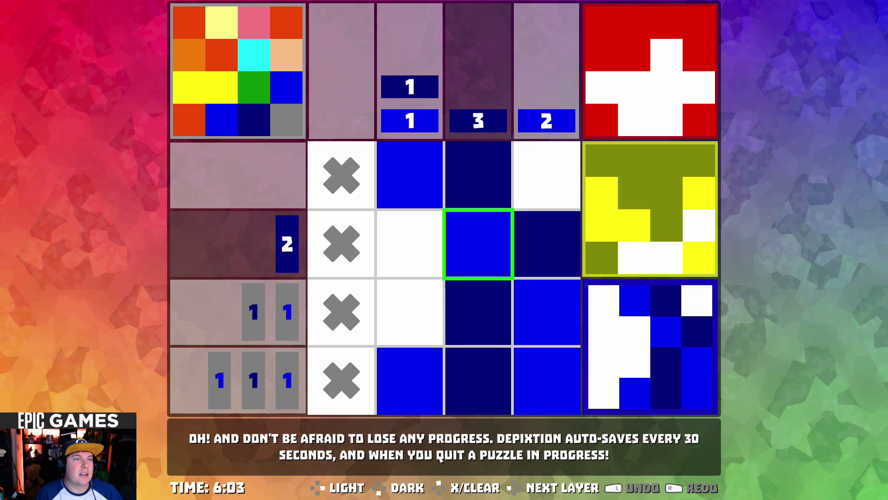
key(Right)
key(Down)
key(Up)
key(Up)
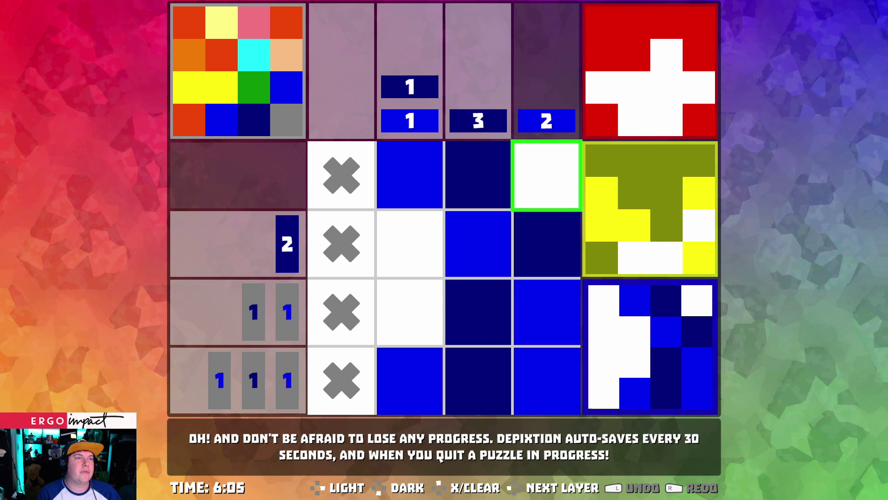
Undo the most recent blue-layer marks one after another
key(z)
key(Down)
key(Left)
key(Up)
key(Right)
key(x)
key(Down)
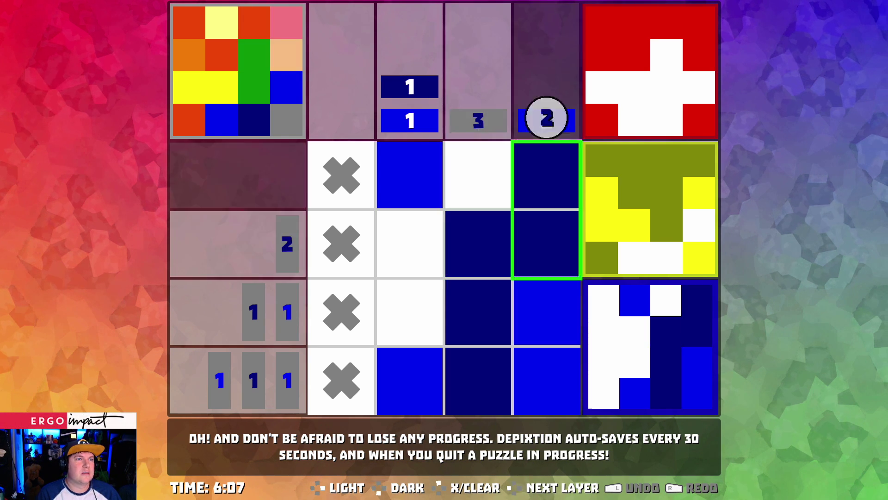
key(Left)
key(Left)
key(Left)
key(Right)
key(Up)
key(Up)
key(Down)
key(x)
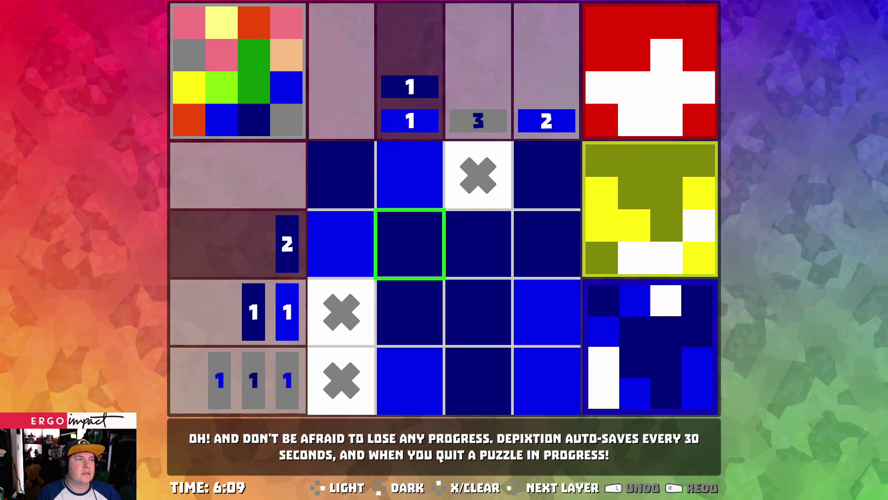
key(Down)
key(Down)
key(Up)
key(Up)
key(Right)
key(x)
key(Left)
key(Right)
key(Down)
key(Up)
key(Left)
key(Right)
key(Down)
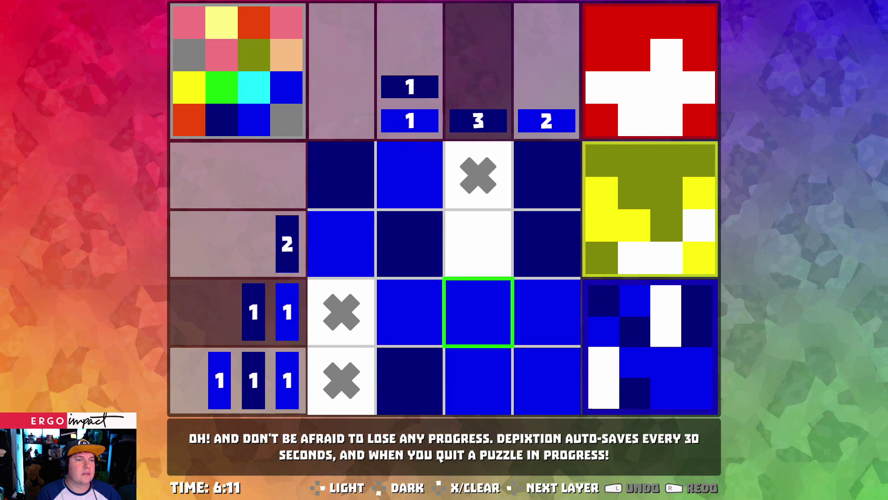
key(x)
key(Down)
Undo the bottom row's blue cells and X marks
key(Left)
key(x)
key(Left)
key(x)
key(Right)
key(Right)
key(x)
key(x)
key(Left)
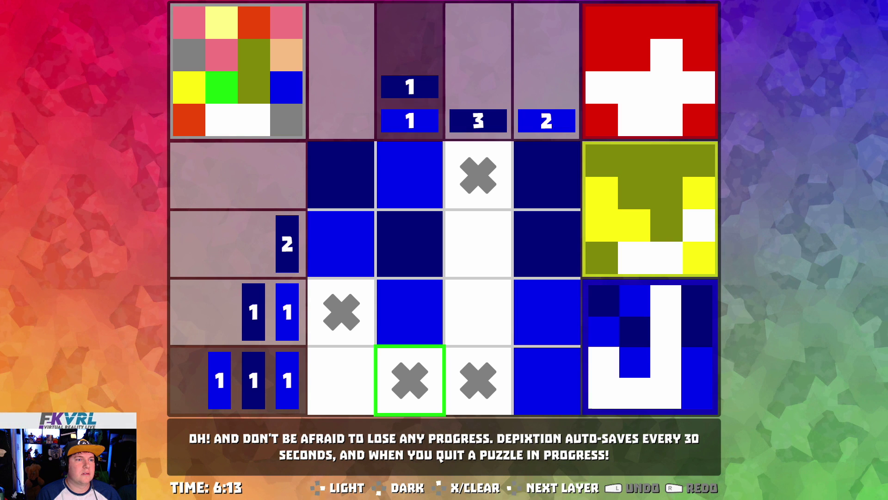
key(x)
key(Right)
key(x)
key(Right)
key(x)
key(Up)
key(Left)
key(x)
key(Left)
key(x)
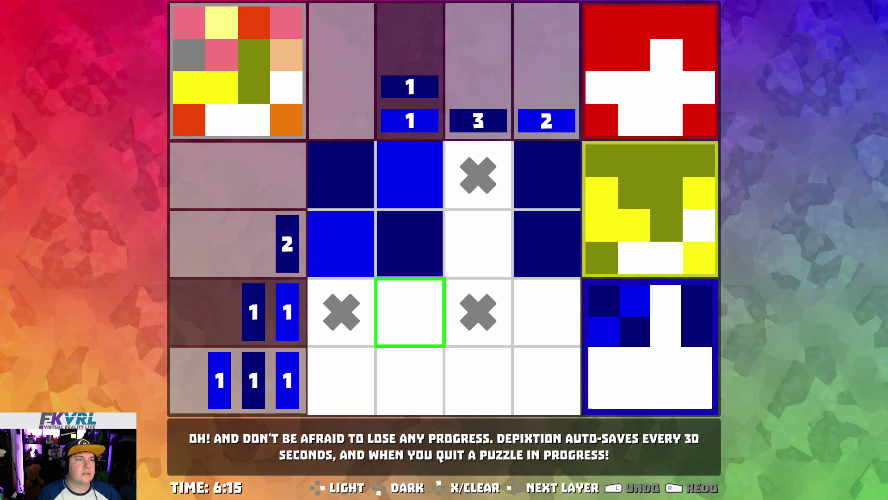
key(Right)
key(x)
key(Left)
Undo the remaining second, third and top row marks until none remain
key(Left)
key(x)
key(Up)
key(x)
key(Right)
key(x)
key(Right)
key(Right)
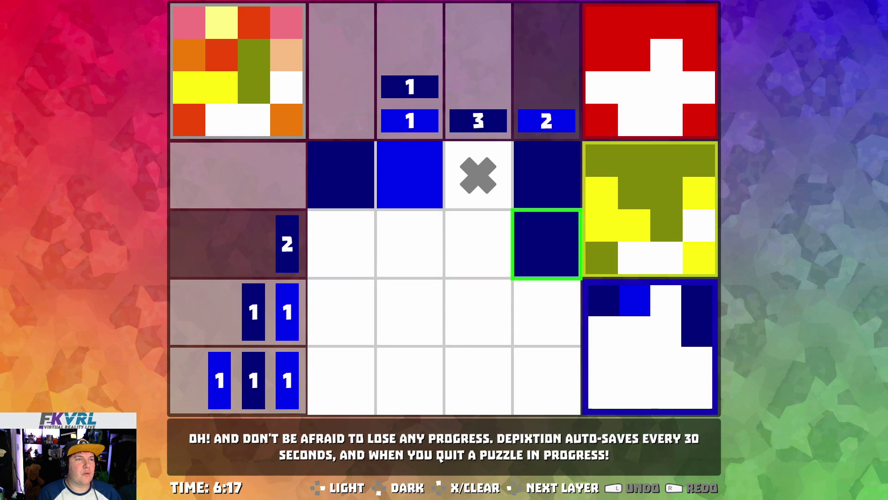
key(x)
key(Up)
key(x)
key(Left)
key(x)
key(Left)
key(x)
key(Left)
key(x)
key(Right)
key(Down)
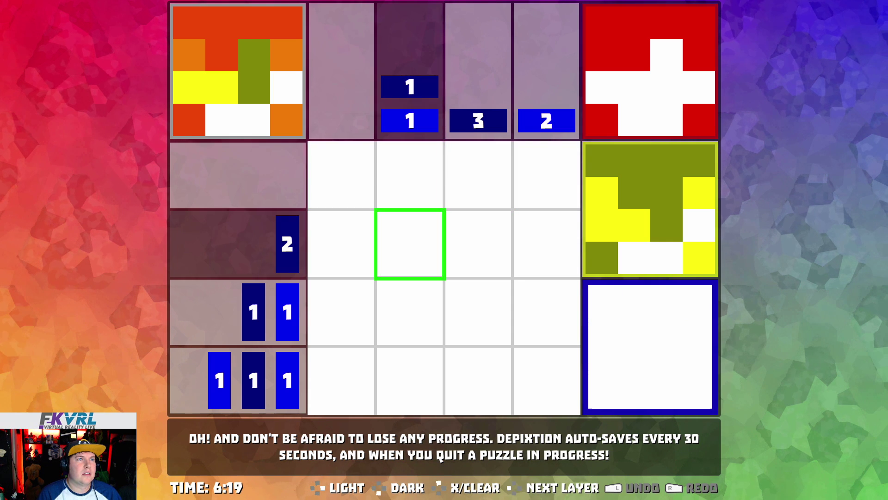
Clear the top row's marks and shade row 3, column 2 dark blue
key(Up)
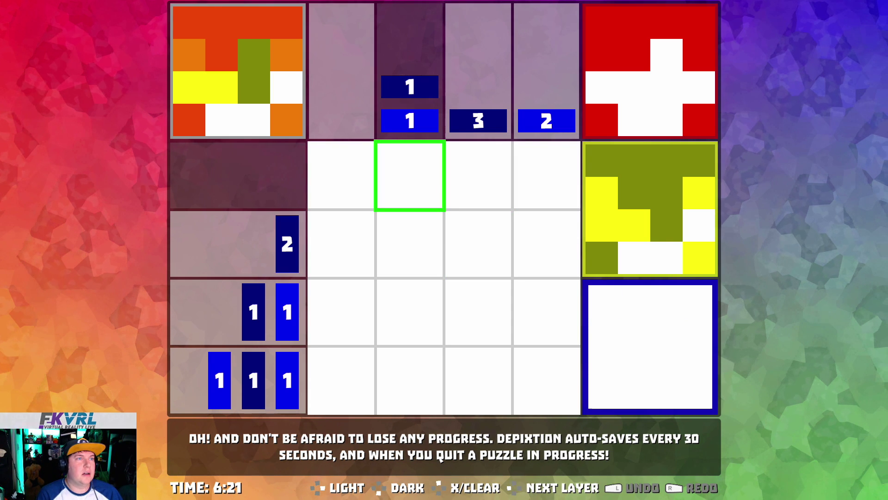
key(Down)
key(Down)
key(Down)
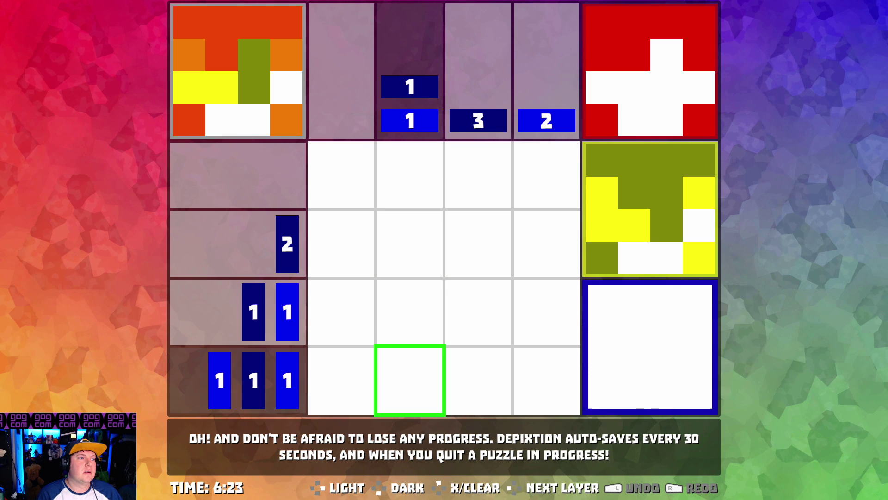
key(z)
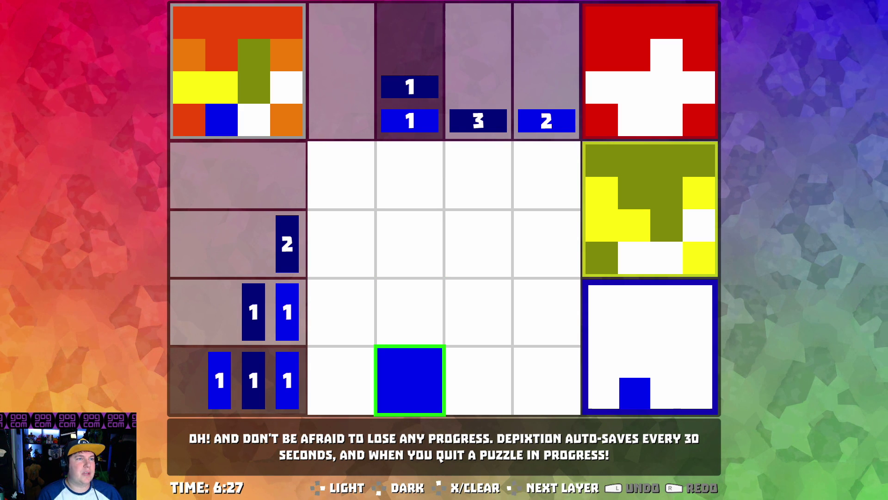
key(Up)
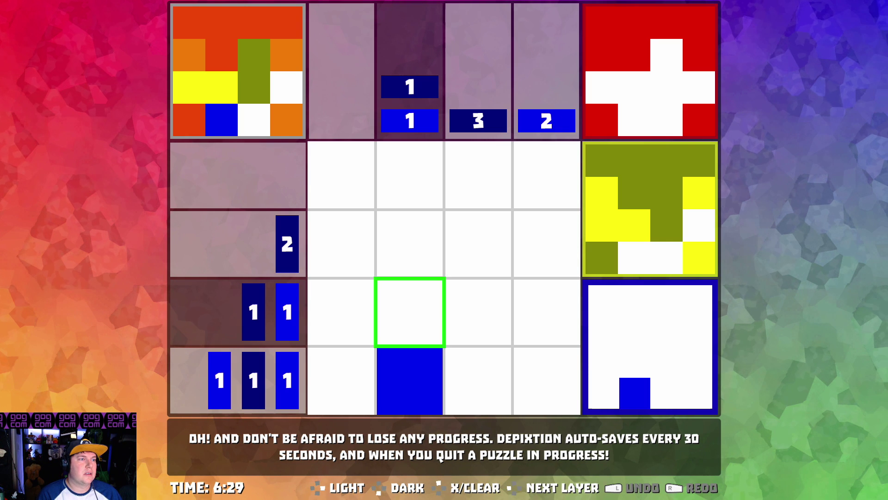
key(z)
key(x)
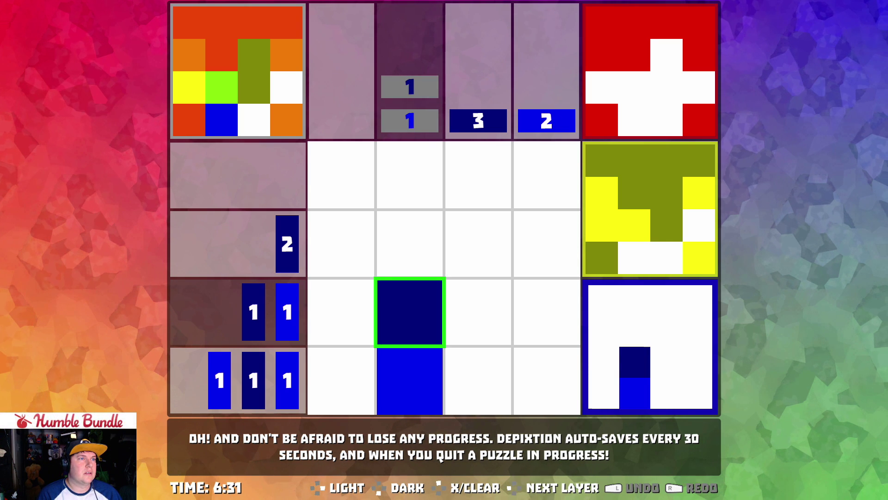
Fill row 3, column 4 light blue
key(Right)
key(Down)
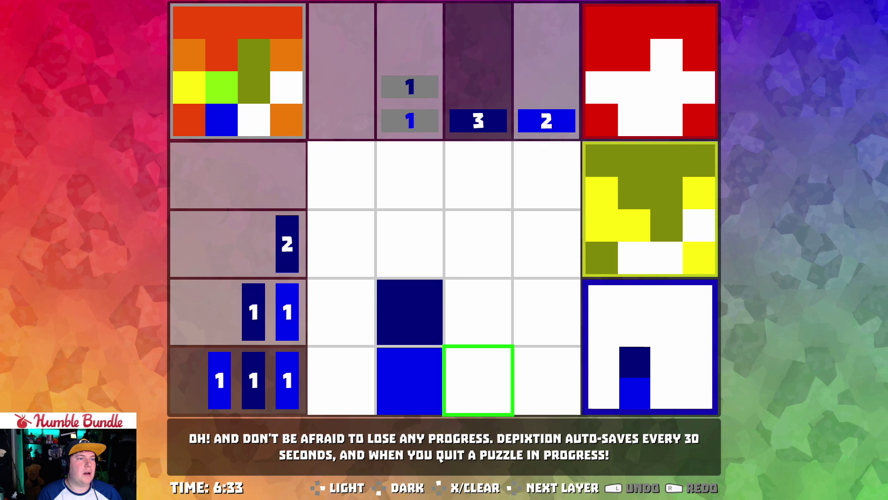
key(Left)
key(Up)
key(Right)
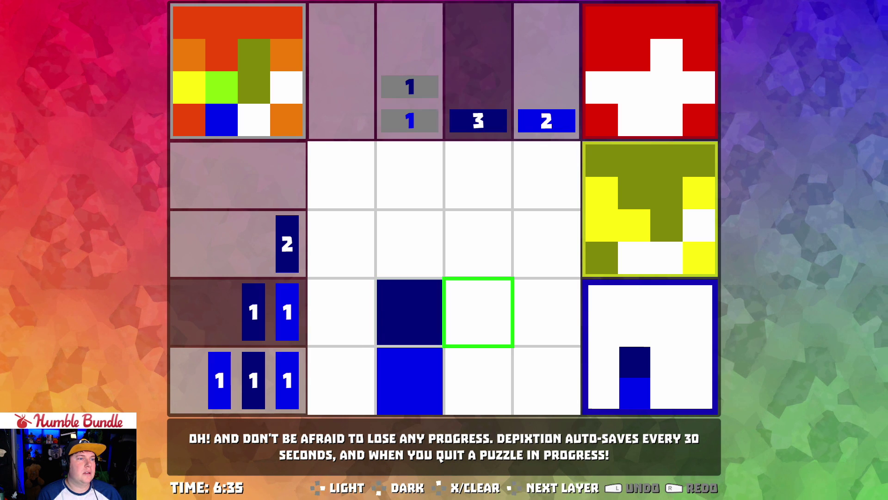
key(Right)
key(x)
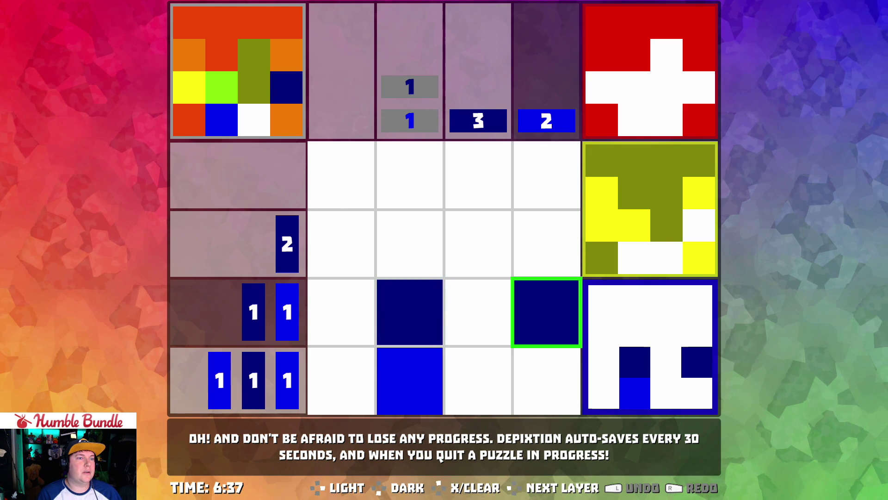
key(z)
Fill bottom-row column 4 light blue; shade bottom-row and row 2 cells of column 3 dark
key(Down)
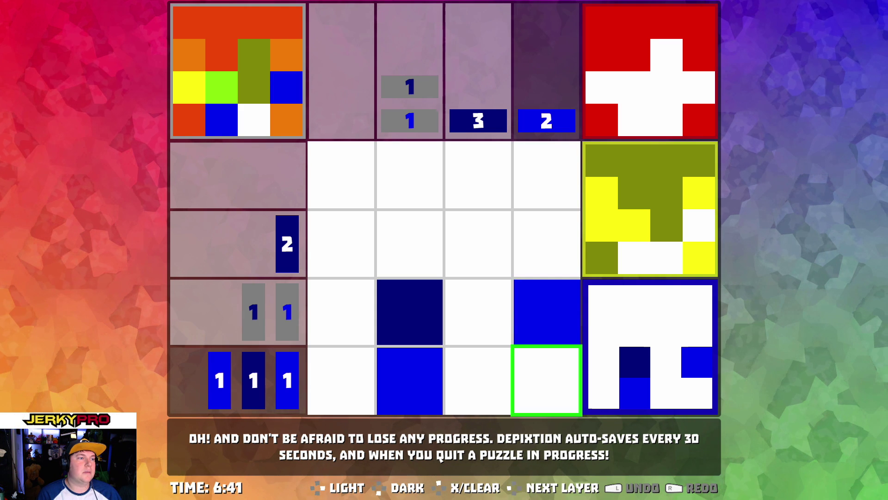
key(z)
key(Left)
key(x)
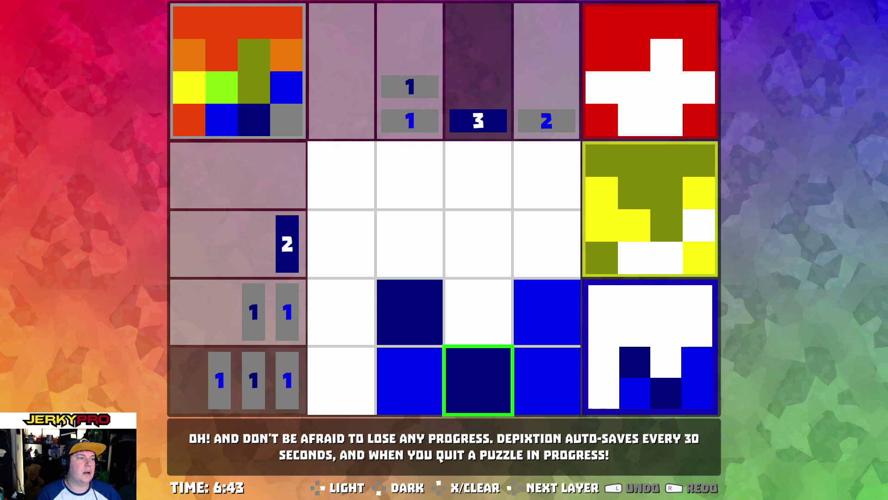
key(Up)
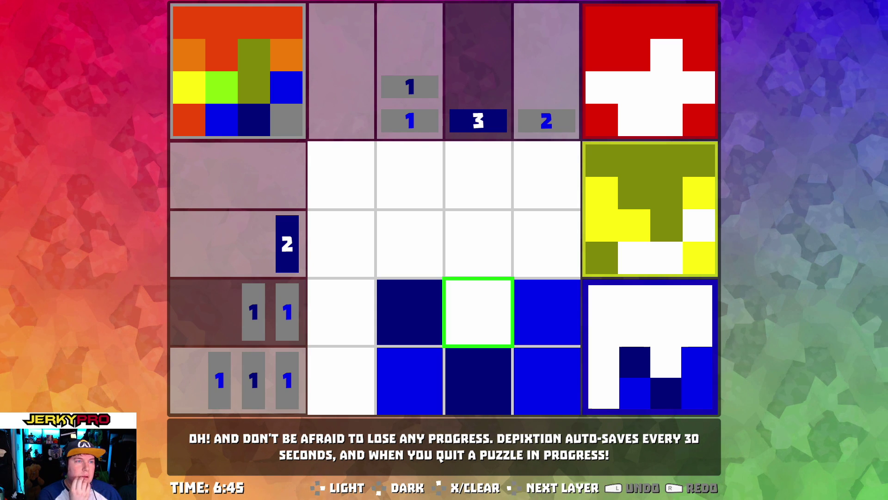
key(Up)
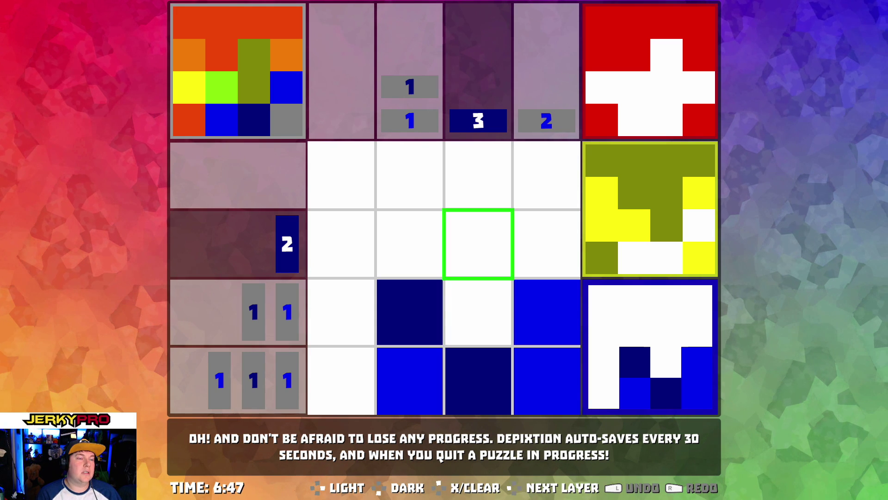
key(x)
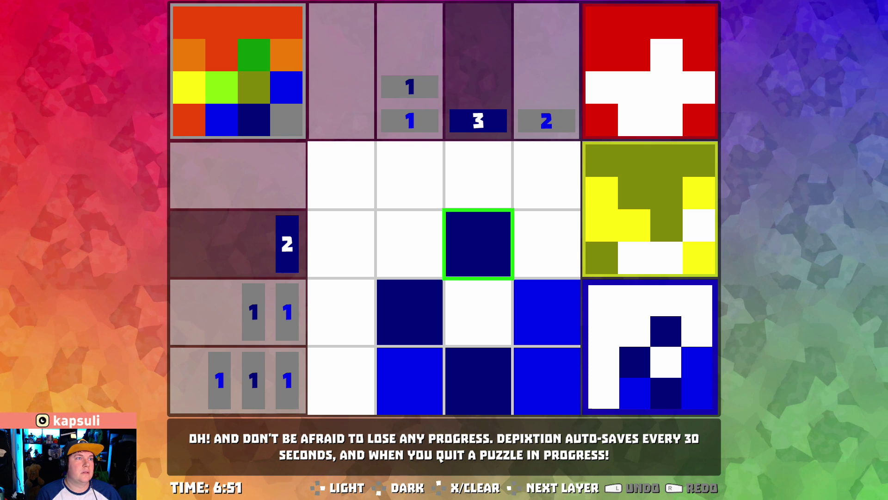
Try shading row 2, column 1 dark blue, then clear it back to white
key(Left)
key(Left)
key(x)
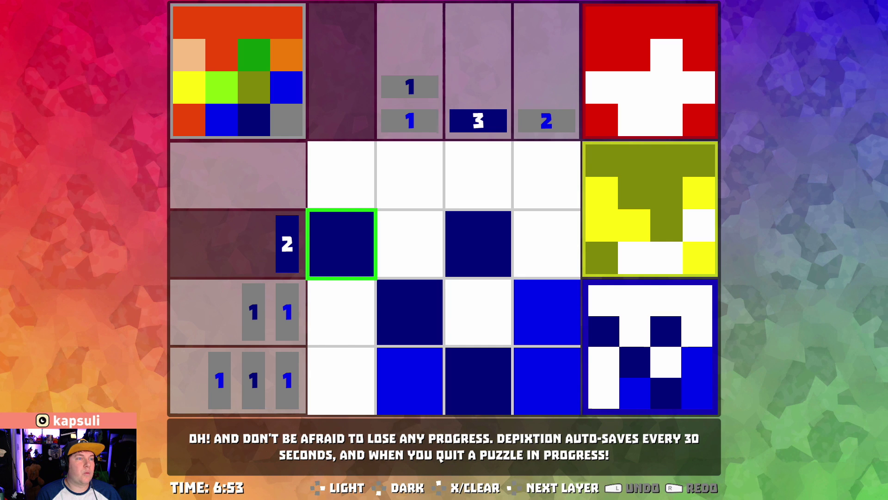
key(Right)
key(Left)
key(Right)
key(Left)
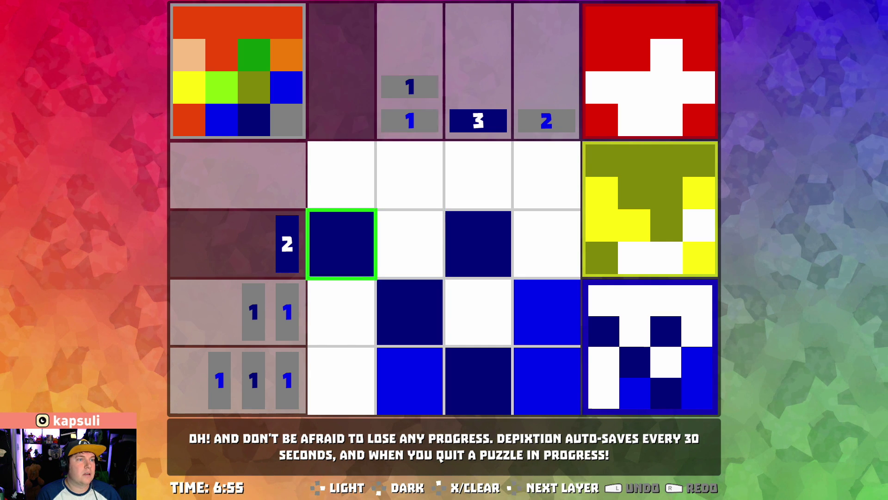
key(x)
key(Right)
key(Right)
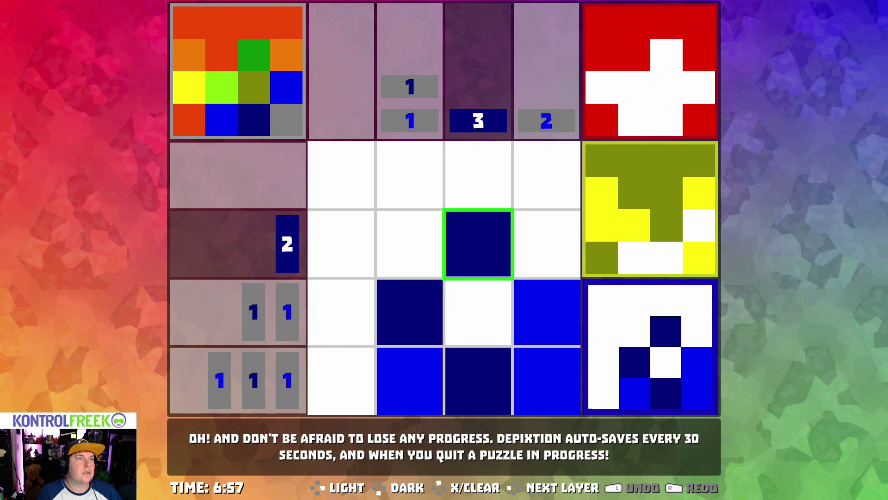
Shade row 1, column 3 dark blue
key(Up)
key(x)
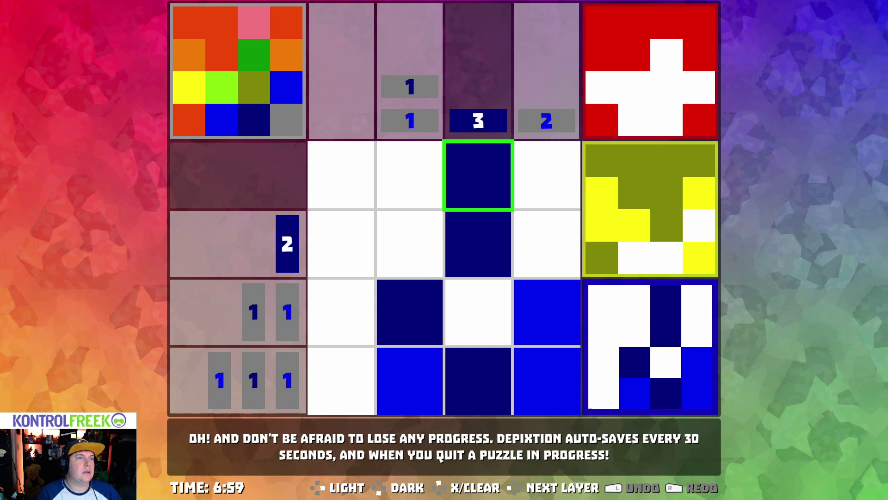
key(Down)
key(Up)
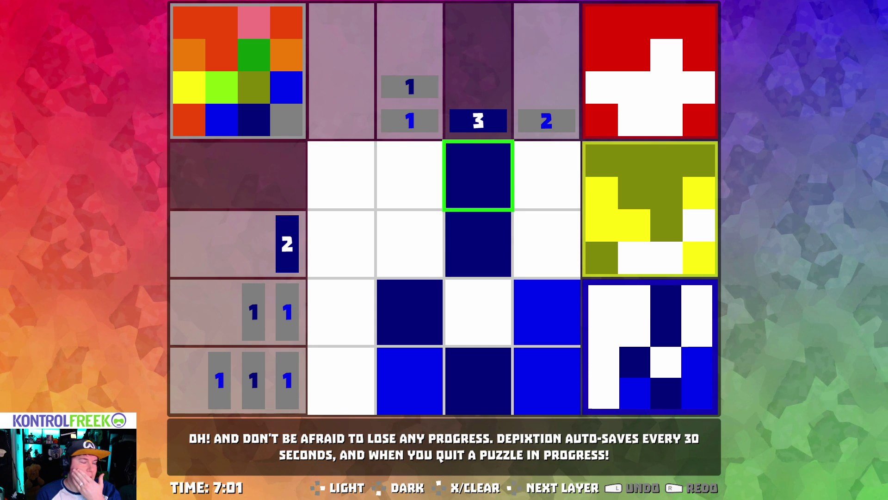
key(Down)
key(Down)
key(Up)
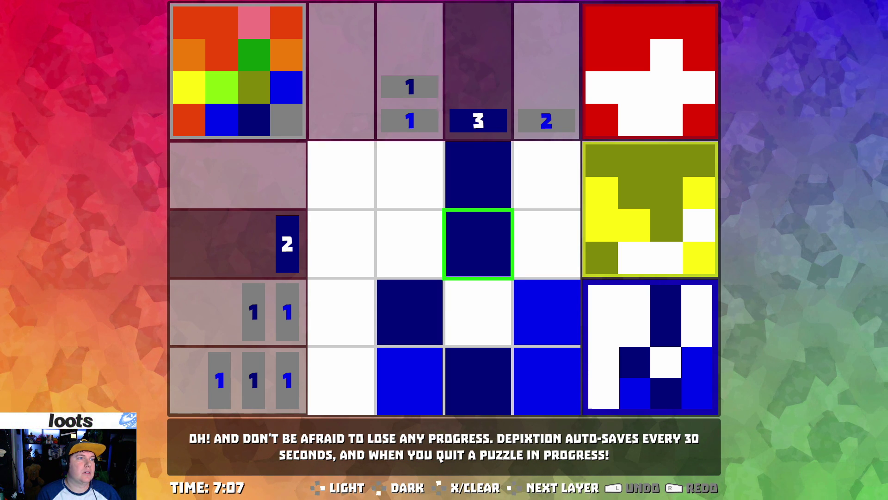
Test a dark shade on the centre cell, then shade row 2, column 2 dark blue
key(Left)
key(Right)
key(Down)
key(space)
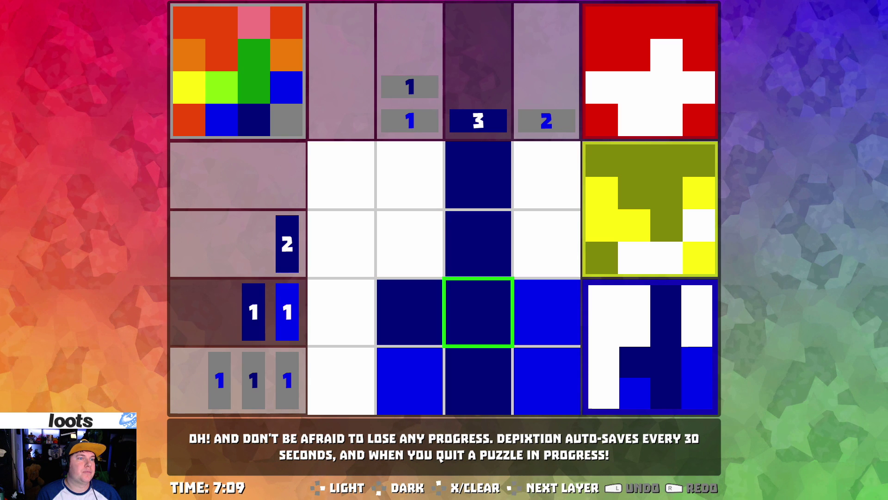
key(space)
key(Up)
key(Left)
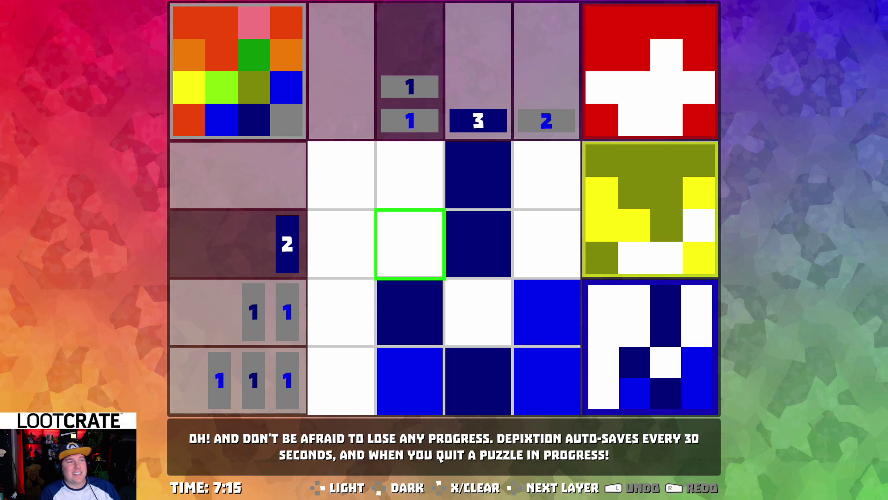
key(x)
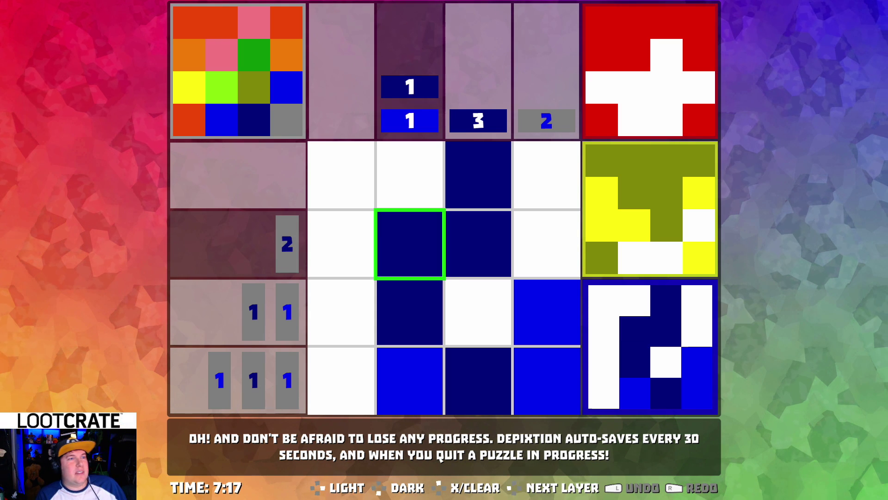
Clear row 2, column 2 and shade it dark blue again
key(Up)
key(Down)
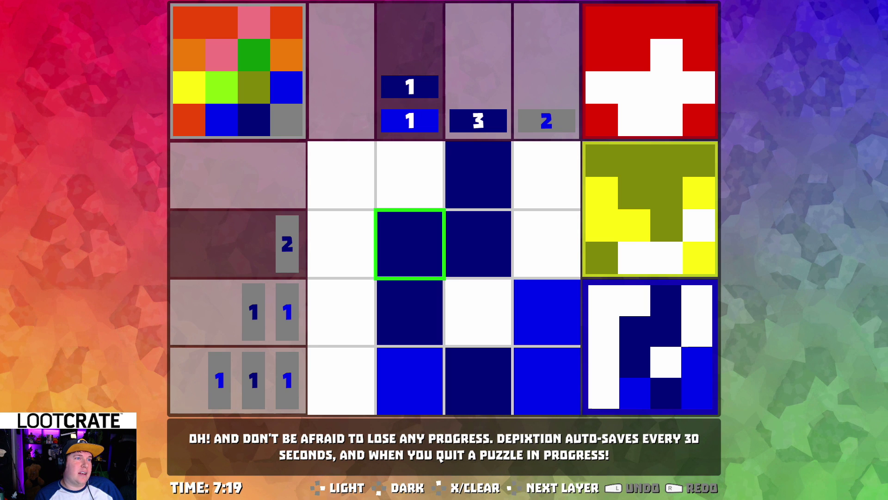
key(x)
key(Up)
key(Up)
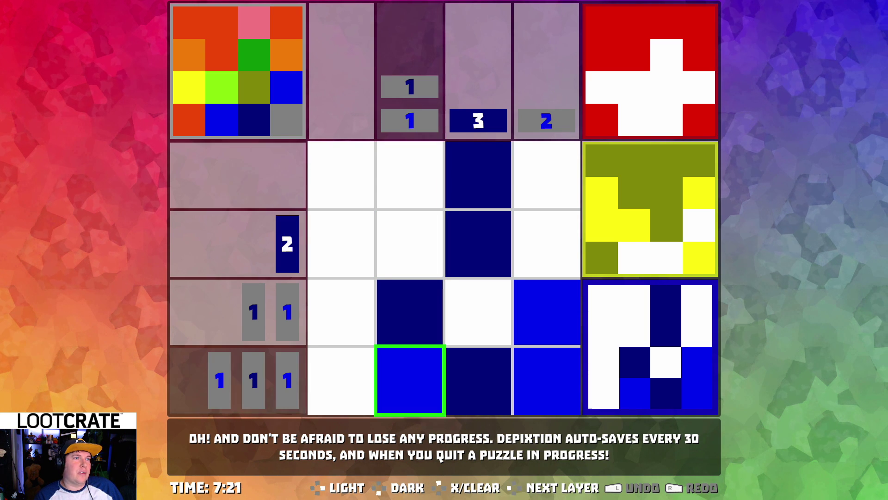
key(Down)
key(Down)
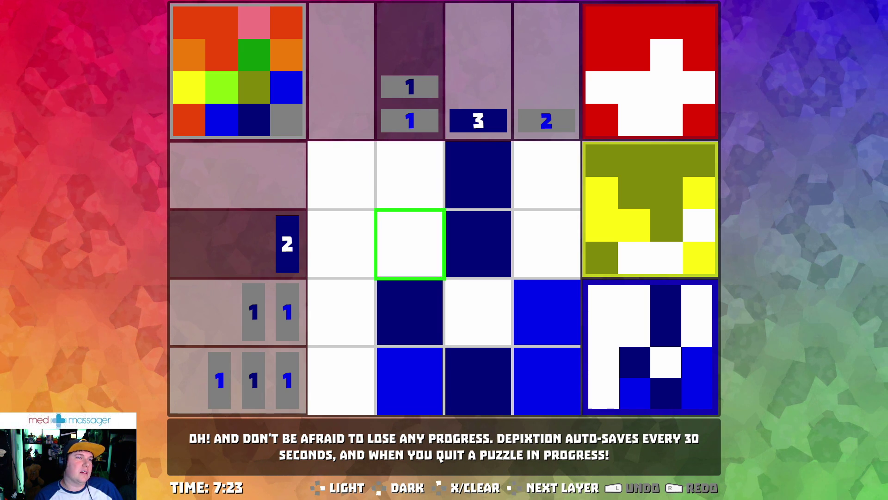
key(c)
Shade row 1, column 2 dark blue and clear row 2, column 2 to white
key(Up)
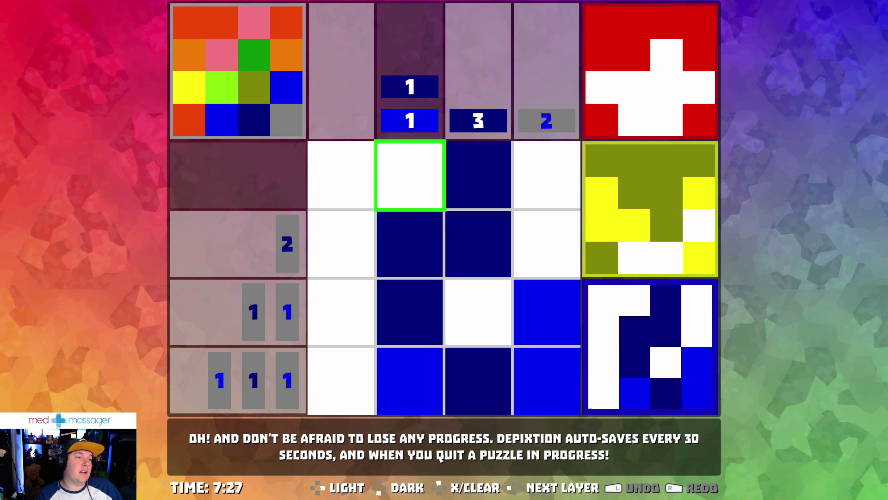
key(z)
key(c)
key(z)
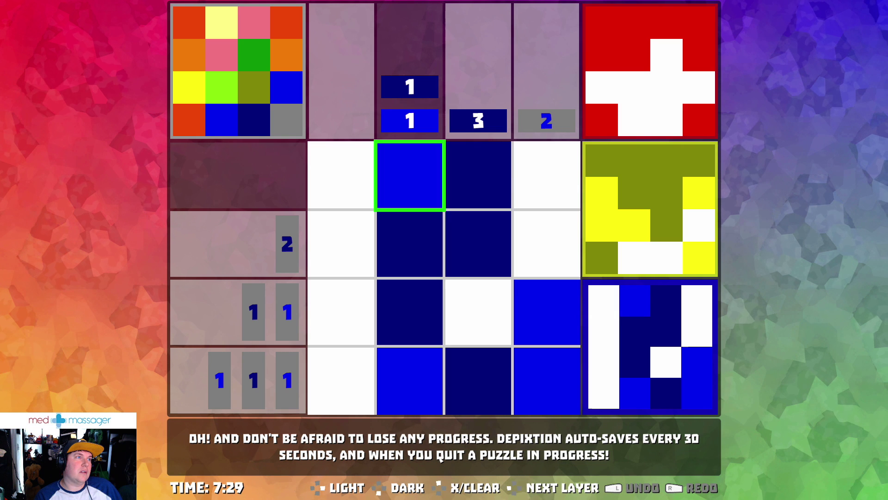
key(c)
key(Down)
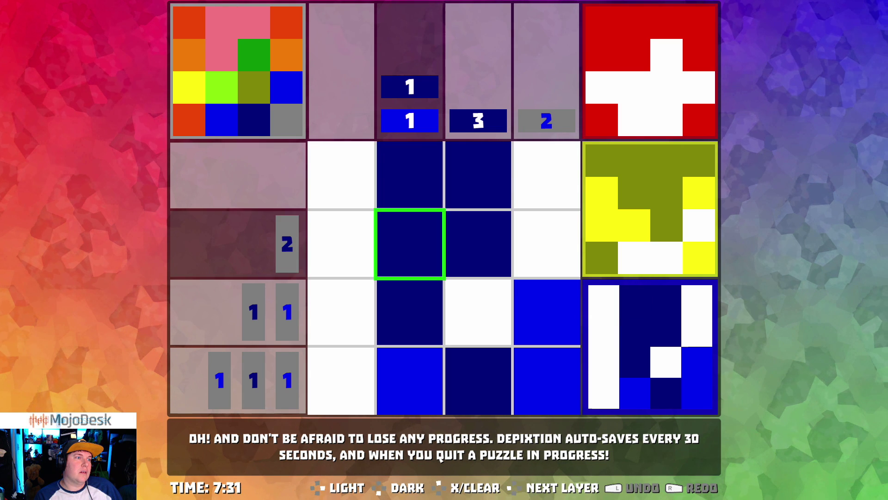
key(x)
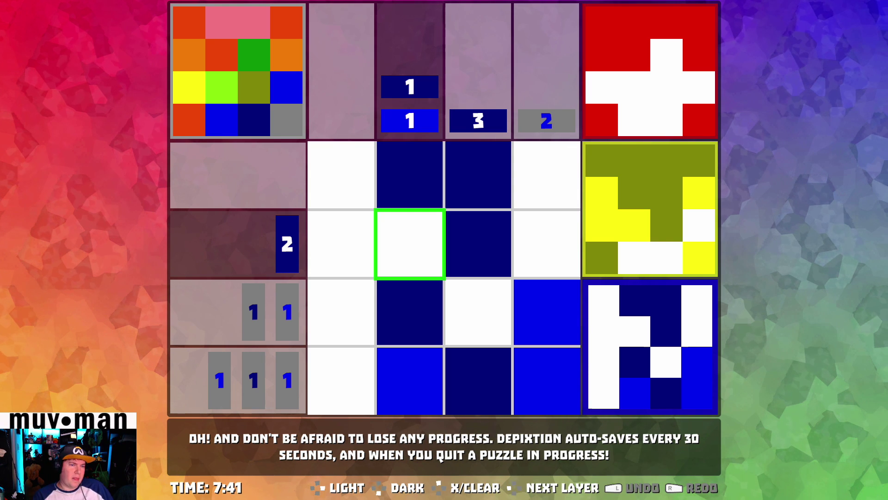
Clear the dark square at row 2, column 3 and test a light fill in column 2
key(Right)
key(Left)
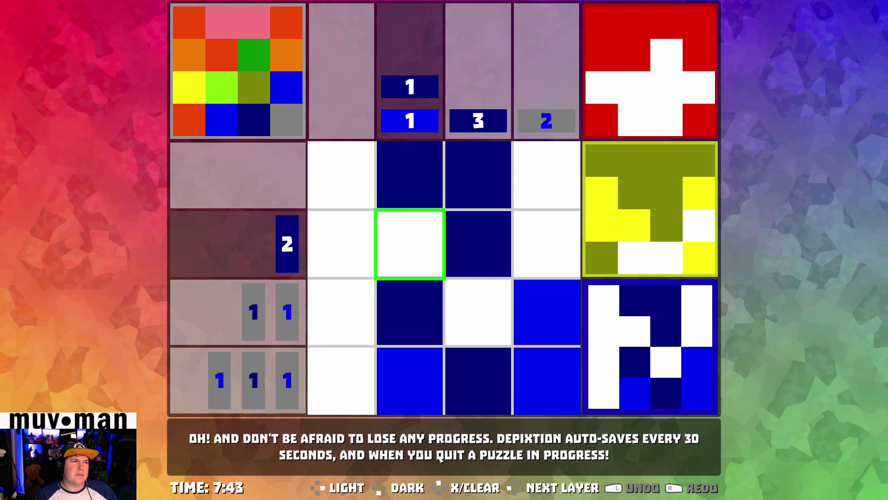
key(Right)
key(x)
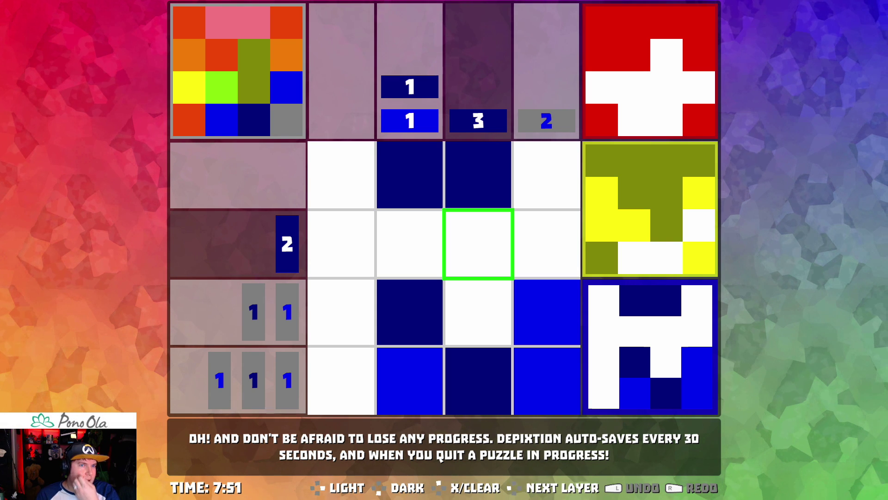
key(Left)
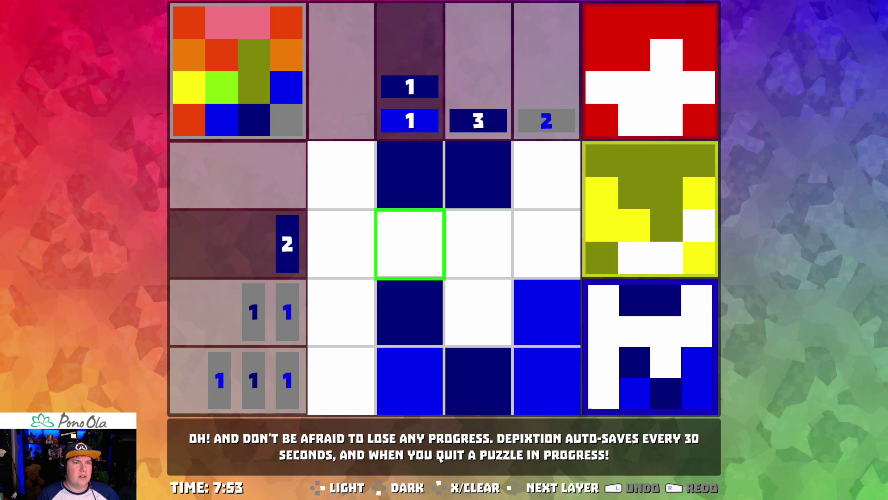
key(z)
key(z)
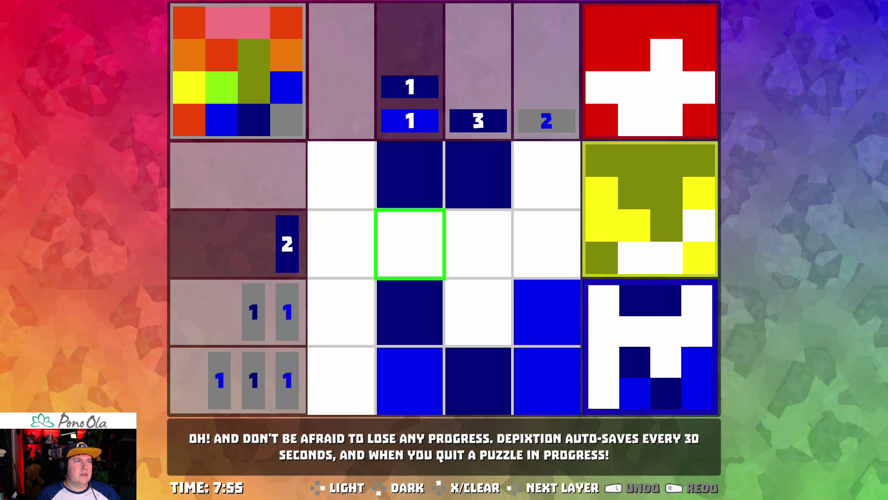
Try X, light and dark marks on row 3, column 3, leaving it white
key(Right)
key(Down)
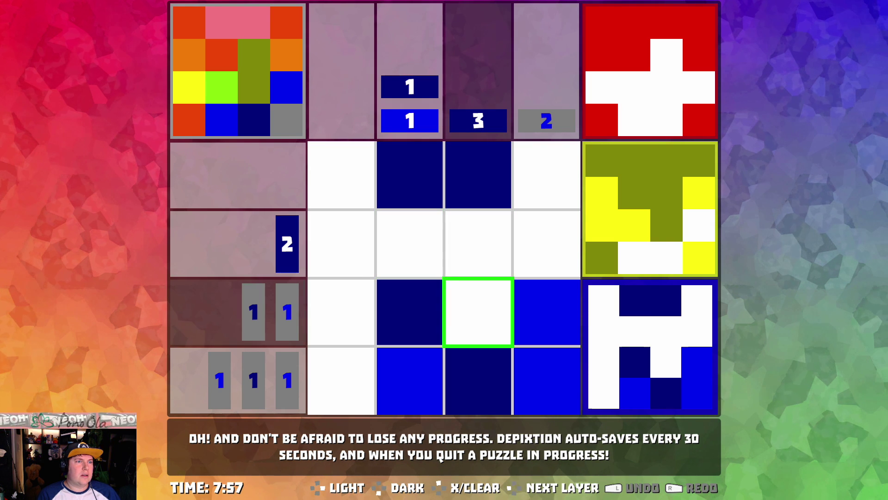
key(x)
key(x)
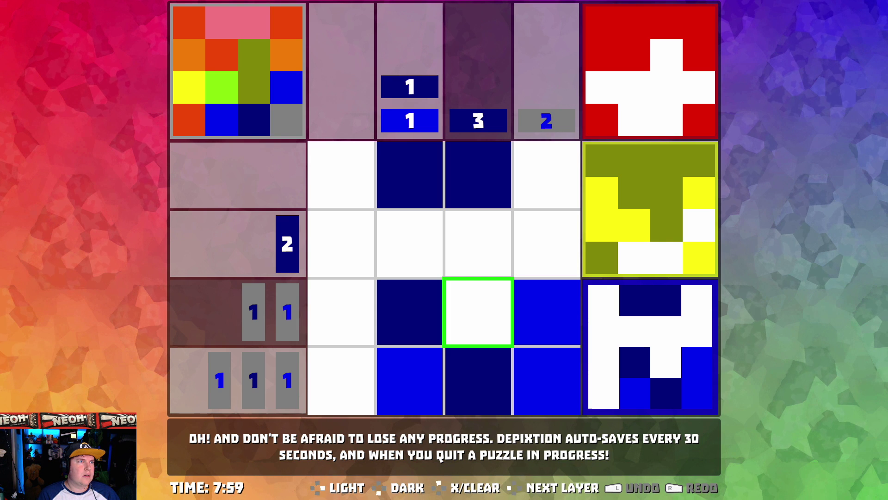
key(z)
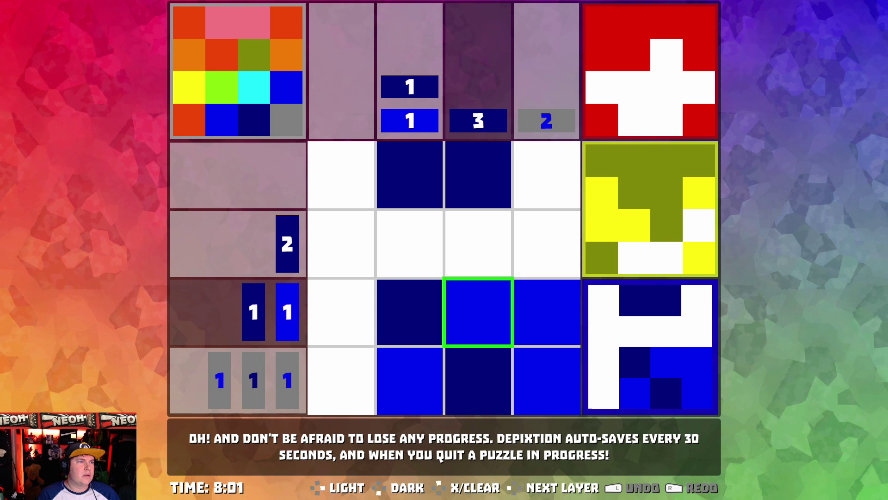
key(x)
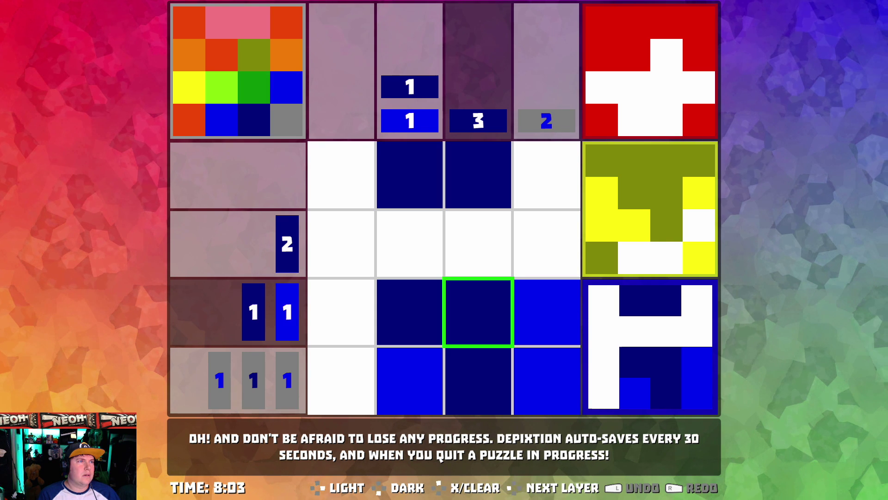
key(x)
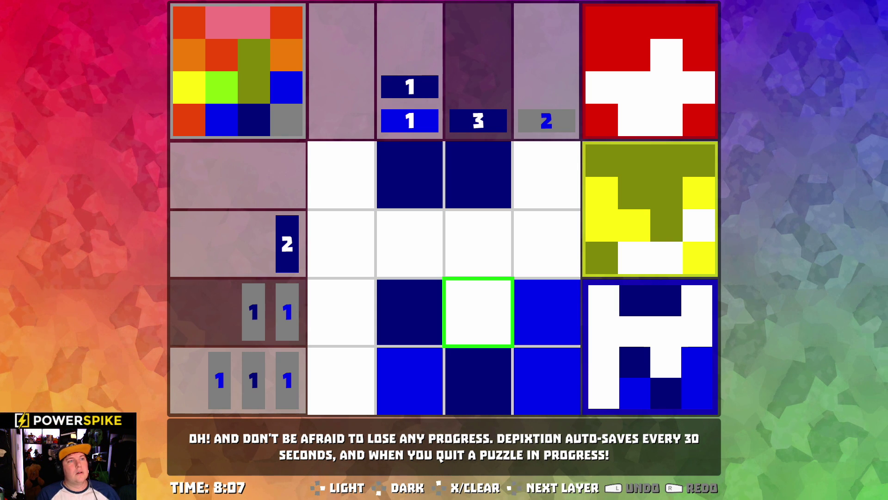
Fill row 2, column 3 light blue and make row 3, column 3 dark blue
key(Up)
key(z)
key(Down)
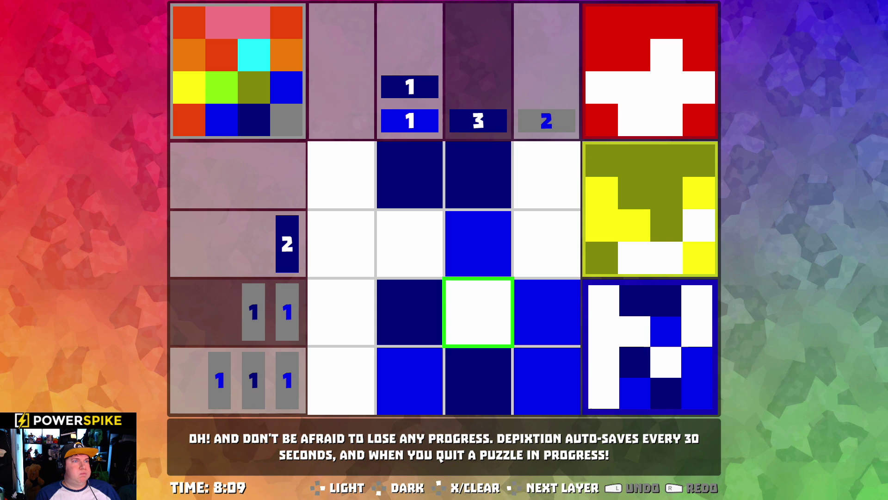
key(Right)
key(Left)
key(z)
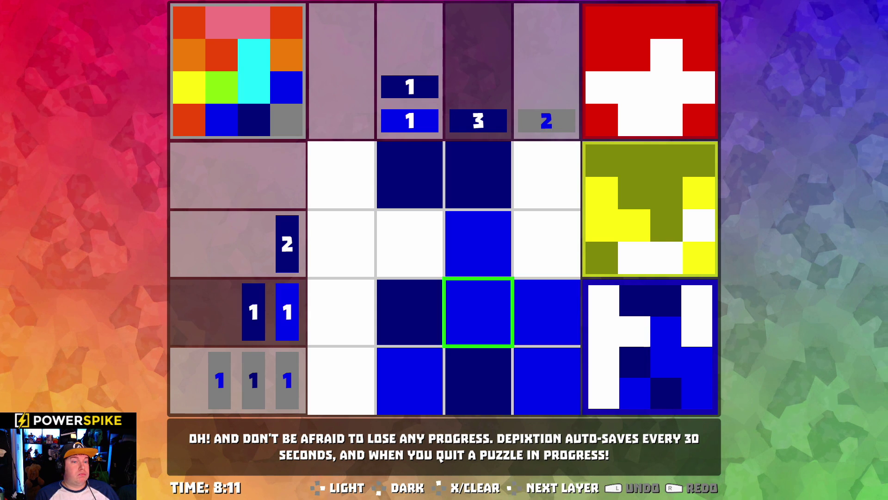
key(x)
key(Up)
Fill the remaining white cells in row 2 and above light blue
key(Left)
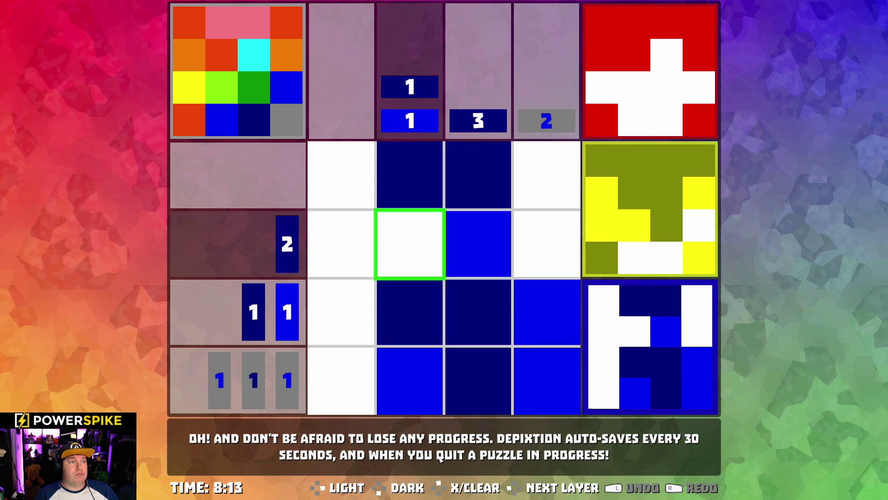
key(z)
key(Right)
key(Right)
key(z)
key(Up)
key(z)
key(Left)
key(Left)
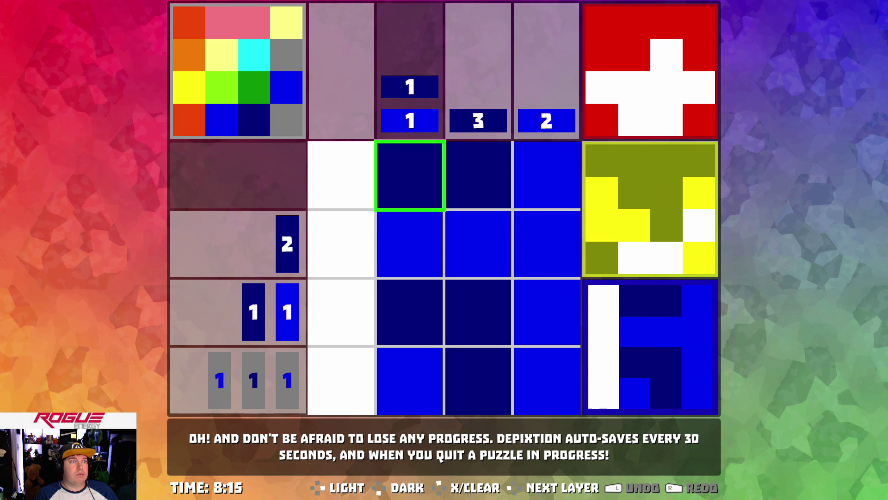
Fill the remaining white cells, including the first column, light blue
key(Left)
key(z)
key(Down)
key(z)
key(Down)
key(z)
key(Down)
key(z)
key(Up)
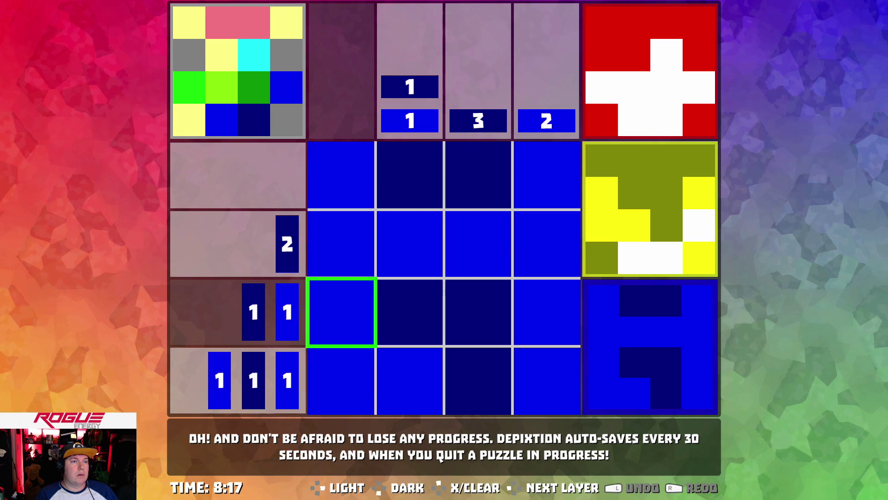
key(Up)
key(Down)
Clear the first column's cells back to white
key(Down)
key(Down)
key(c)
key(Down)
key(c)
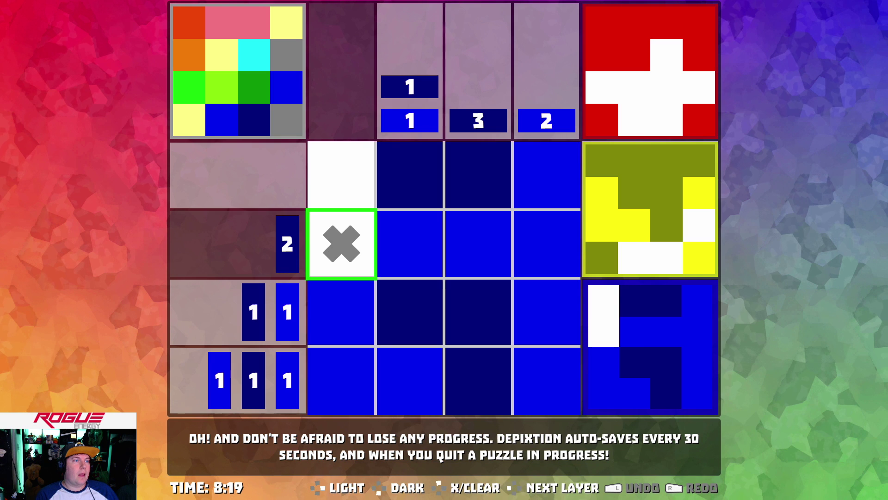
key(Down)
key(c)
key(Down)
key(c)
Remove the X mark and clear the filled cells in column 2
key(Up)
key(Up)
key(c)
key(Right)
key(c)
key(Up)
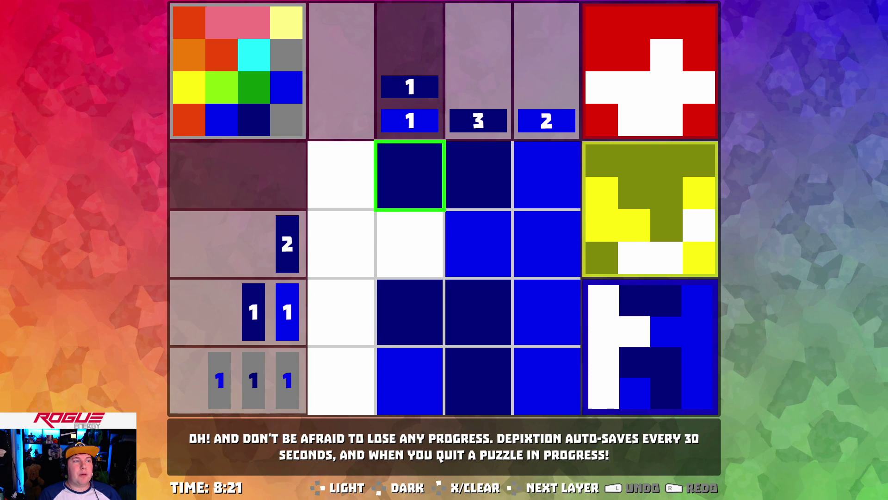
key(c)
key(Down)
Clear further filled cells in columns 2 and 3
key(Down)
key(c)
key(Down)
key(c)
key(Down)
key(c)
key(Right)
key(c)
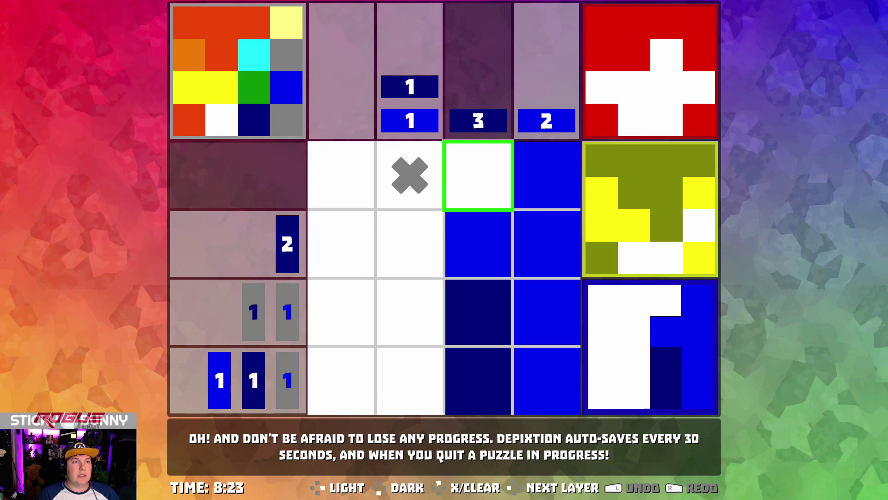
key(Left)
key(c)
key(Down)
Clear the blue cells in column 3
key(Down)
key(Right)
key(c)
key(Down)
key(Up)
key(c)
key(Up)
key(c)
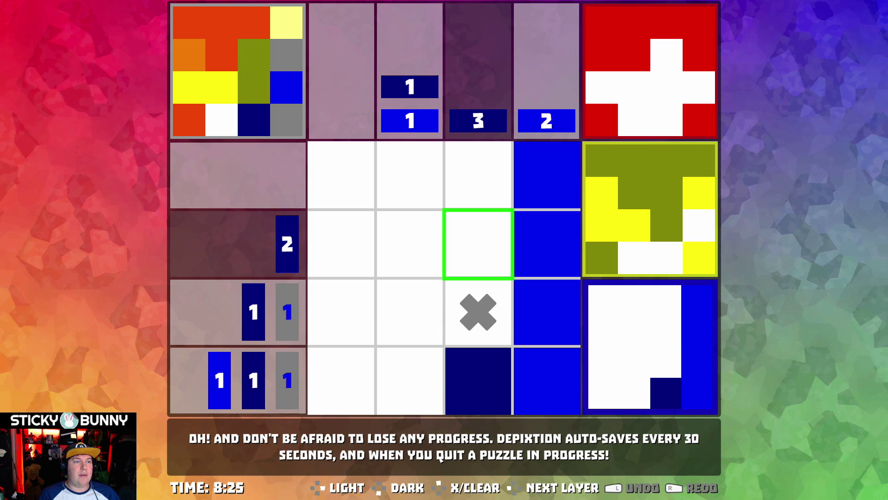
key(Down)
key(c)
Clear the last blue cells in column 4
key(Down)
key(c)
key(Right)
key(c)
key(c)
key(Up)
key(c)
key(Up)
key(c)
key(Up)
key(c)
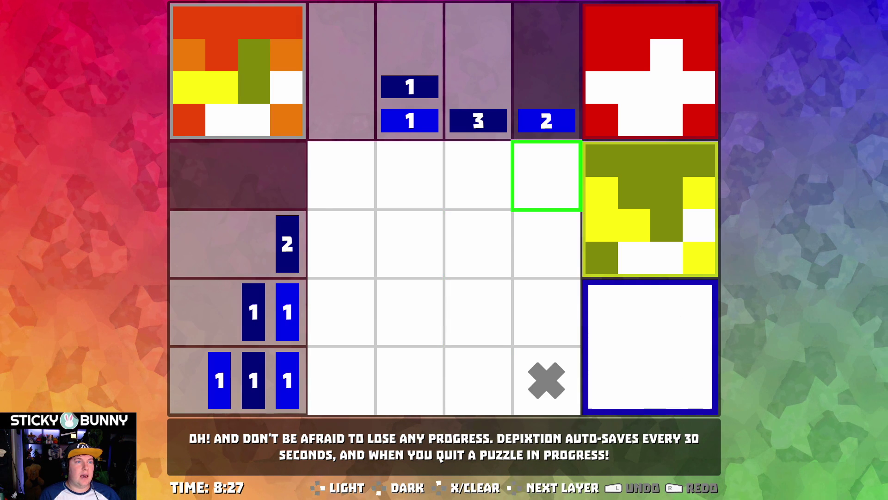
key(Down)
key(Down)
key(Down)
key(c)
Remove the X mark from the blue layer's bottom row
key(Left)
key(Left)
key(Left)
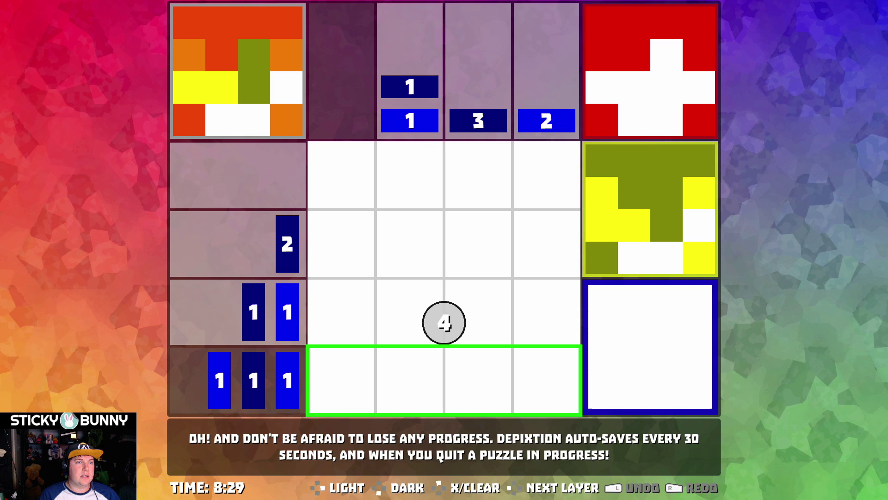
key(Up)
key(Up)
key(Up)
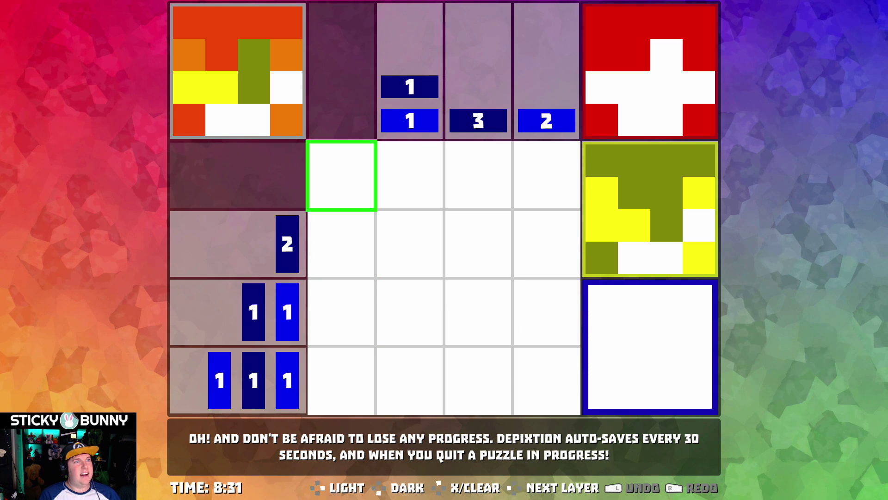
key(Right)
key(Left)
key(Right)
key(Left)
key(Right)
key(Down)
key(Left)
key(Up)
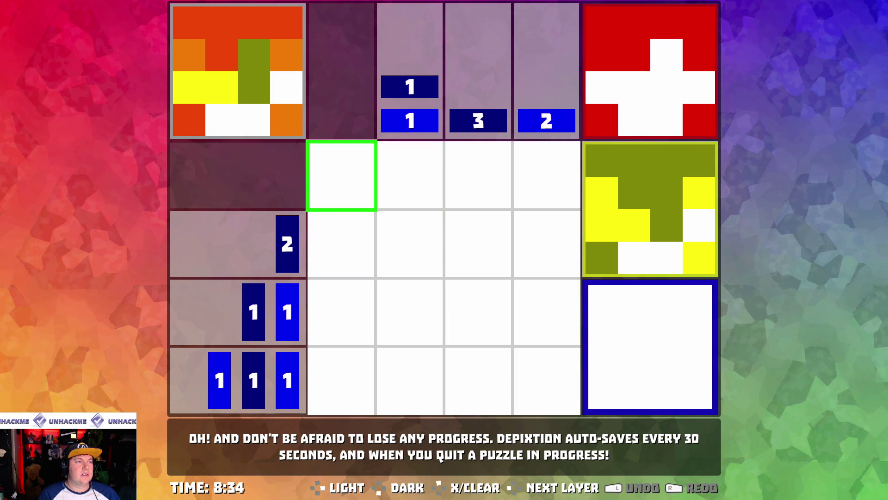
key(Right)
Fill row 3's columns 2 and 3 dark then light blue, swapping the first shades
key(Down)
key(Down)
key(Left)
key(Right)
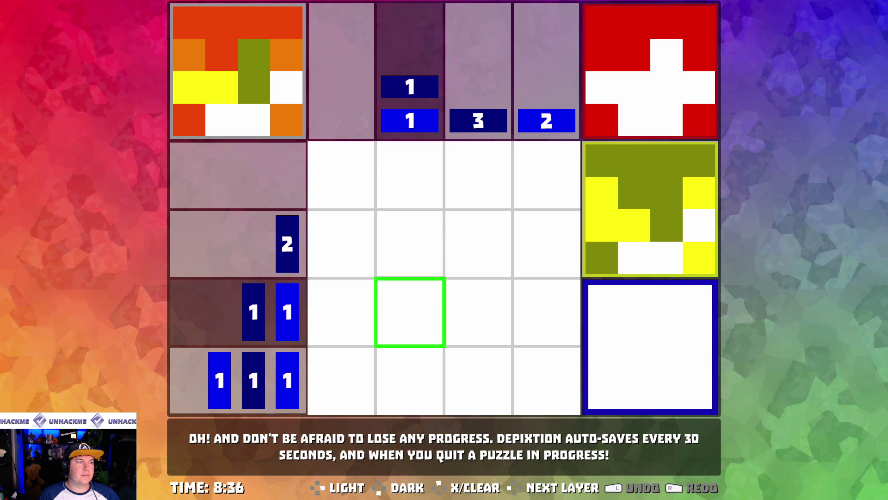
key(z)
key(Down)
key(Up)
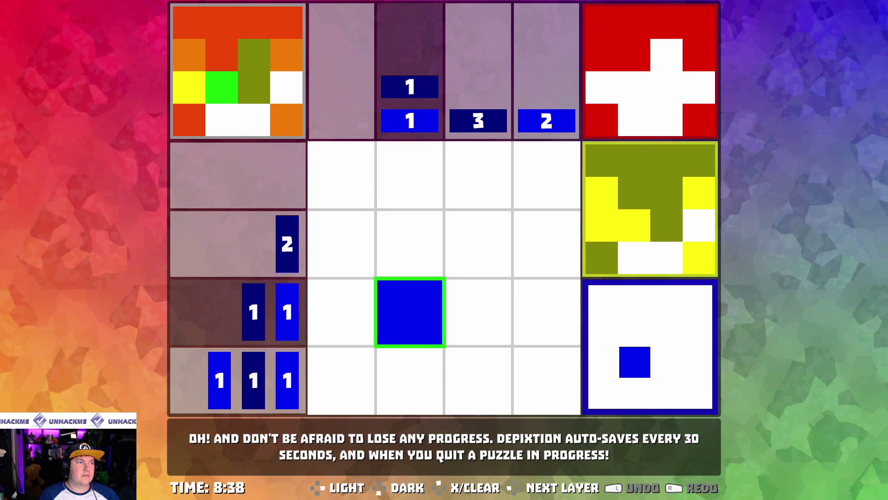
key(Right)
key(x)
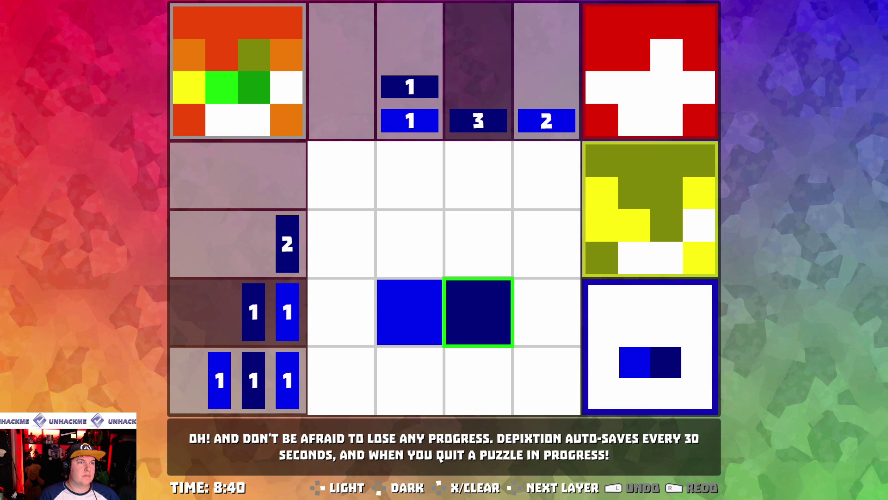
key(Left)
key(x)
key(Right)
key(z)
key(Down)
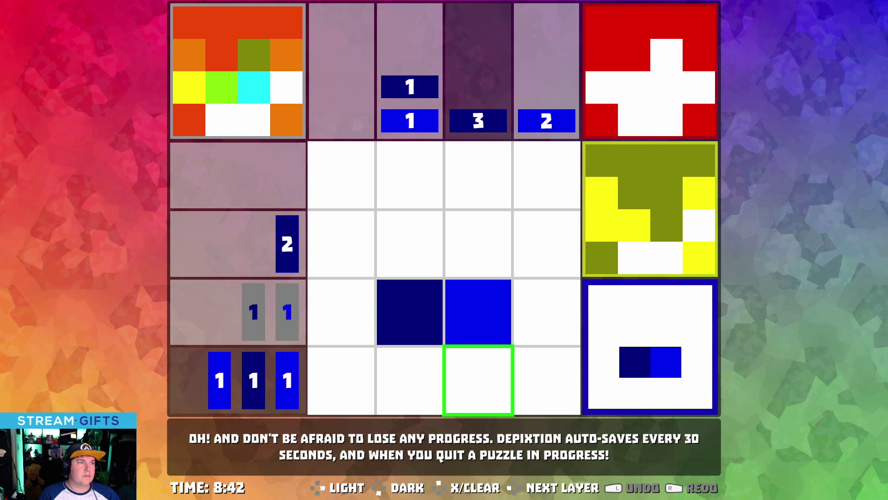
key(Up)
Fill the bottom row light, dark, light blue
key(Down)
key(Left)
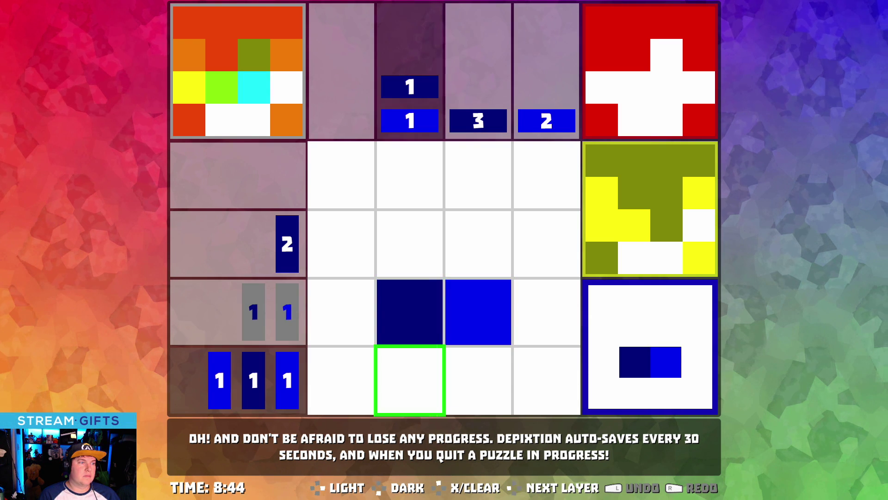
key(Left)
key(Right)
key(x)
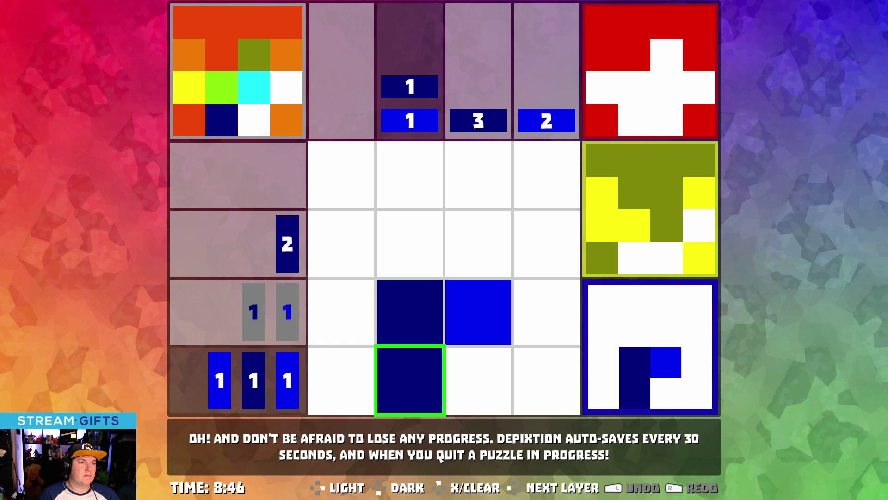
key(z)
key(Right)
key(x)
key(Right)
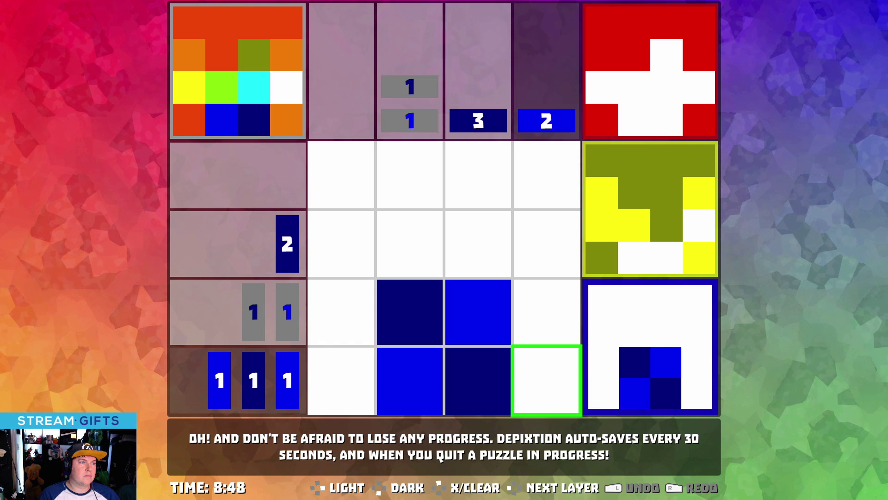
key(z)
key(Up)
key(Up)
key(Left)
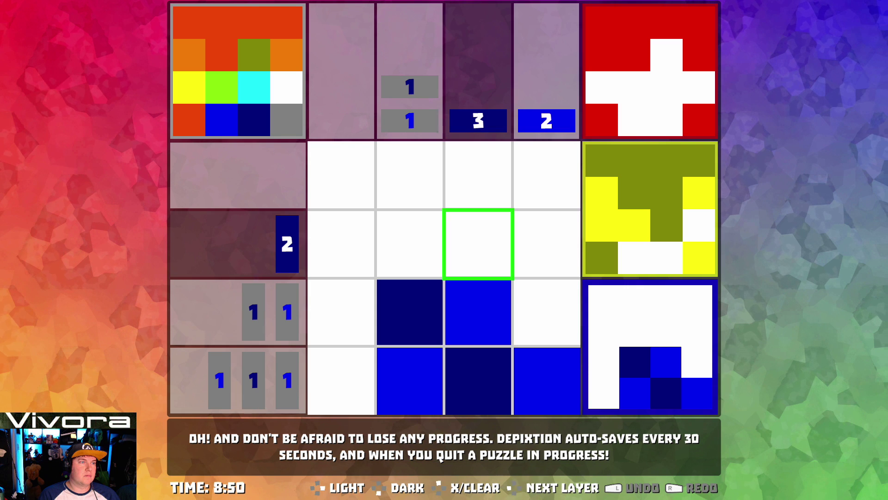
key(Right)
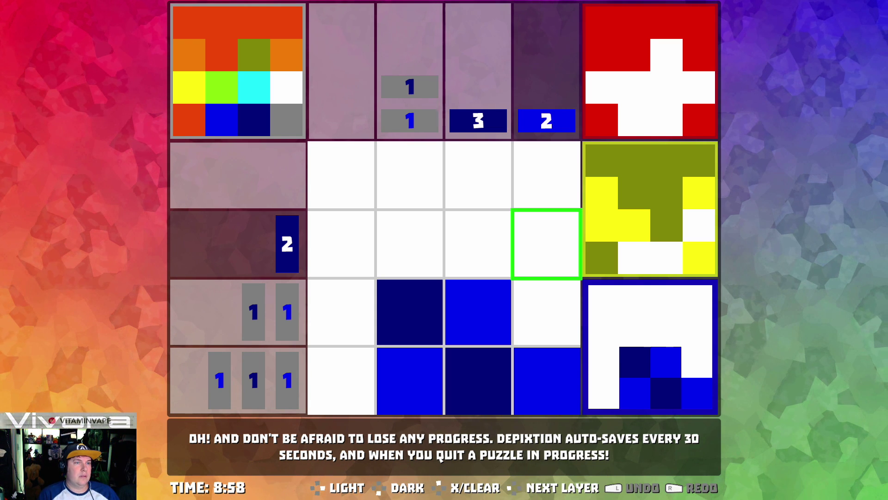
Fill row 2, columns 3 and 4, dark blue and row 1, column 4, light blue
key(z)
key(Left)
key(z)
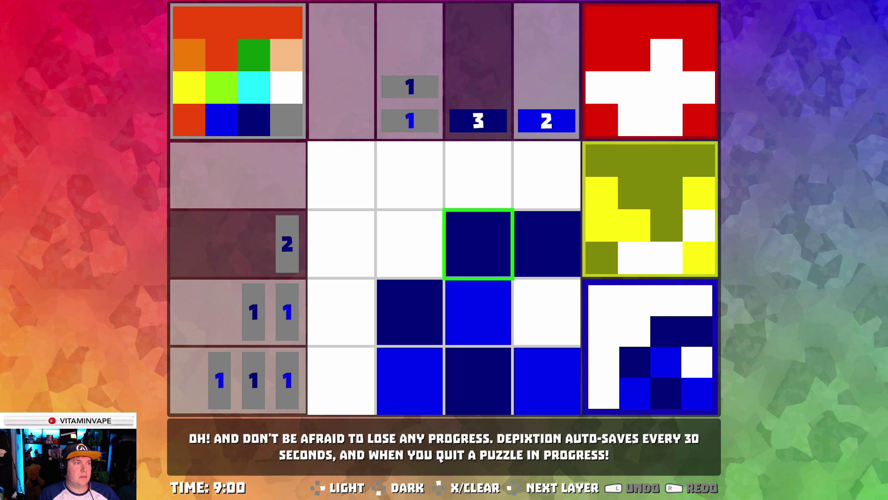
key(Right)
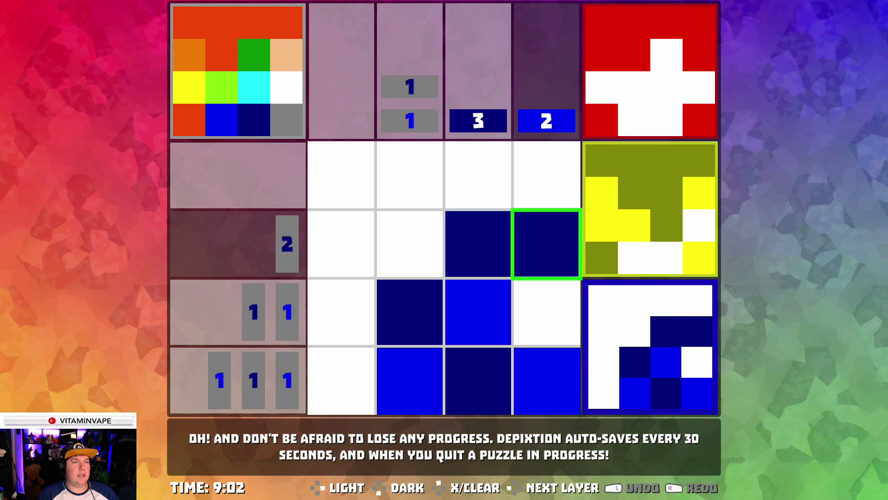
key(Down)
key(Up)
key(Down)
key(Up)
key(Up)
key(Down)
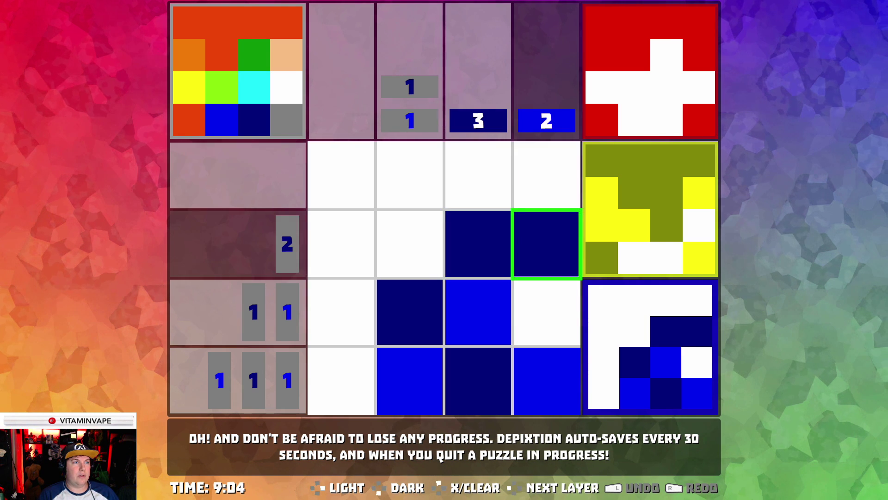
key(Up)
key(x)
key(Down)
key(Down)
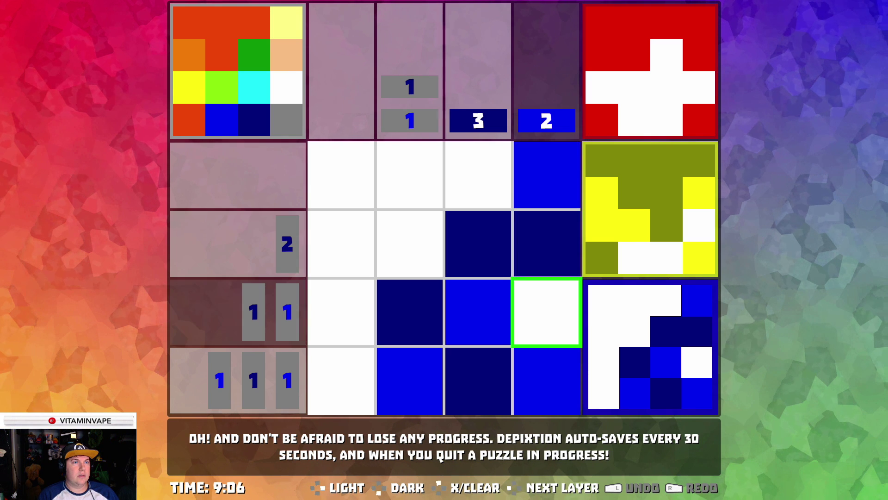
Cross out row 3, column 4, and fill row 1, column 3, dark blue
key(x)
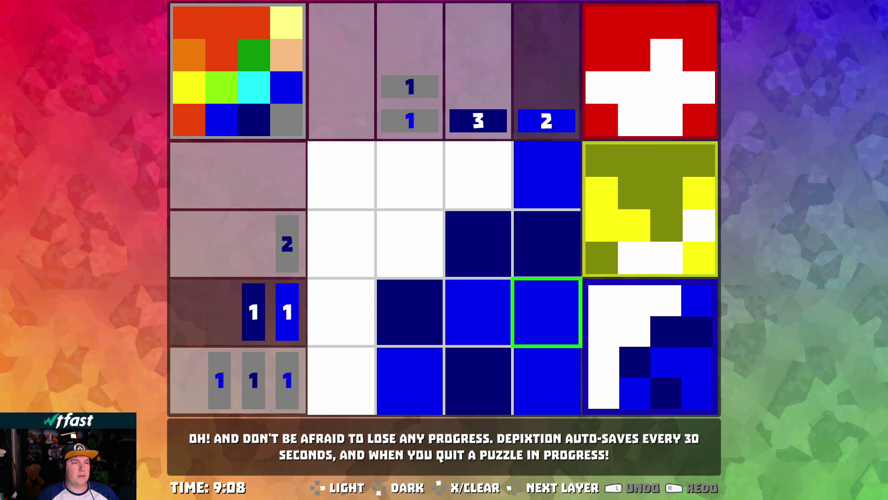
key(x)
key(Up)
key(Left)
key(Up)
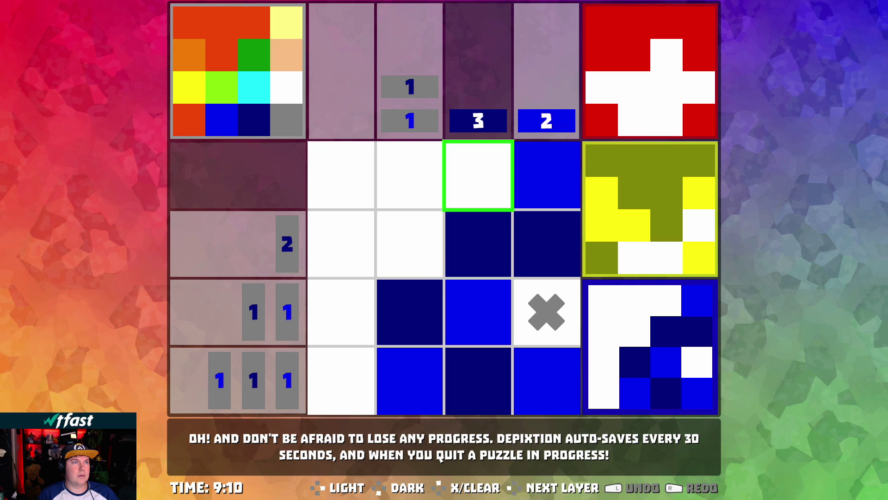
key(z)
key(x)
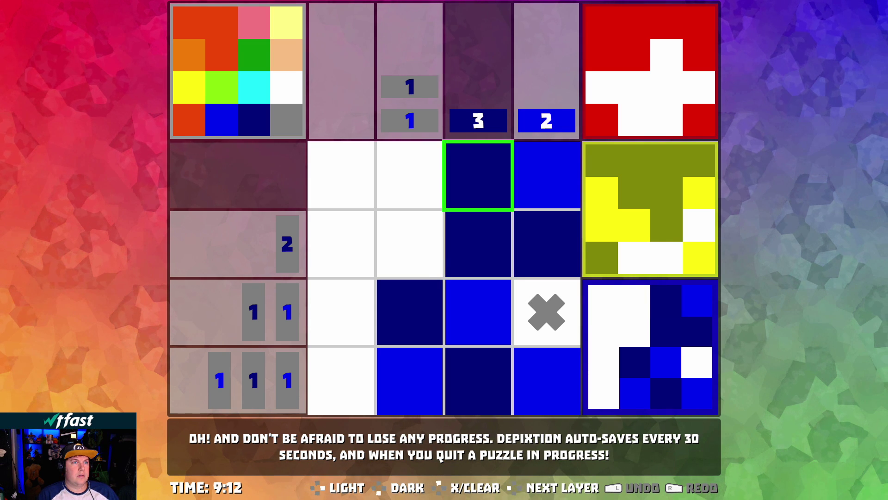
key(Left)
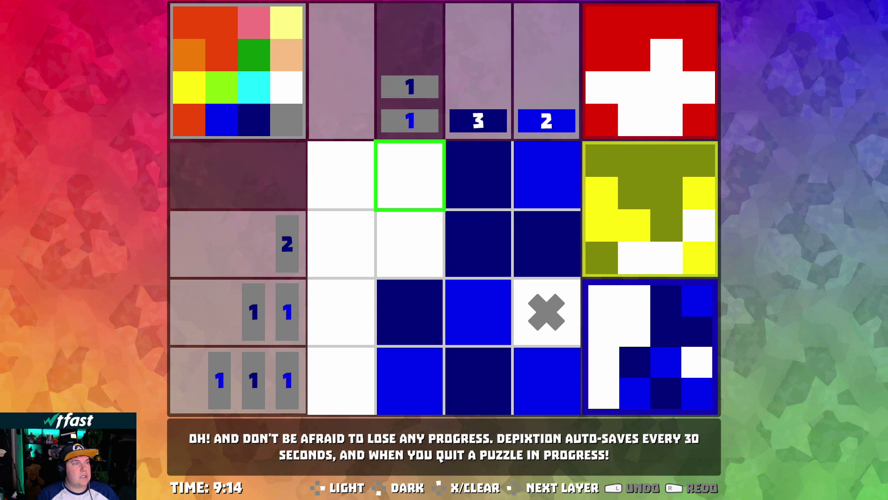
key(Down)
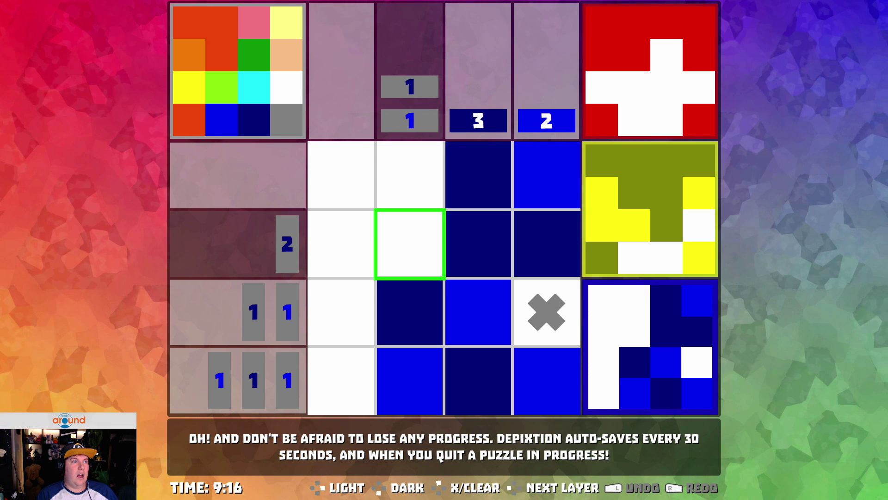
Cross out the empty cells down the first column
key(Up)
key(c)
key(Left)
key(c)
key(Down)
key(Down)
key(c)
key(Down)
key(c)
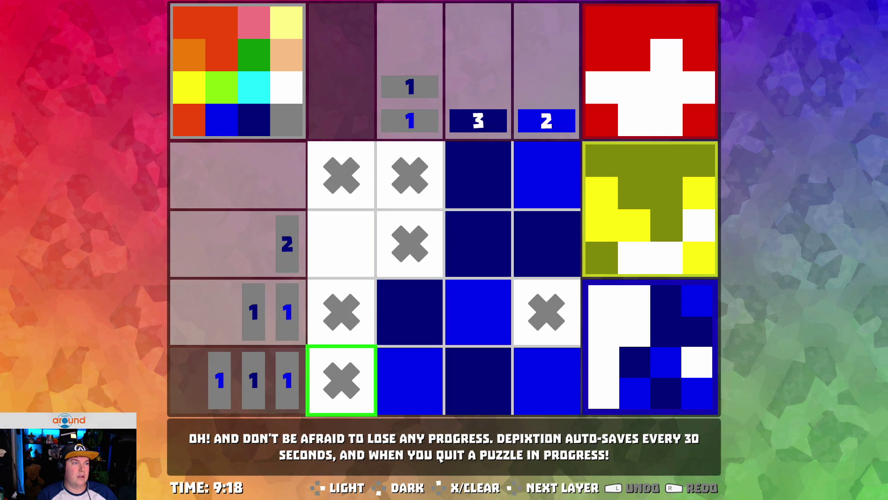
key(Up)
key(Up)
key(c)
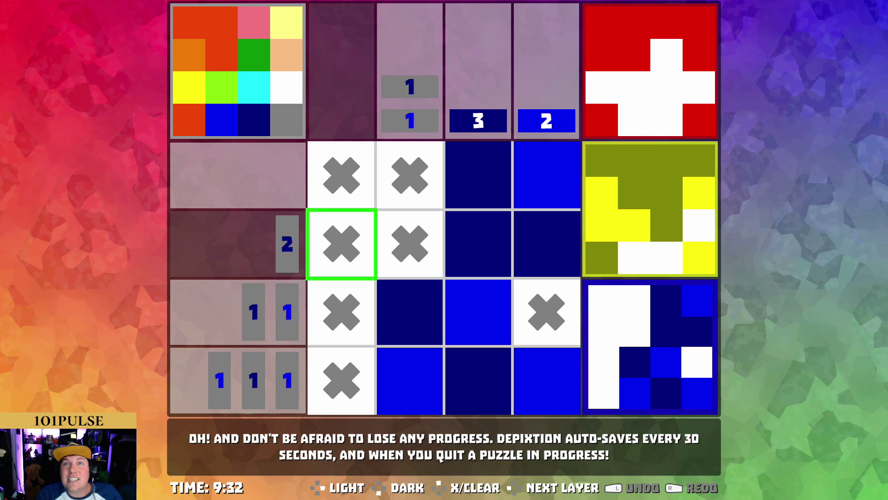
Clear rows 2 and 3 of column 4
key(Right)
key(Right)
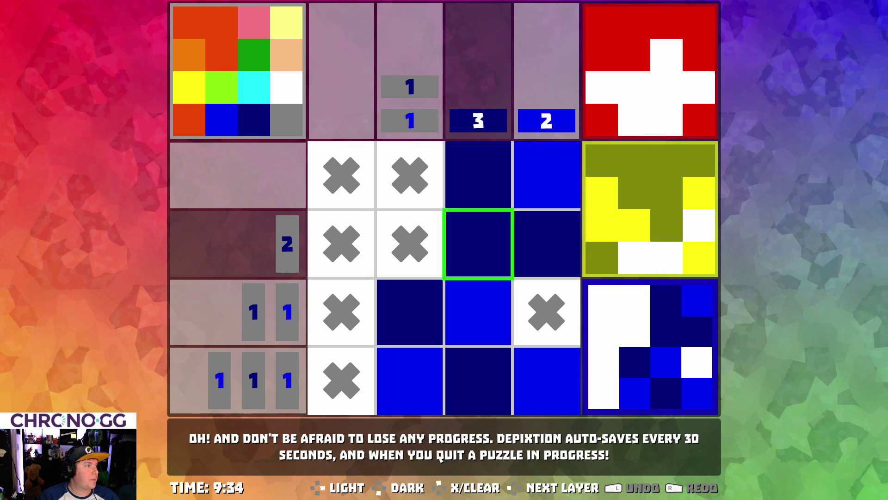
key(Right)
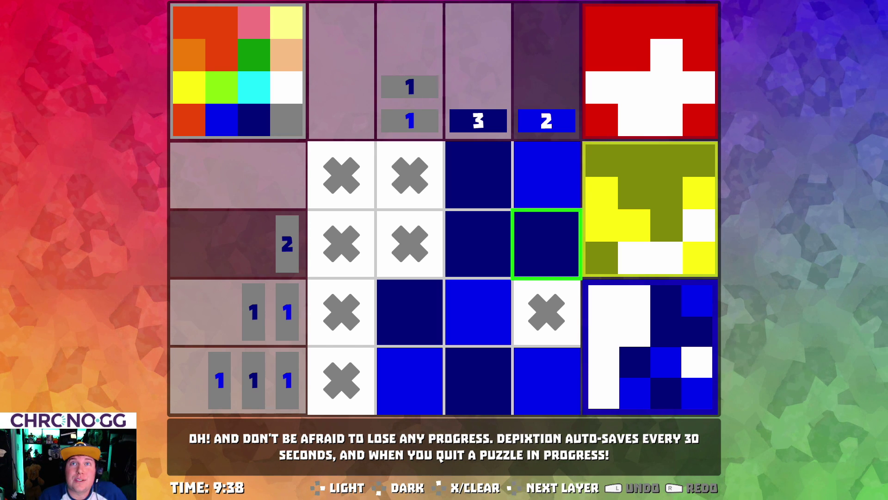
key(Down)
key(Up)
key(Left)
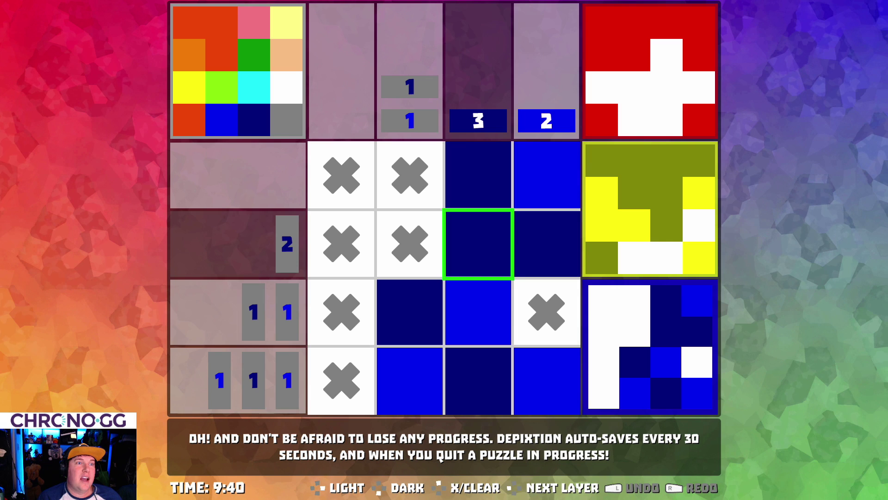
key(Right)
key(Down)
key(x)
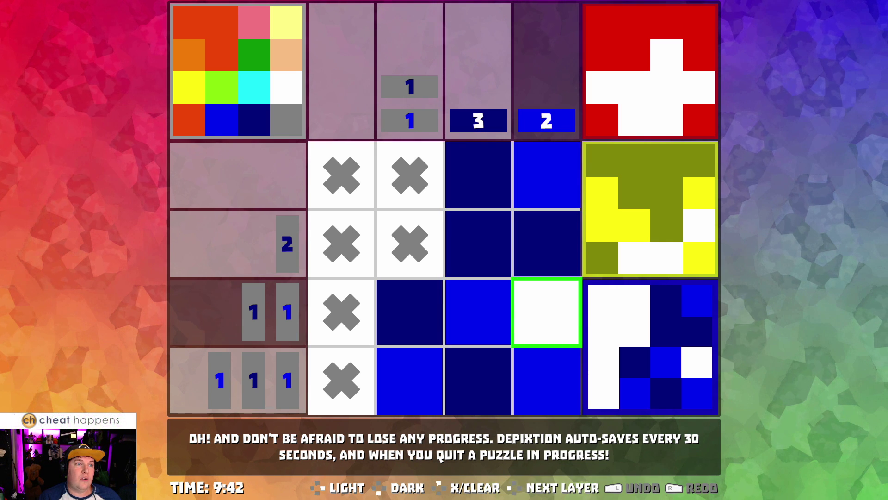
key(Up)
key(x)
key(Down)
key(Down)
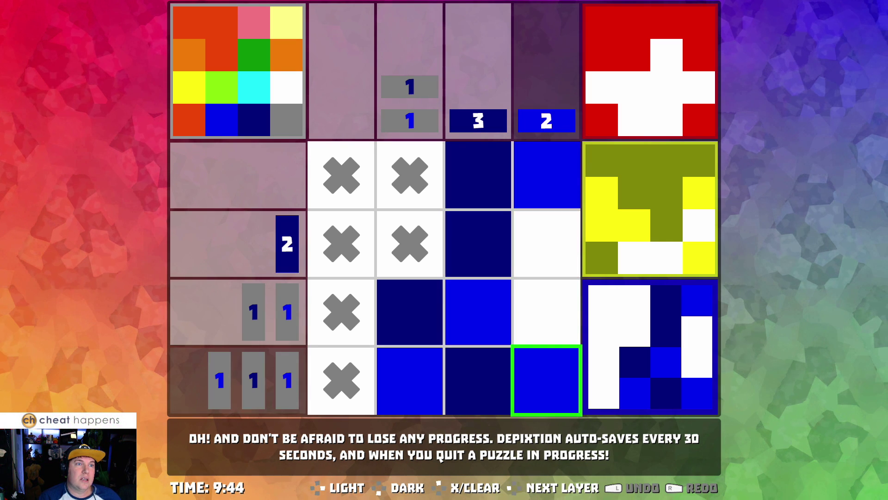
Try light then dark blue in column 4, rows 2 and 3, clearing row 3 again
key(Up)
key(Up)
key(z)
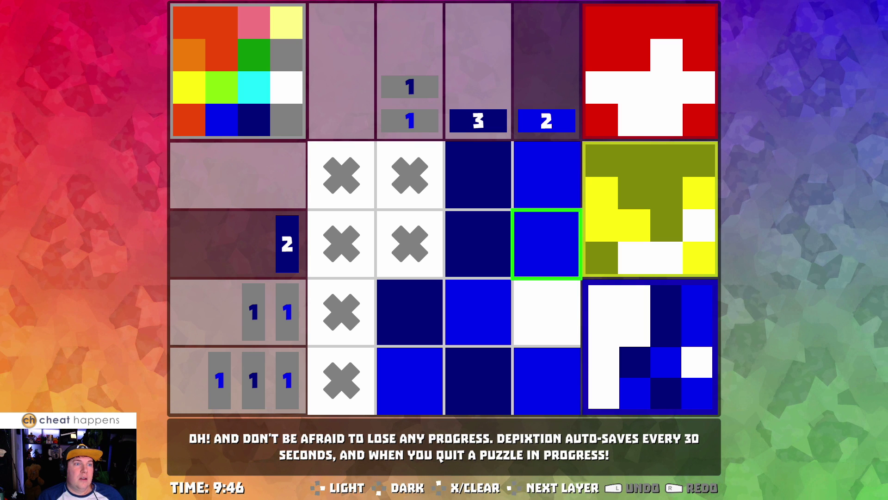
key(x)
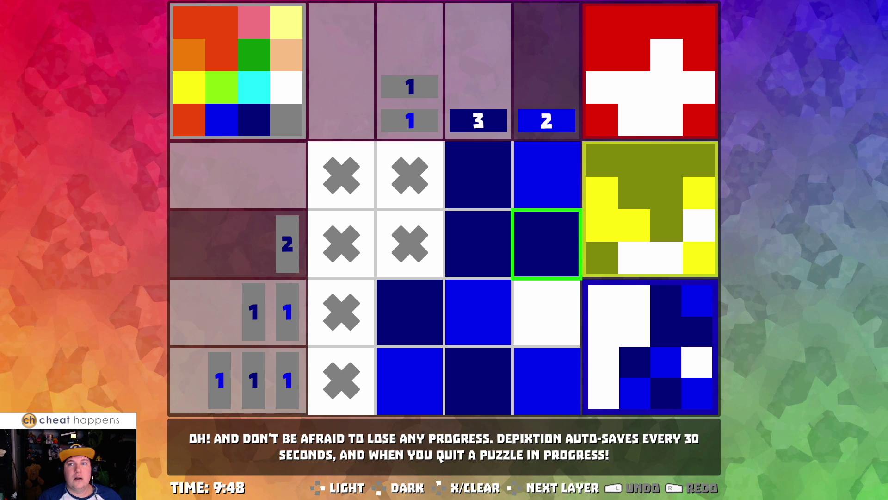
key(Up)
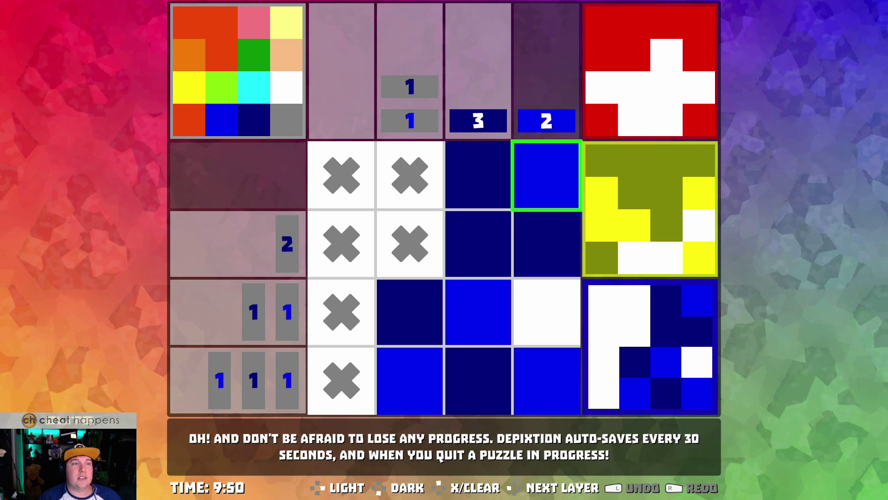
key(Down)
key(Down)
key(z)
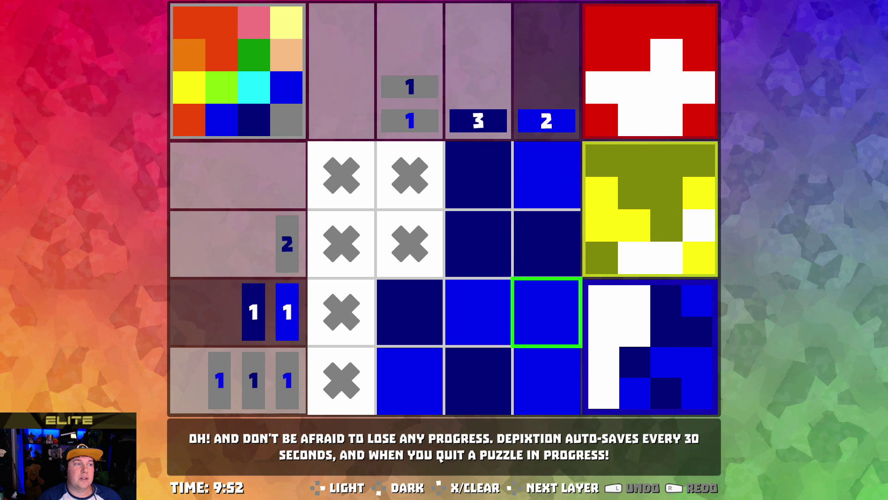
key(x)
key(c)
Clear column 3's rows 2 and 3 and the cross in row 1, column 2
key(Up)
key(Up)
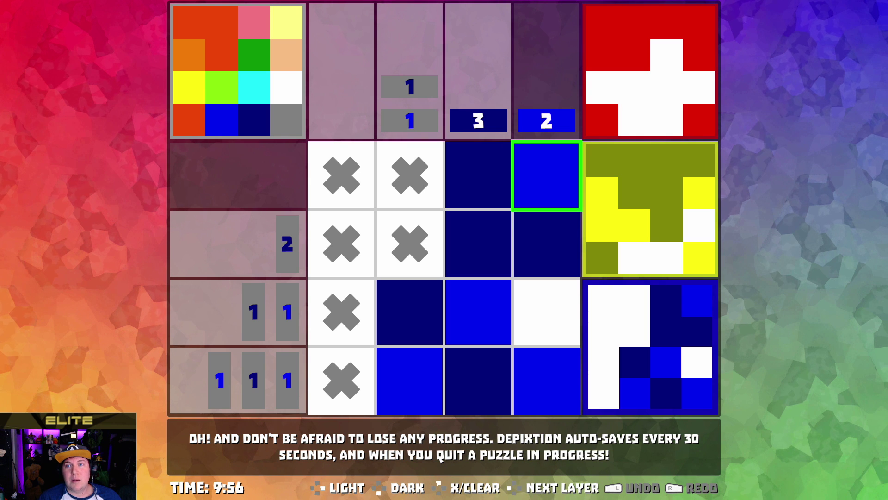
key(Left)
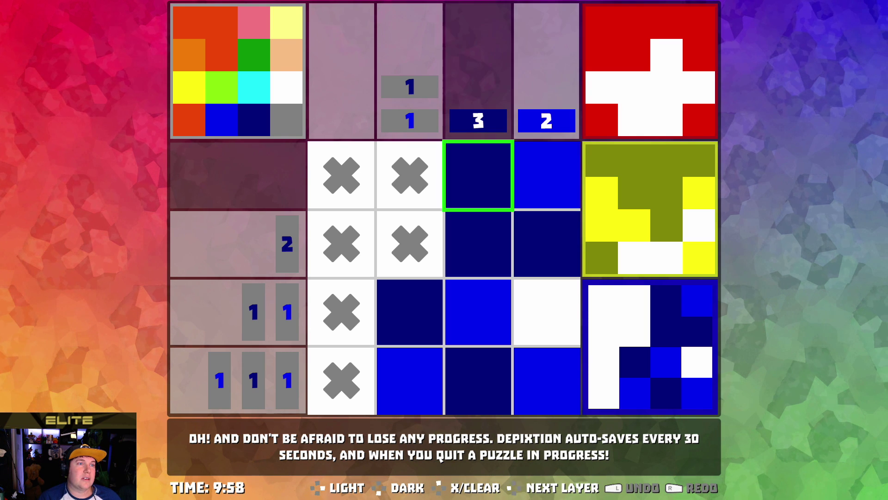
key(Down)
key(Down)
key(c)
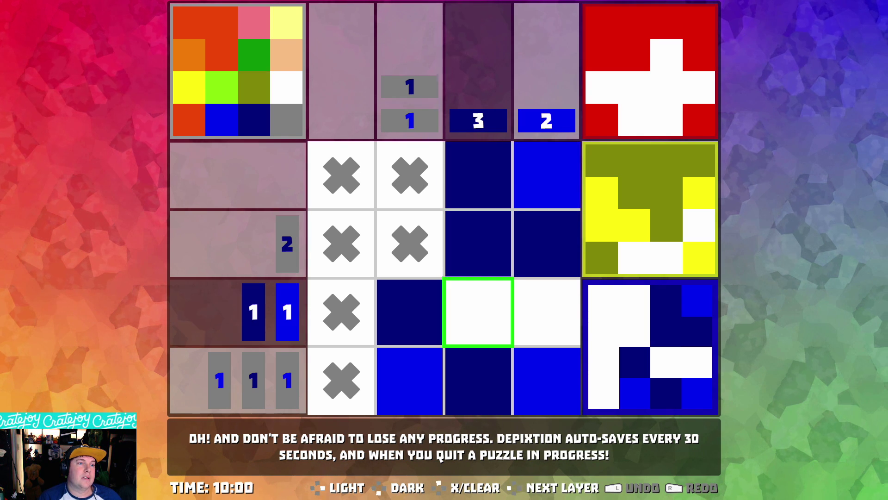
key(Up)
key(c)
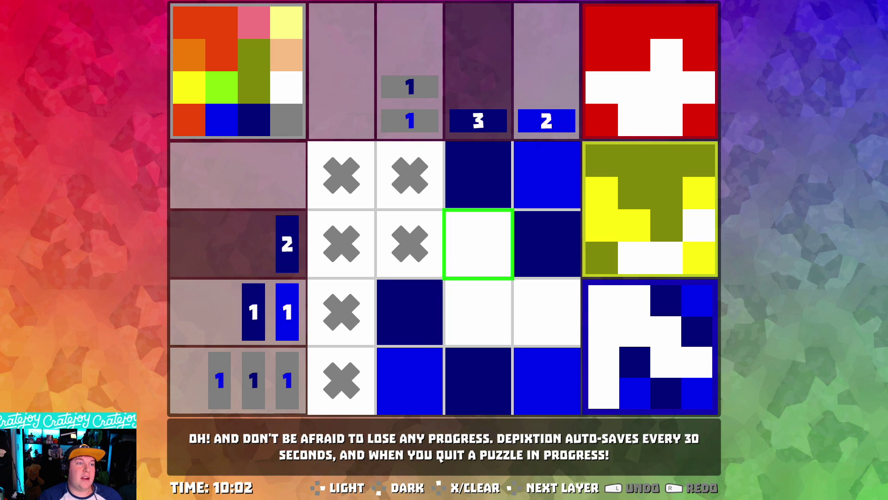
key(Up)
key(Left)
key(c)
key(Right)
Try dark blue fills down column 3
key(c)
key(Left)
key(Down)
key(Down)
key(Right)
key(x)
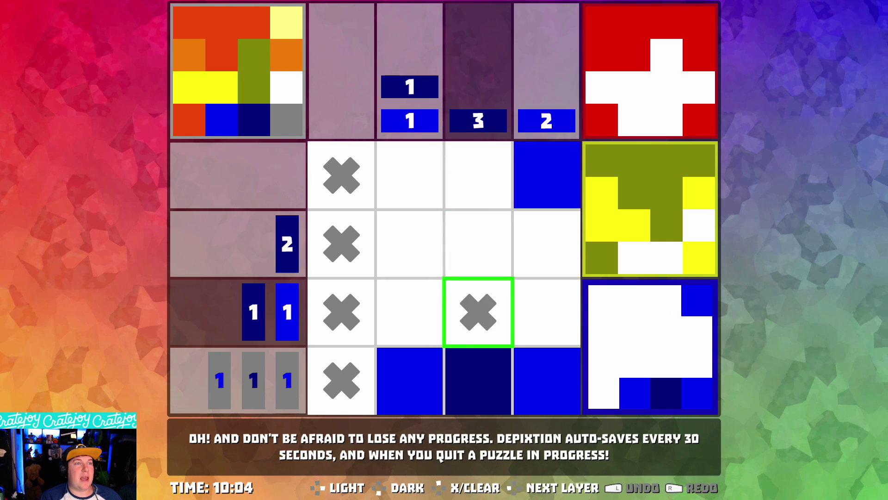
key(Up)
key(Up)
key(Down)
key(Down)
Fill row 4, column 4, dark blue, clear row 2, column 3, and cross out column 4 cells
key(Right)
key(Down)
key(z)
key(Up)
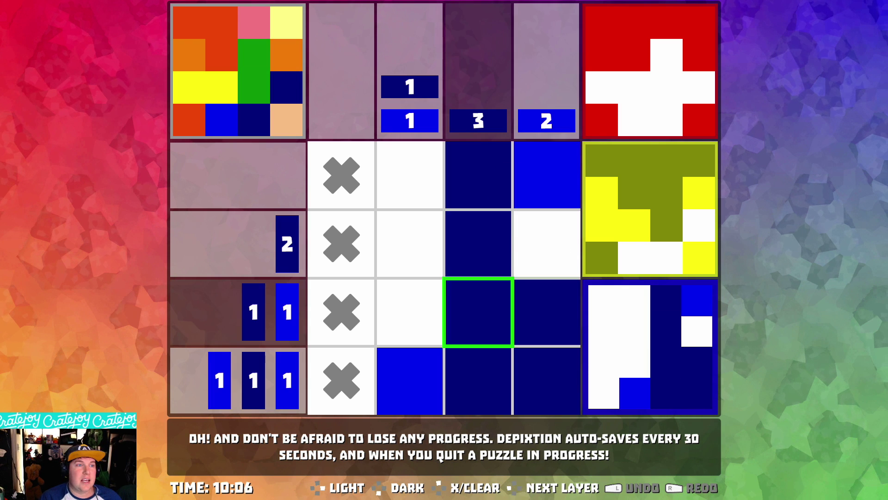
key(x)
key(Up)
key(x)
key(Left)
key(x)
key(Right)
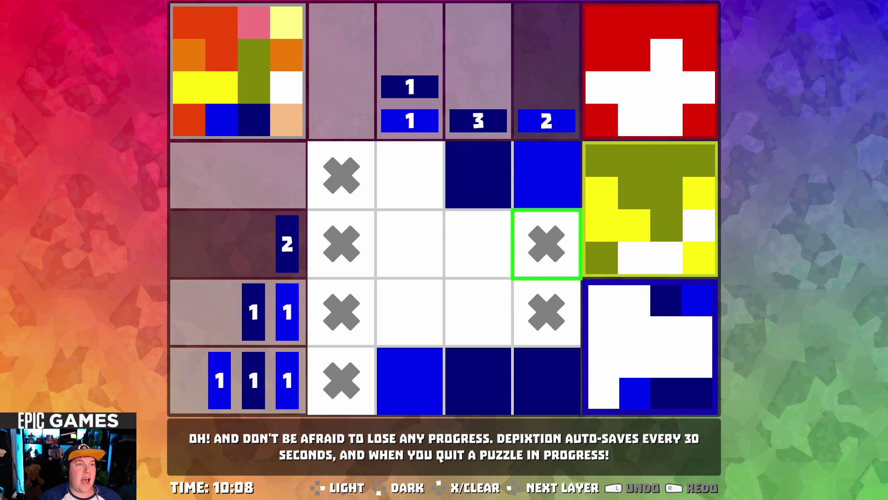
key(x)
key(Down)
key(Up)
key(x)
Clear the remaining crosses and top-right filled cells
key(Down)
key(x)
key(Up)
key(x)
key(Up)
key(x)
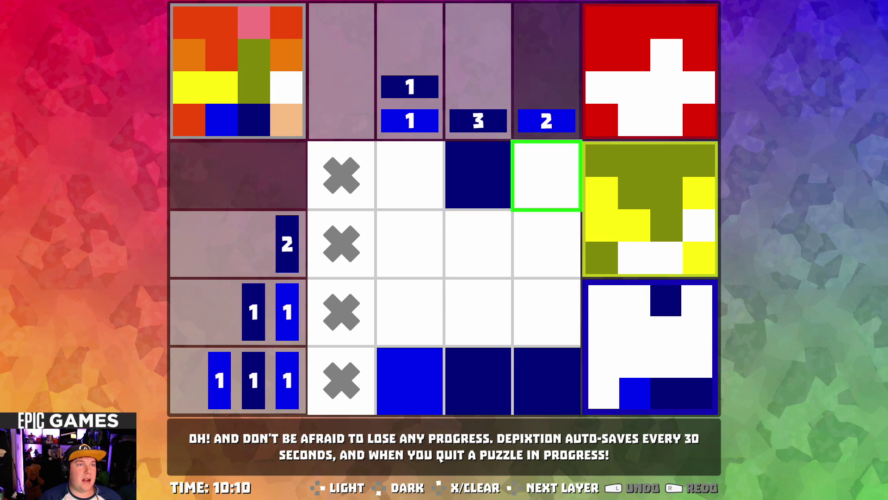
key(Left)
key(x)
key(Down)
key(Down)
key(Down)
Clear the filled cells from the blue layer's bottom row
key(x)
key(Right)
key(x)
key(Left)
key(Left)
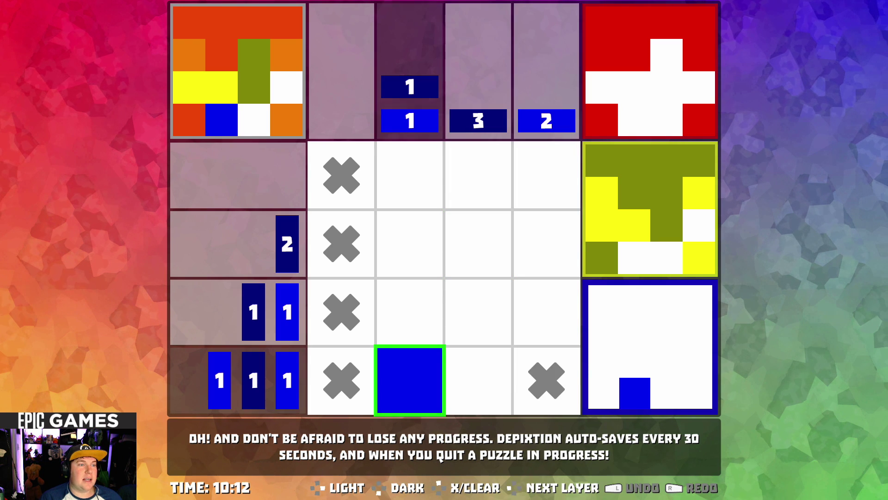
key(x)
key(Right)
key(Right)
key(x)
key(Left)
Remove the remaining crosses down the first column, including row 1, column 1
key(Left)
key(Left)
key(x)
key(Up)
key(x)
key(Up)
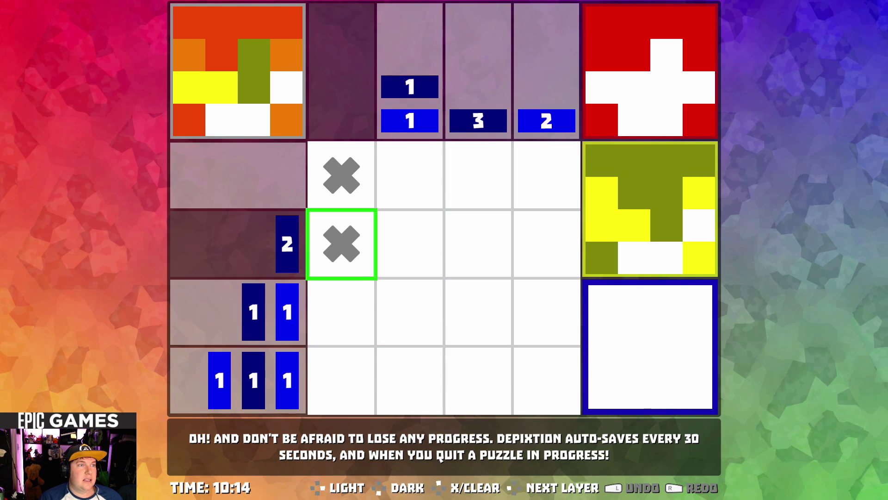
key(x)
key(Up)
key(Right)
key(Left)
key(x)
key(Up)
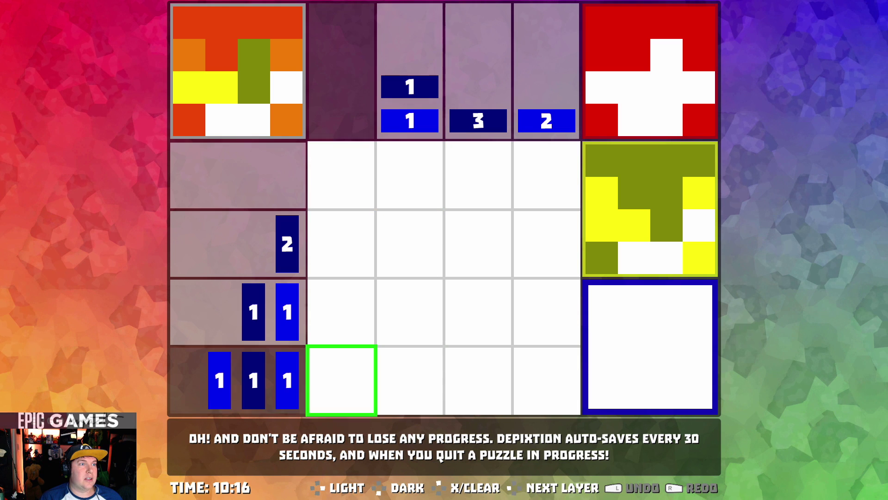
key(Down)
key(Left)
Fill row 3, column 3 dark blue
key(Down)
key(Right)
key(Down)
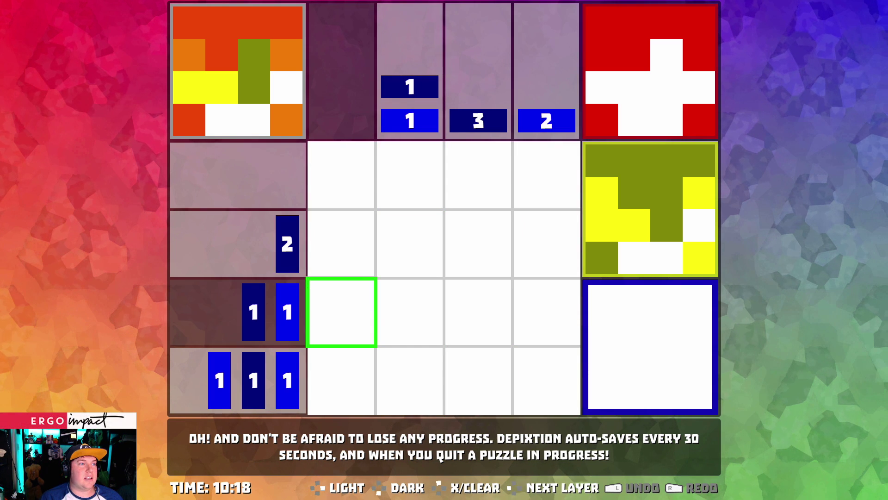
key(Right)
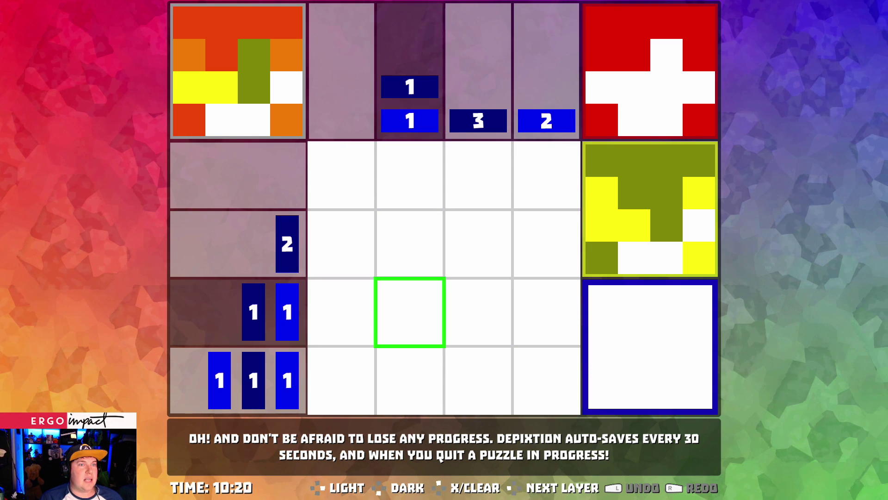
key(Right)
key(Left)
key(Left)
key(Right)
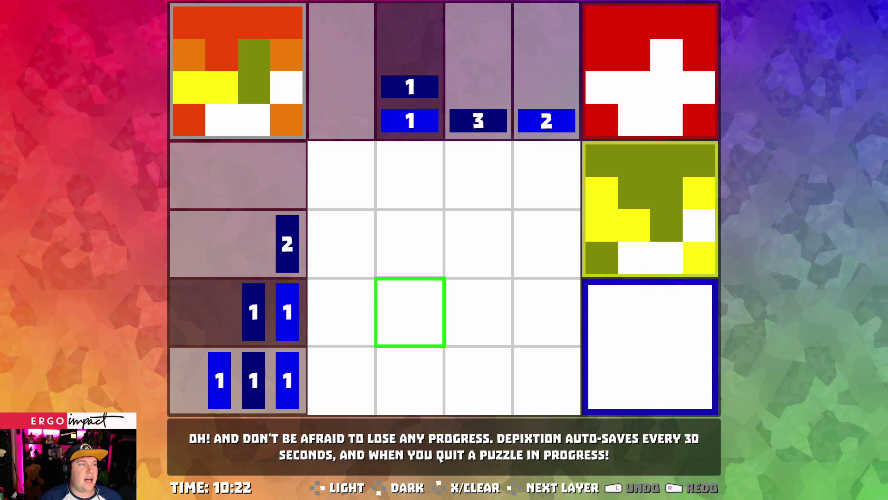
key(Right)
key(z)
Mark row 3, column 4 light blue beside the dark square
key(Right)
key(x)
key(Down)
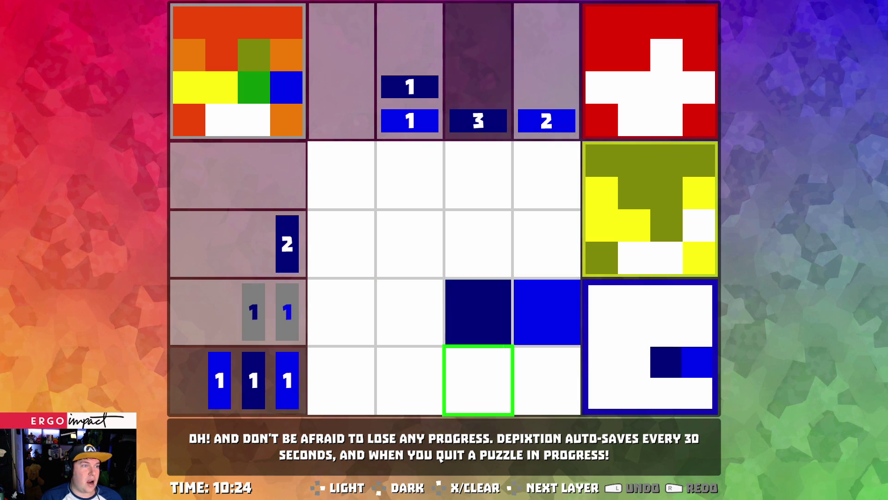
key(Right)
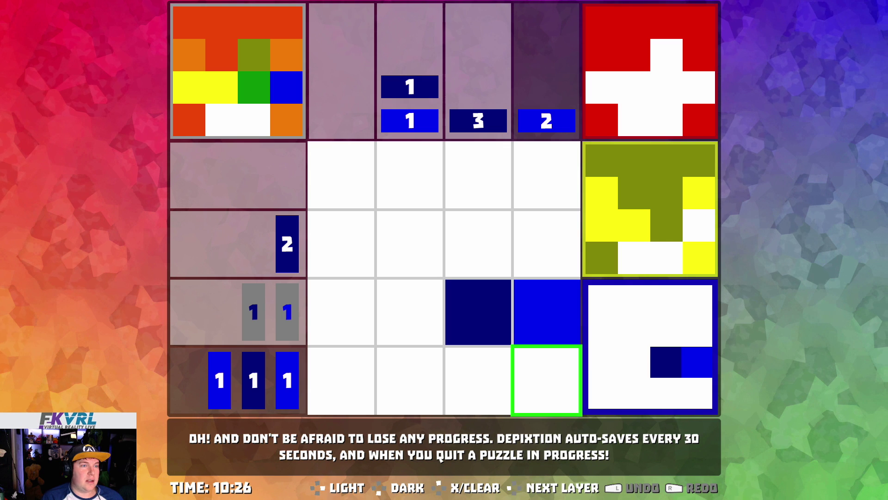
Fill rows 2 and 1 of column 3 dark blue
key(Left)
key(Up)
key(Up)
key(z)
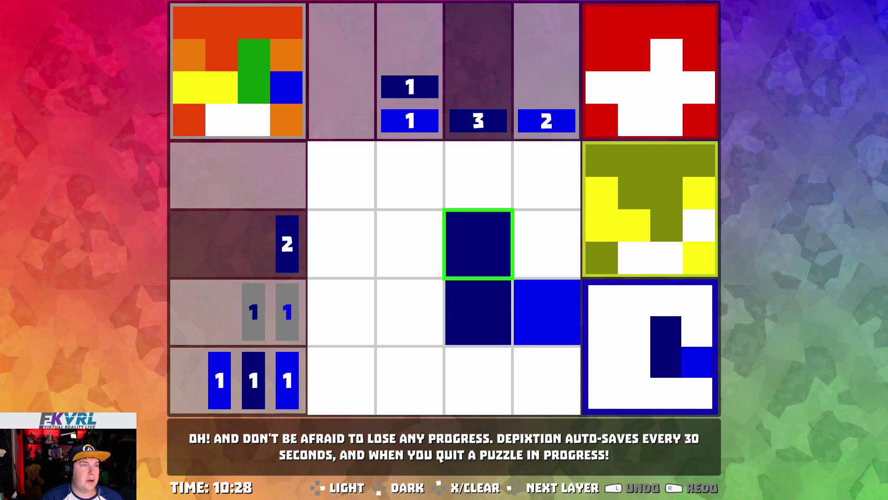
key(Up)
key(z)
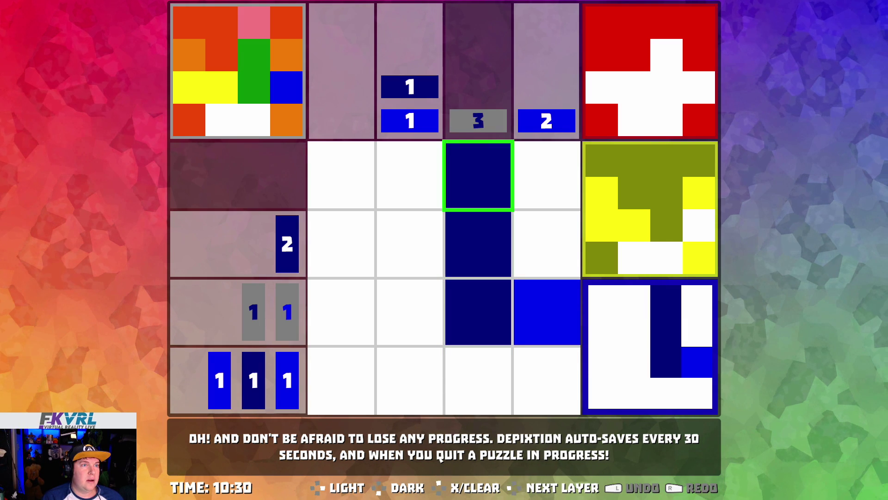
Fill row 4, column 3 dark blue
key(Down)
key(Down)
key(Down)
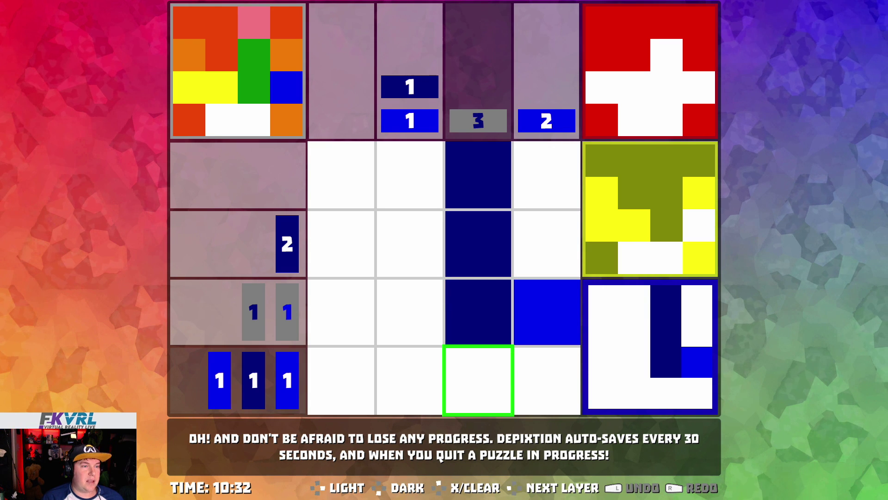
key(Right)
key(Left)
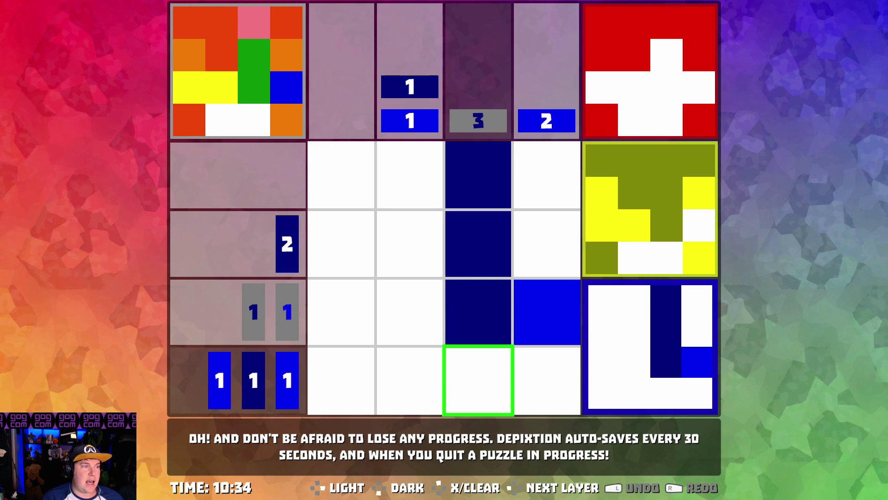
key(Left)
key(Right)
key(z)
Fill light blue cells along row 4
key(Right)
key(x)
key(Left)
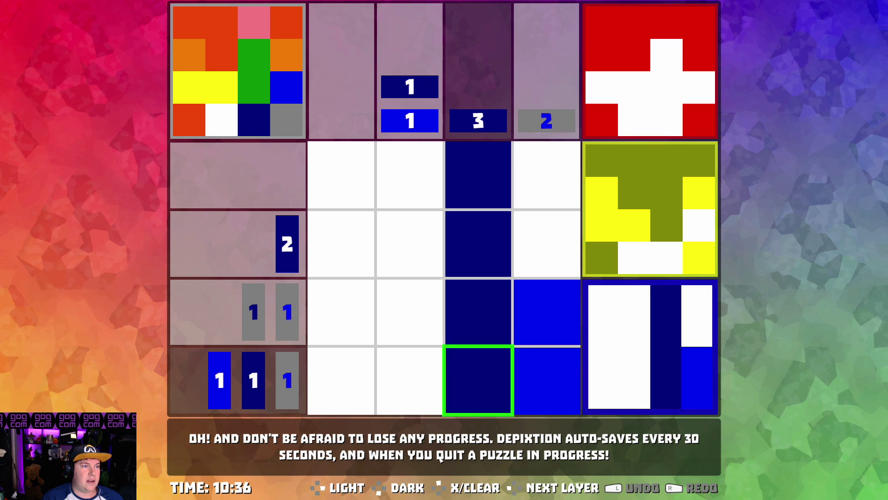
key(Left)
key(Left)
key(x)
key(Right)
Correct row 4 so only column 2 stays light blue
key(Left)
key(z)
key(Right)
key(x)
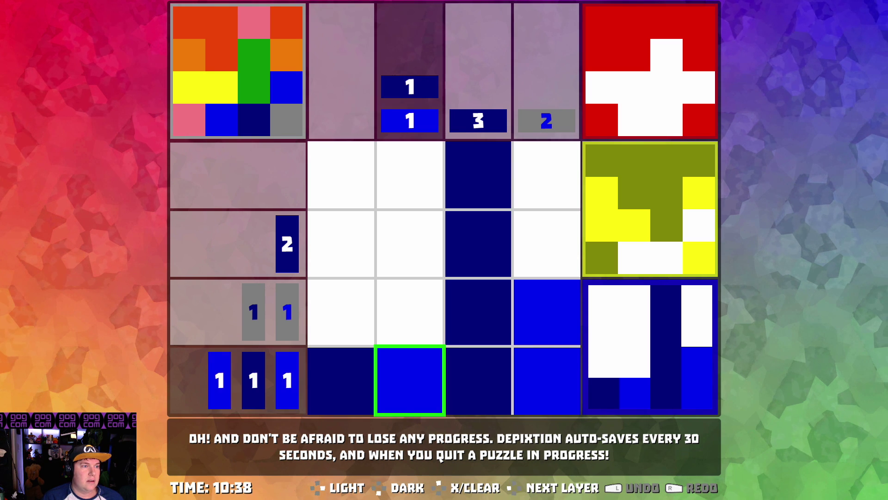
key(Left)
key(z)
key(Right)
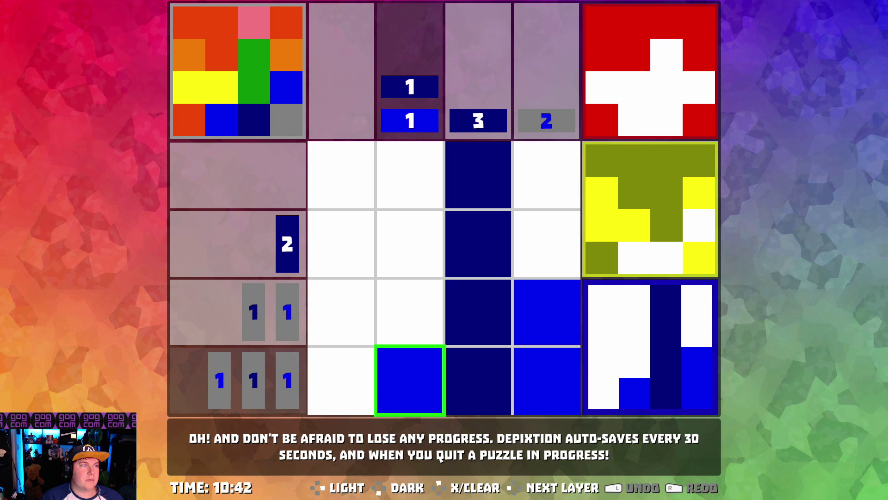
Fill row 2, column 2 dark blue
key(Up)
key(Up)
key(z)
key(Up)
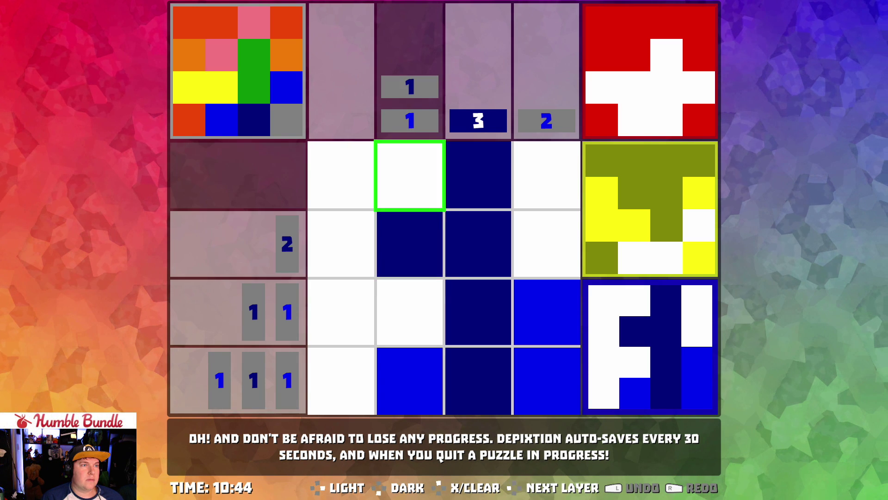
key(Down)
key(Right)
key(Up)
key(Down)
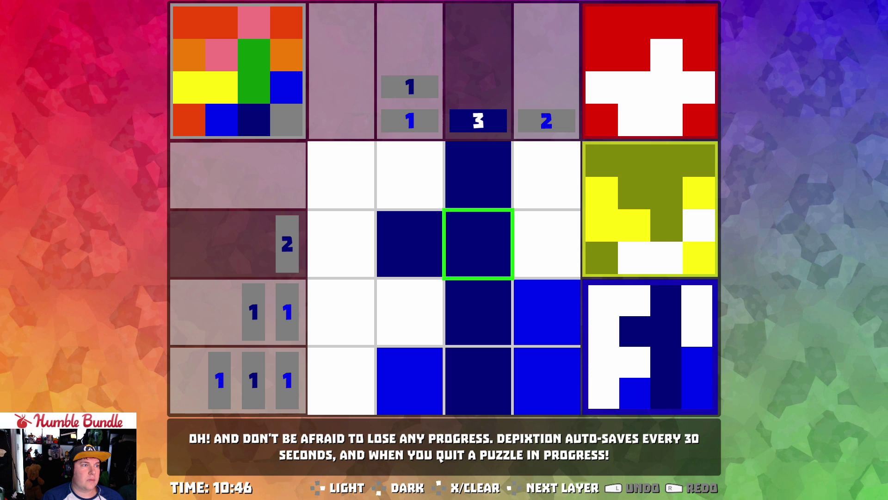
Try light blue in row 2, columns 3 and 4, then clear both cells
key(x)
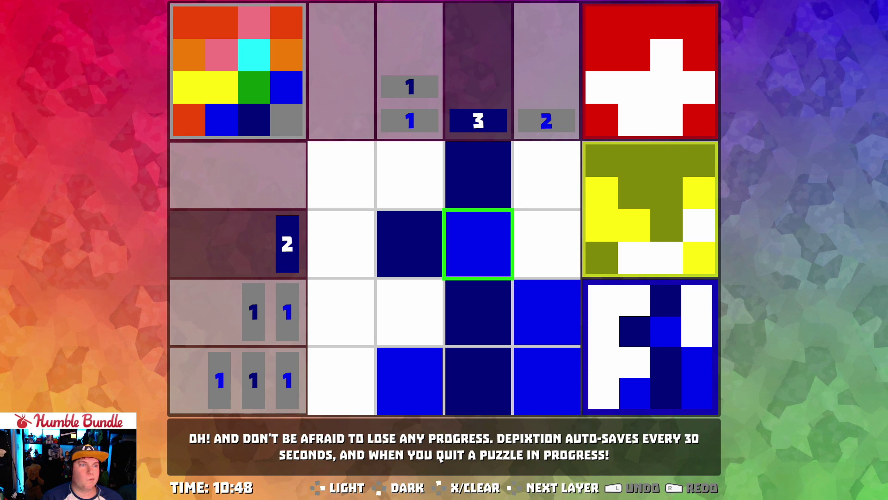
key(c)
key(Right)
key(z)
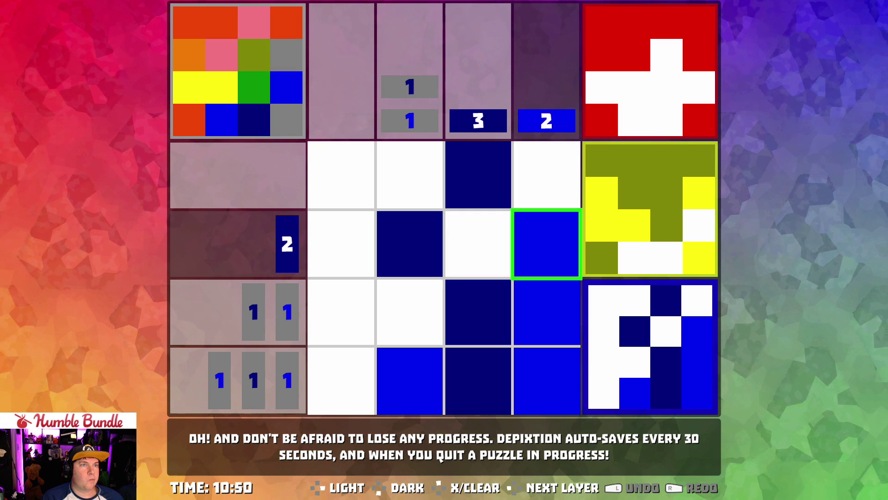
key(c)
key(Left)
Fill row 2, column 1 light blue, then change it to dark blue
key(Down)
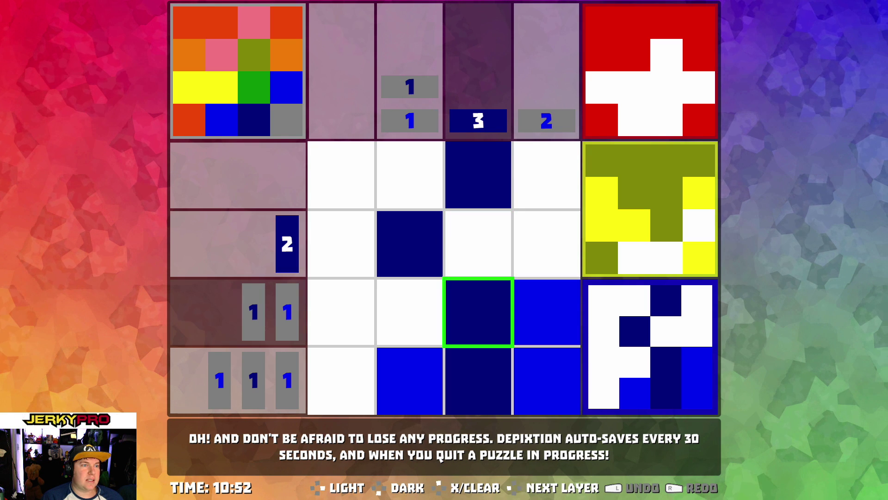
key(Up)
key(Down)
key(Up)
key(Down)
key(Up)
key(Down)
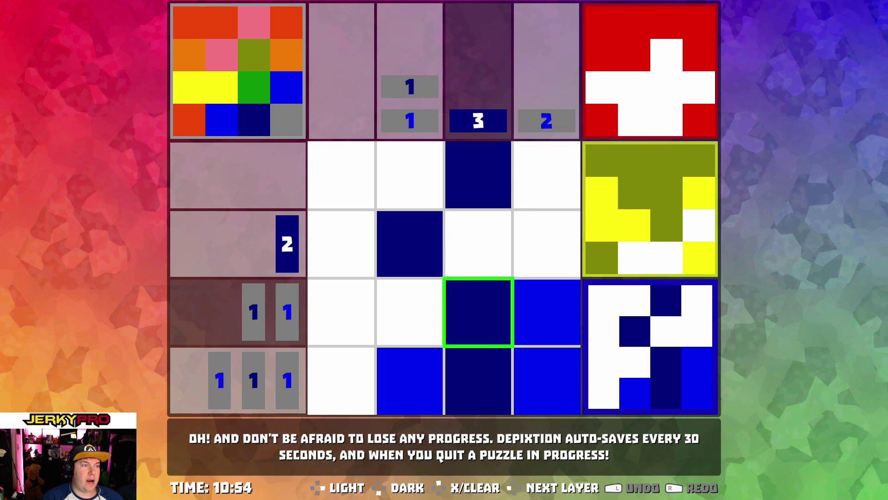
key(Right)
key(Down)
key(Left)
key(Up)
key(Up)
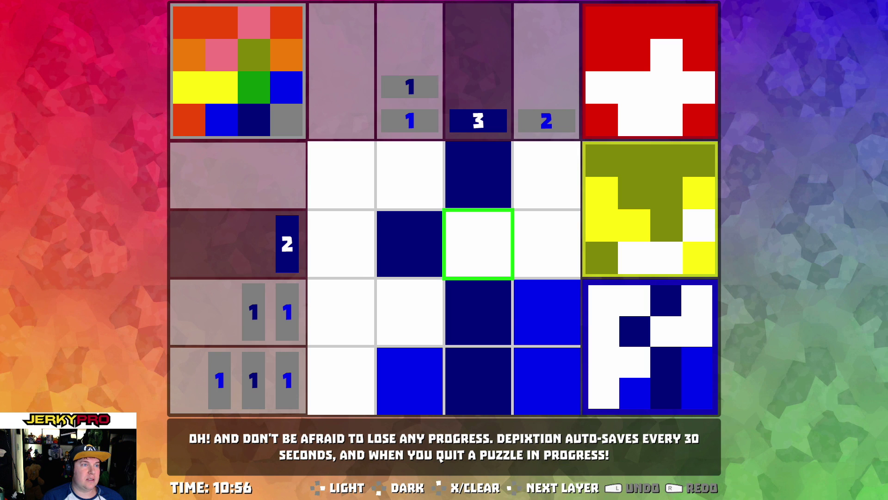
key(Left)
key(Left)
key(z)
key(x)
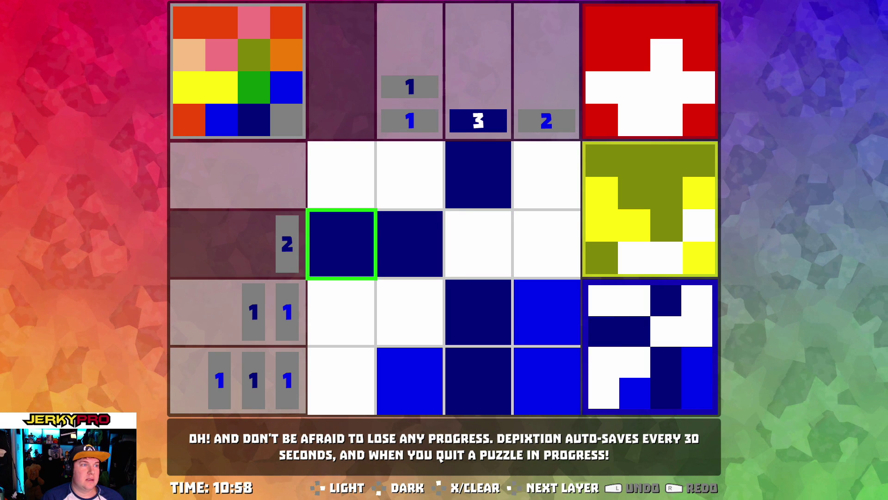
key(Right)
key(Right)
Fill row 2, column 3 dark blue, then clear it again
key(Up)
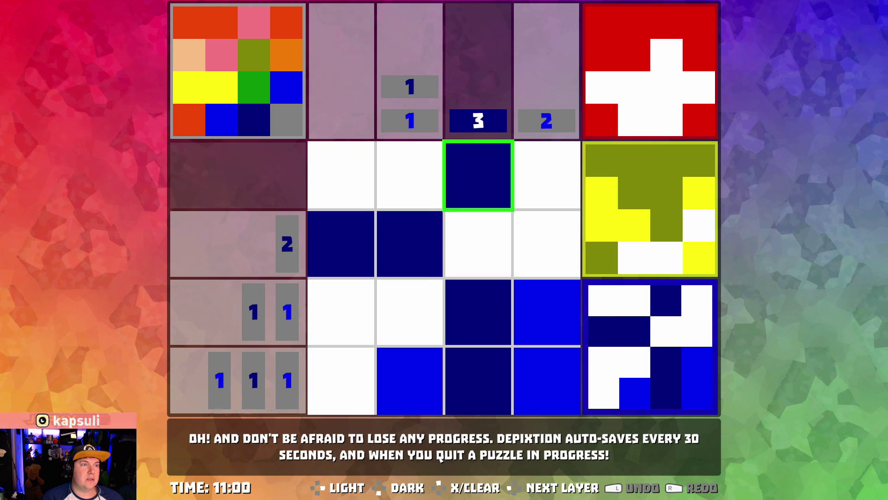
key(Down)
key(x)
key(x)
key(Up)
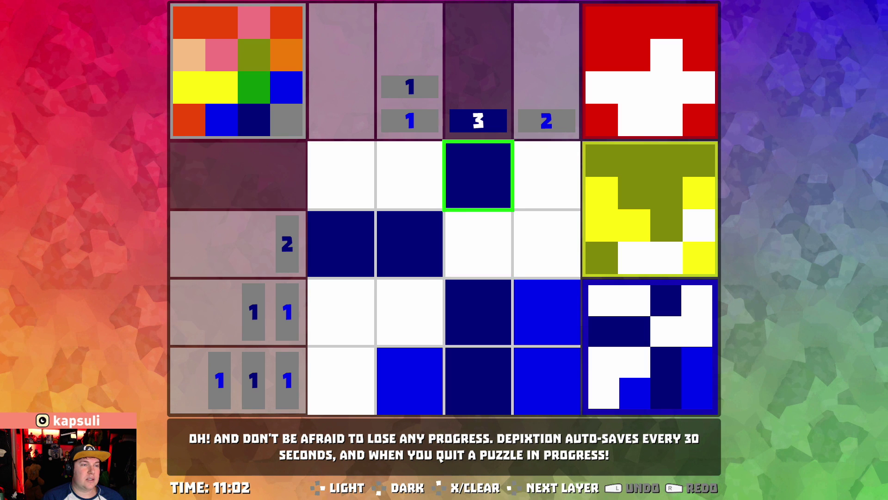
key(Down)
key(Up)
key(x)
Move column 3's dark square from row 1 down to row 2
key(x)
key(Down)
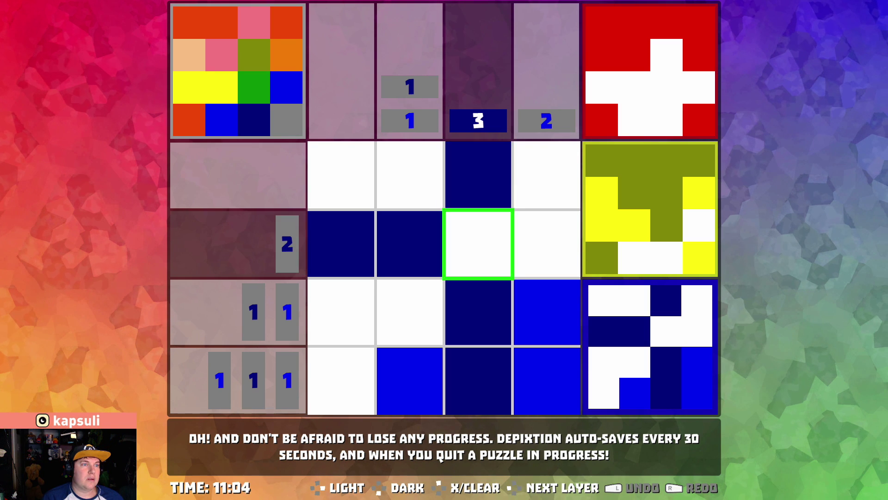
key(x)
key(Up)
key(x)
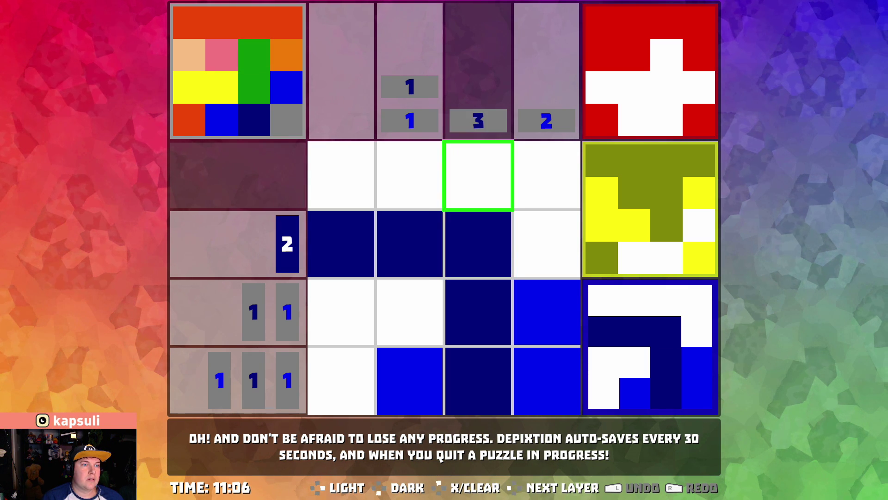
key(Left)
key(Down)
key(Left)
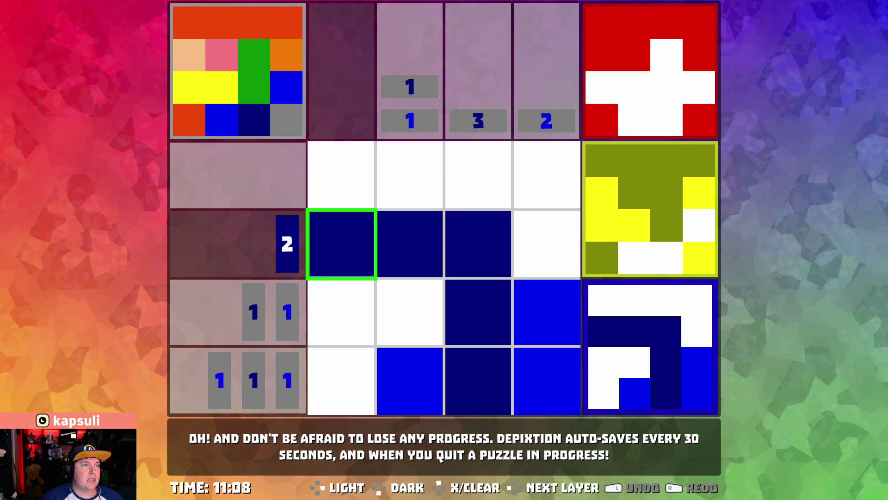
key(Right)
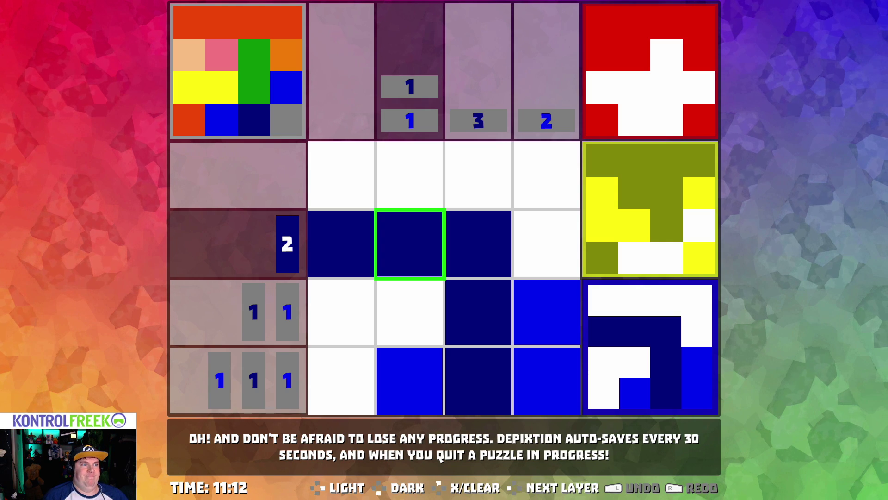
Clear row 2, column 2's dark cell and fix row 2, reaching New Best Time 11:15
key(x)
key(z)
key(Left)
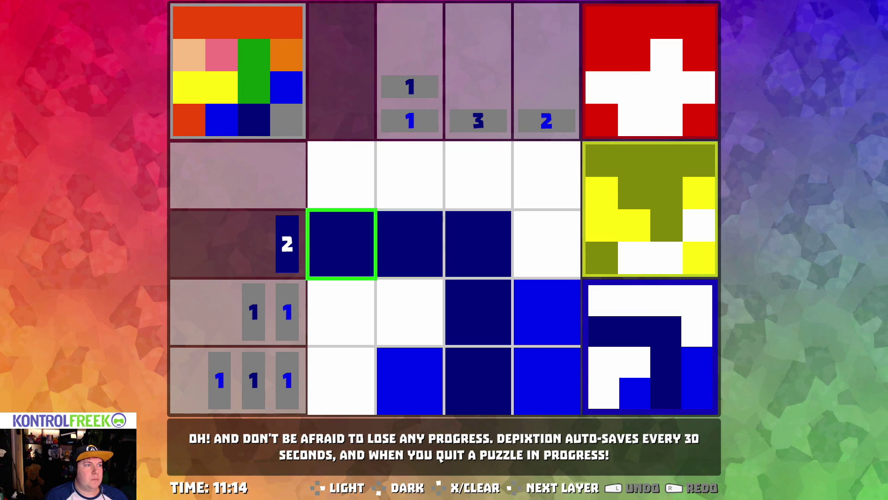
key(x)
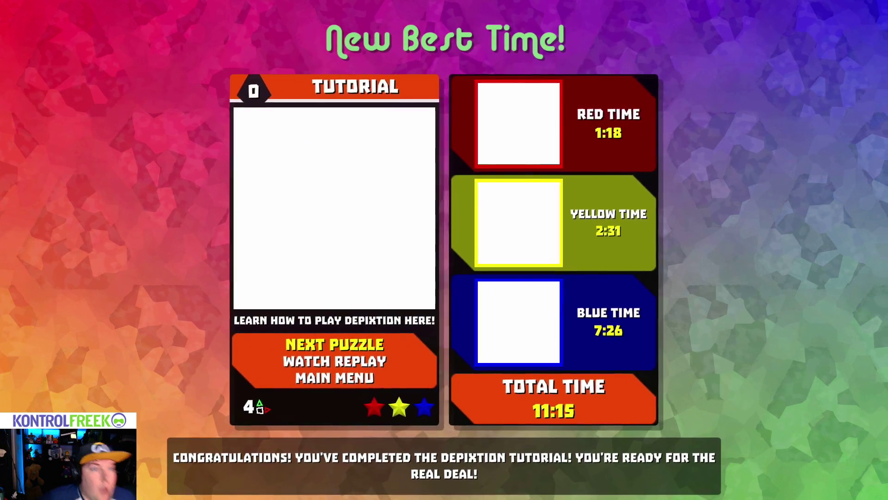